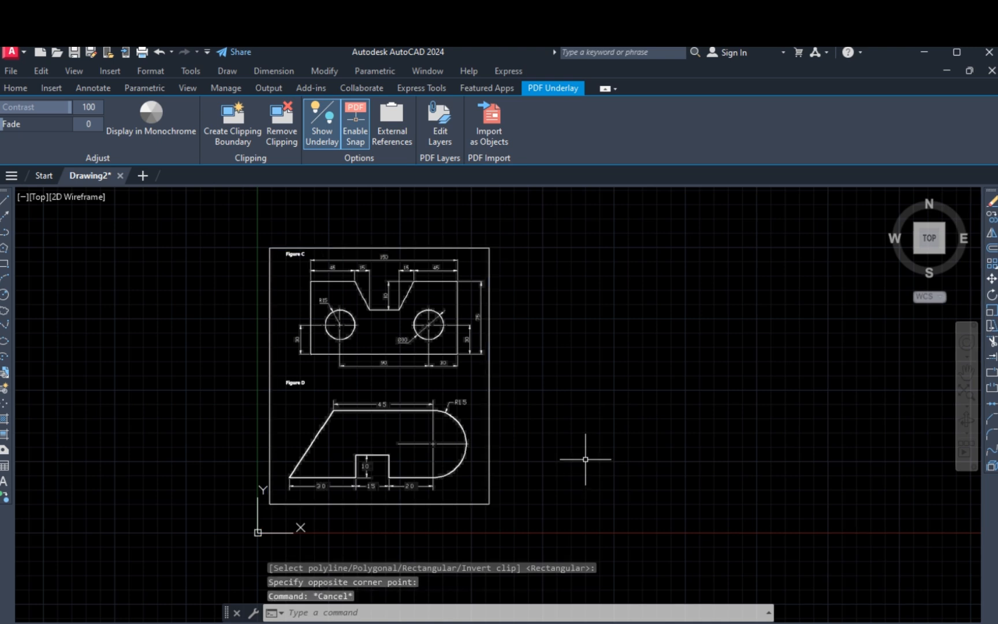
Step: Scale the PDF underlay by a factor of 10, using its lower-left corner as the base point
scroll(433, 318, "up", 2)
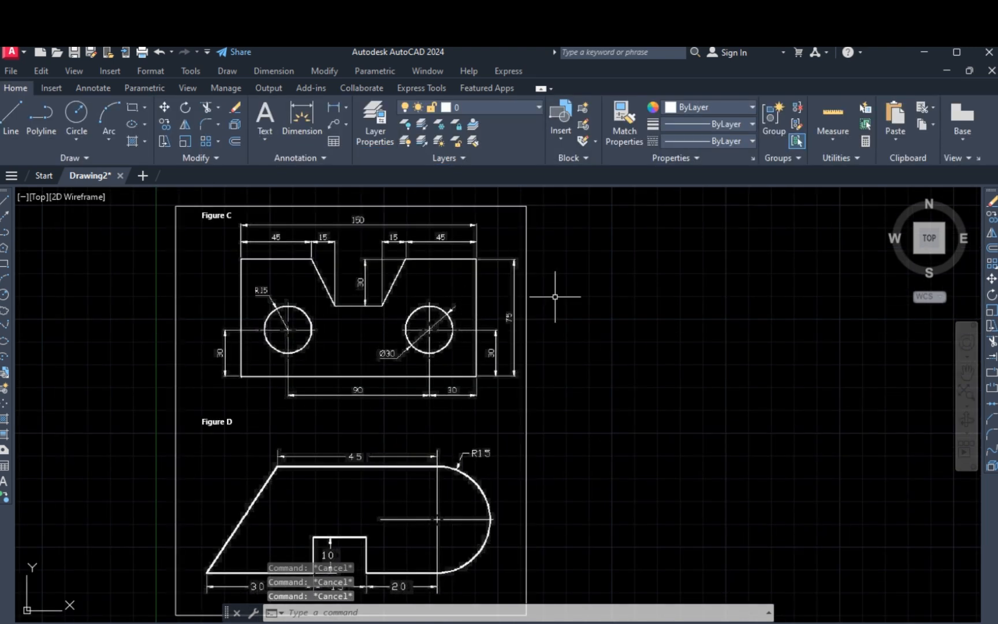
scroll(555, 297, "down", 4)
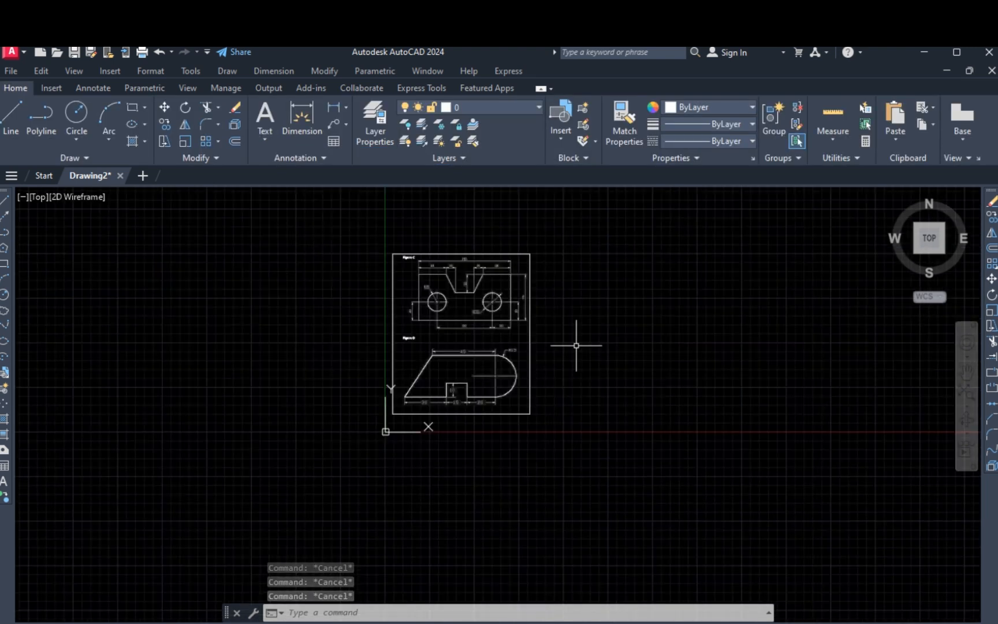
type("sc")
key("Return")
left_click(577, 241)
left_click(390, 417)
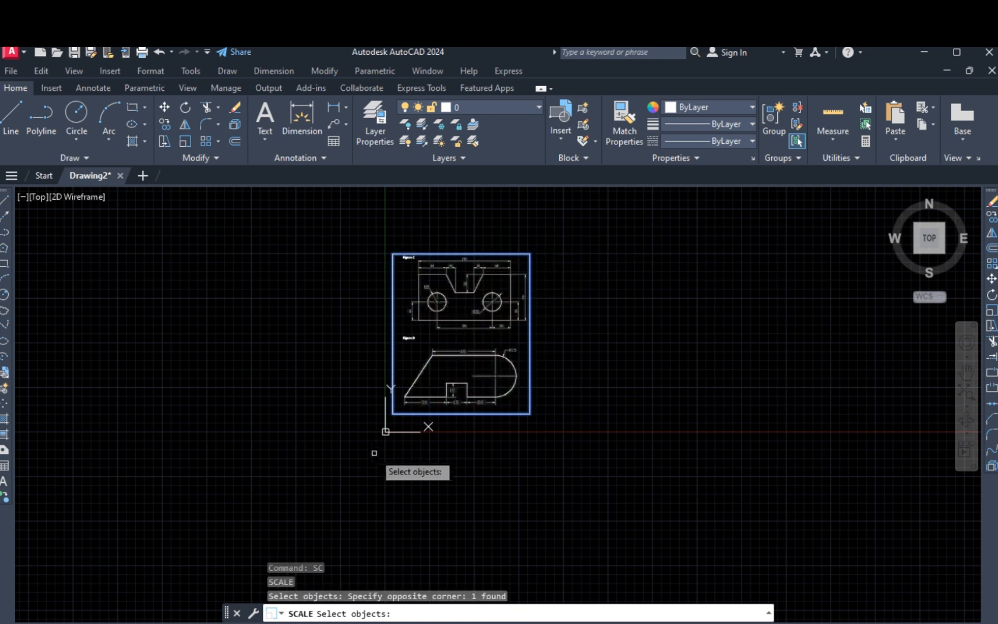
key("Return")
left_click(393, 412)
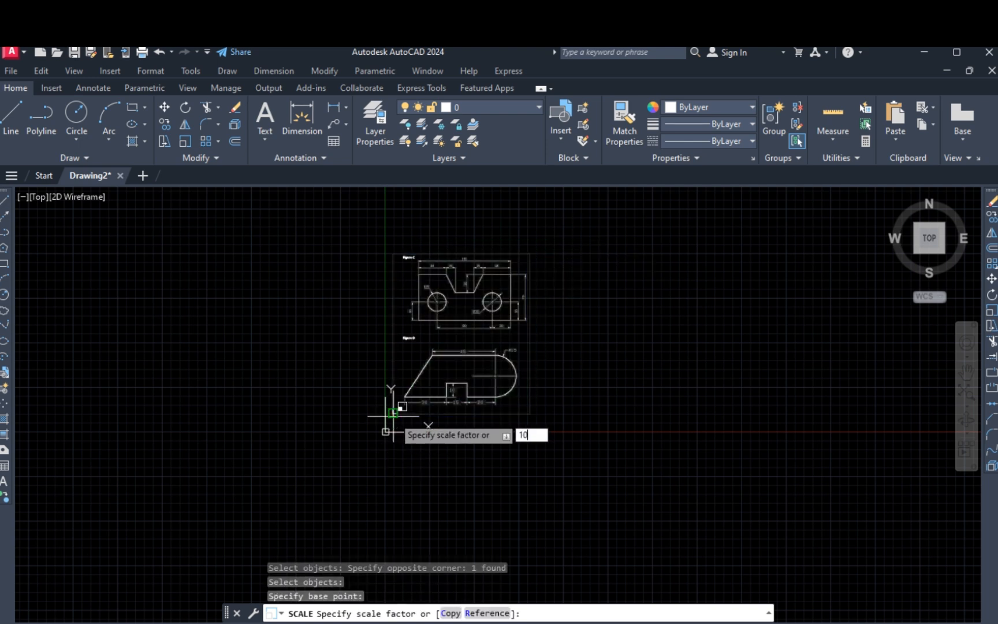
type("10")
key("Return")
scroll(403, 448, "down", 5)
middle_click_drag(598, 333, 482, 413)
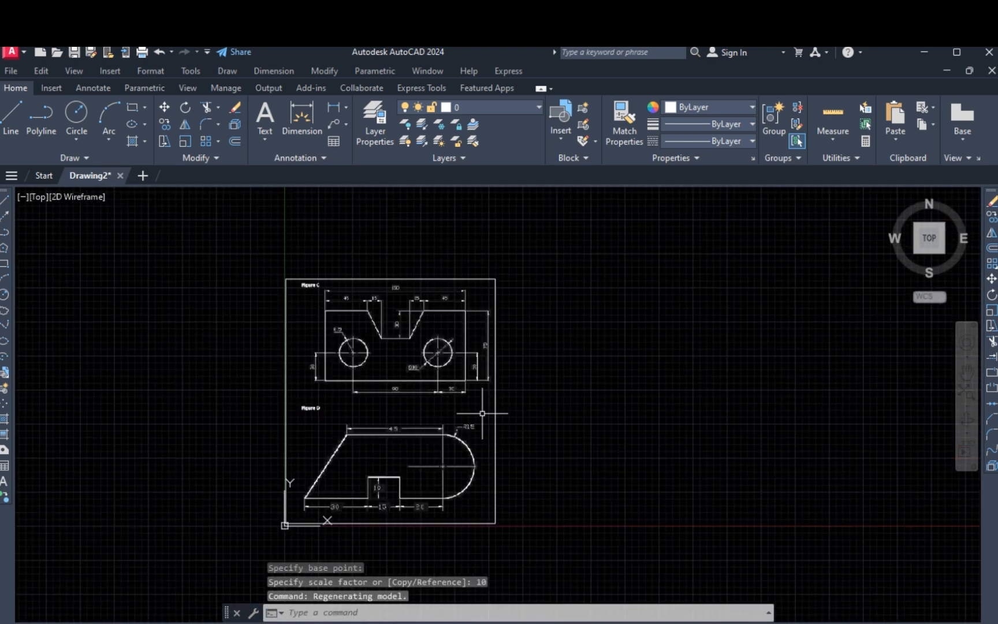
Step: Examine the dimensions of Figure C in the PDF underlay, including its outline, notch and hole positions
scroll(399, 308, "up", 2)
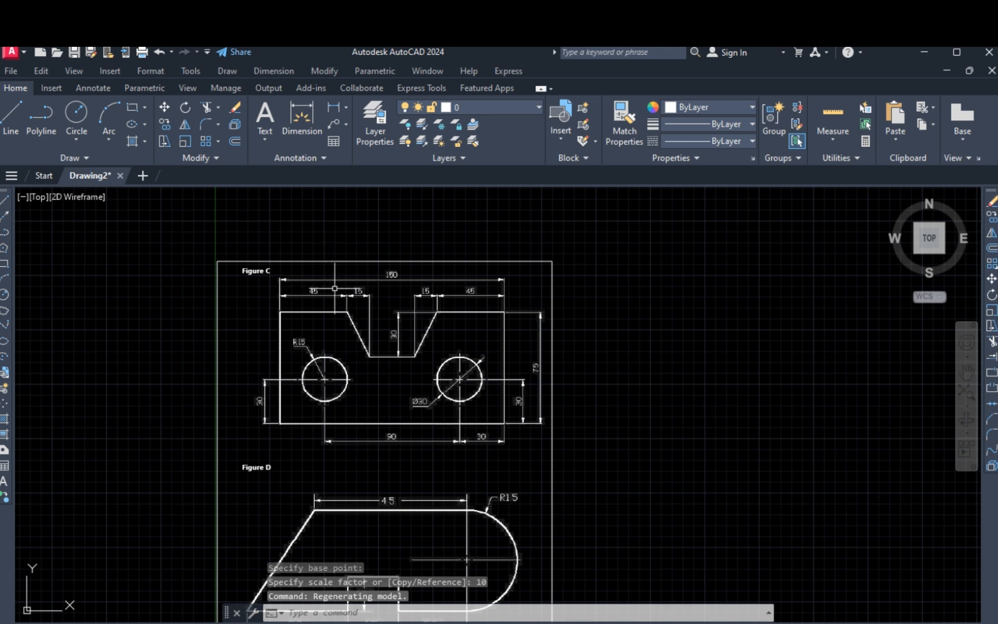
scroll(457, 430, "up", 2)
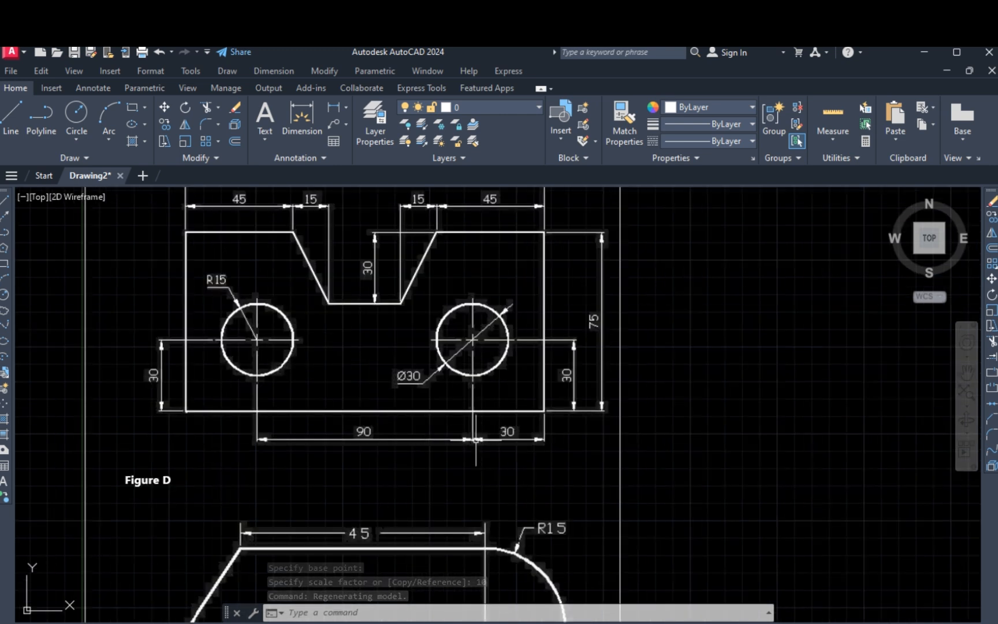
scroll(468, 462, "up", 1)
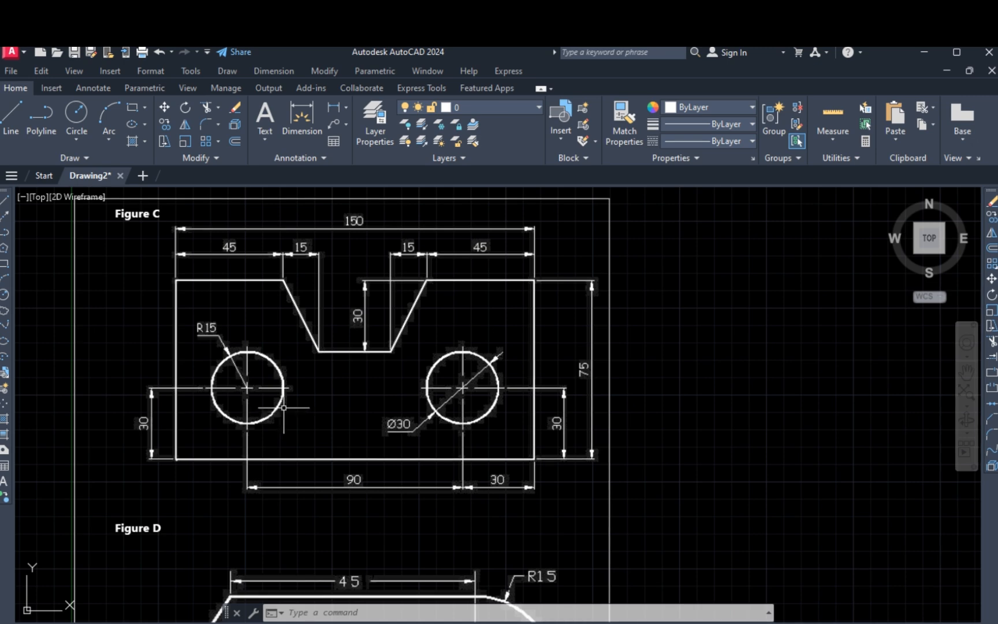
scroll(268, 384, "down", 2)
scroll(500, 393, "up", 1)
middle_click_drag(437, 408, 506, 426)
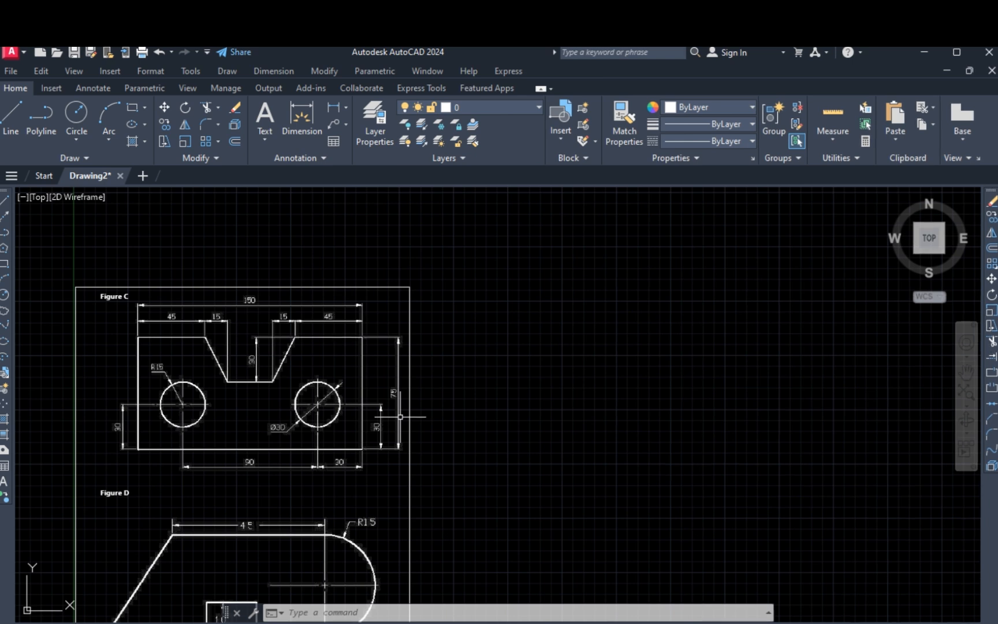
key("Escape")
key("Escape")
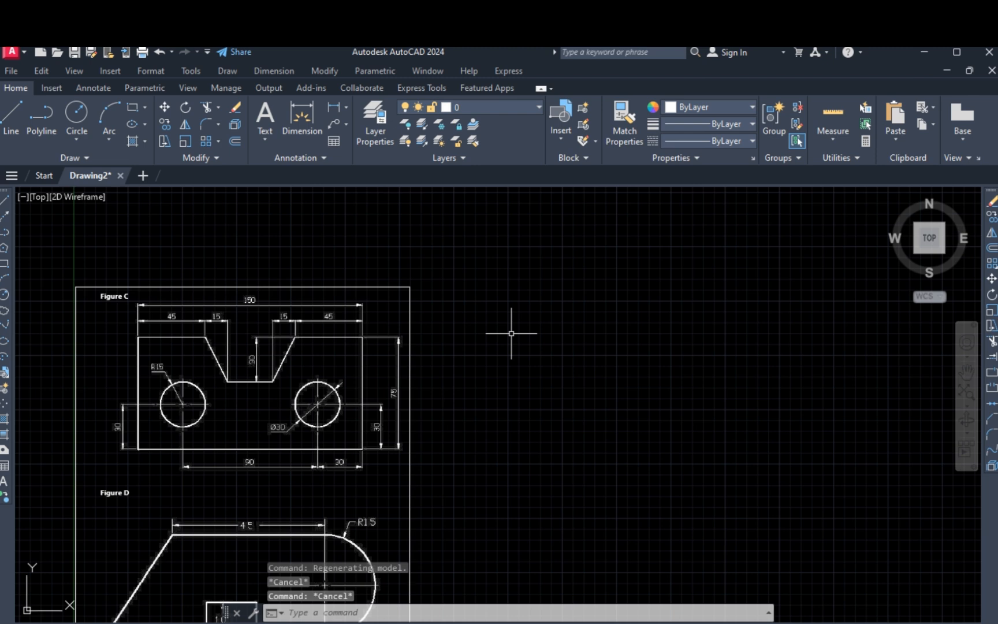
Step: Draw a vertical line 50 units long in the empty area right of the underlay, with Ortho on
type("l")
key("Return")
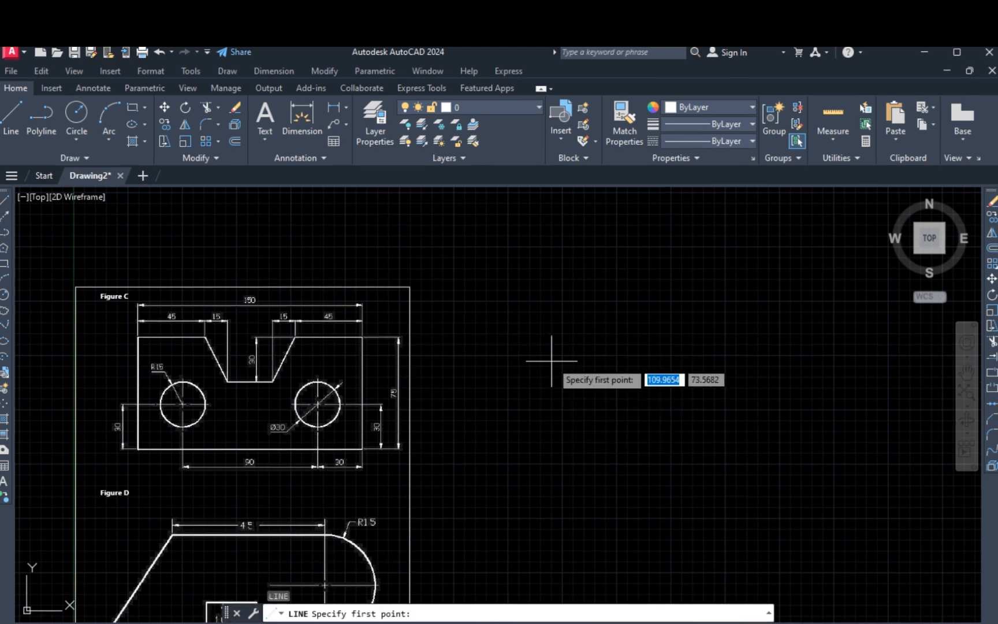
left_click(622, 449)
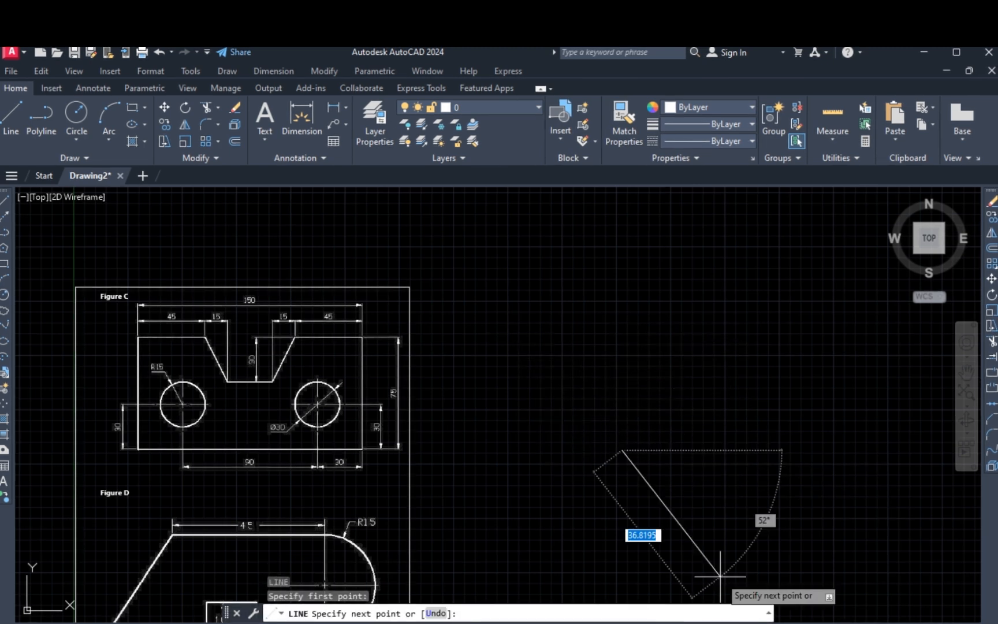
key("F8")
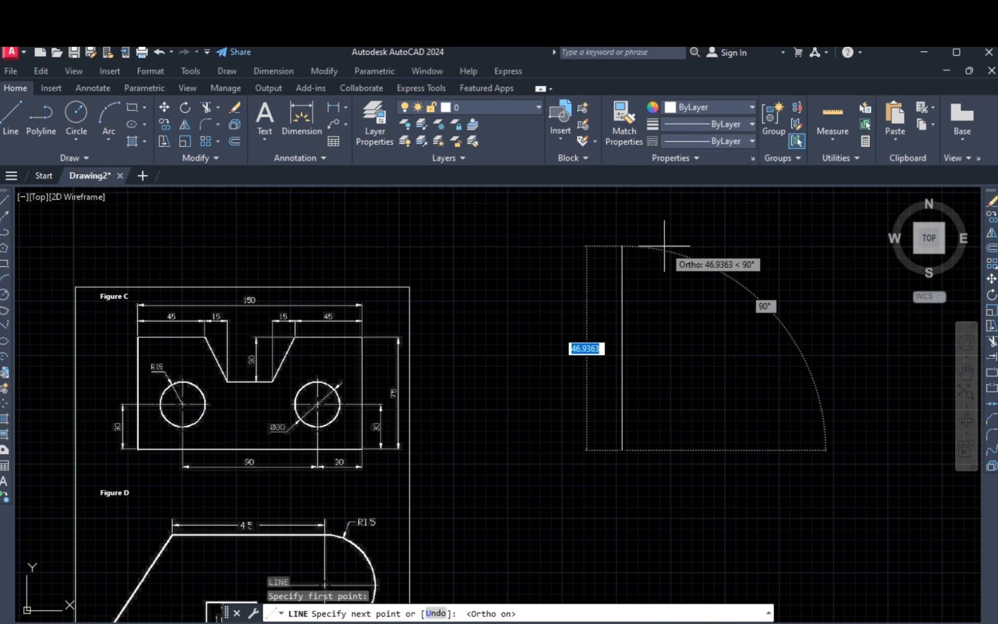
type("50")
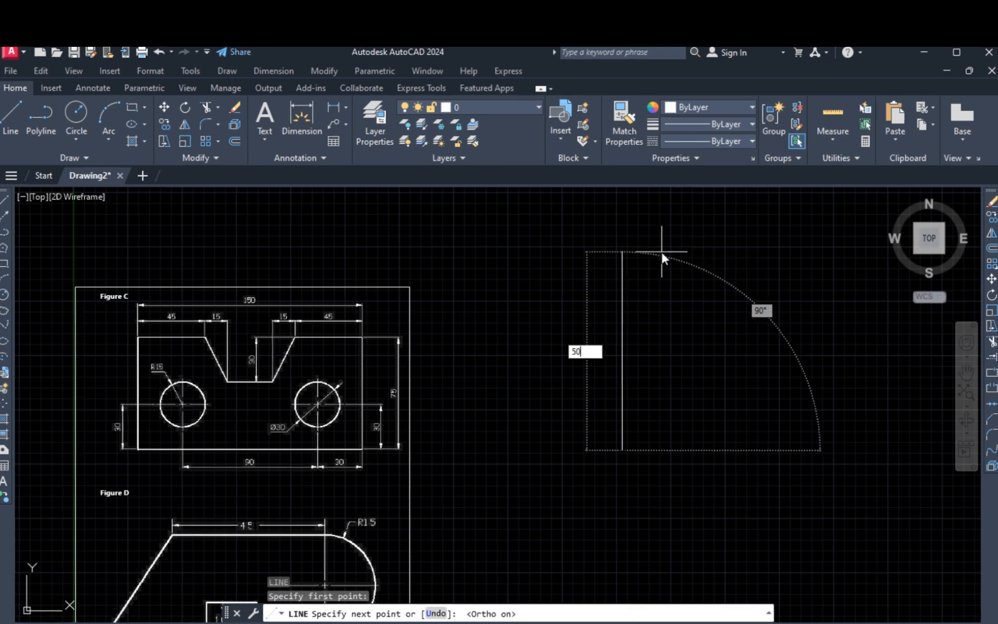
key("Return")
key("Escape")
key("Escape")
Step: Change the colour of the vertical line to Red
left_click(682, 266)
left_click(457, 354)
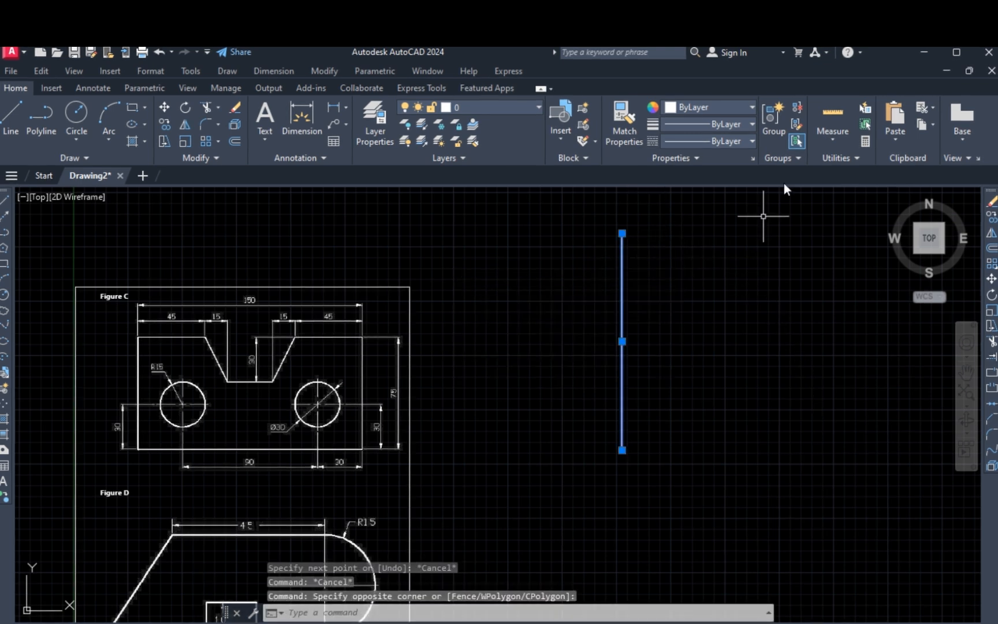
left_click(704, 107)
left_click(670, 243)
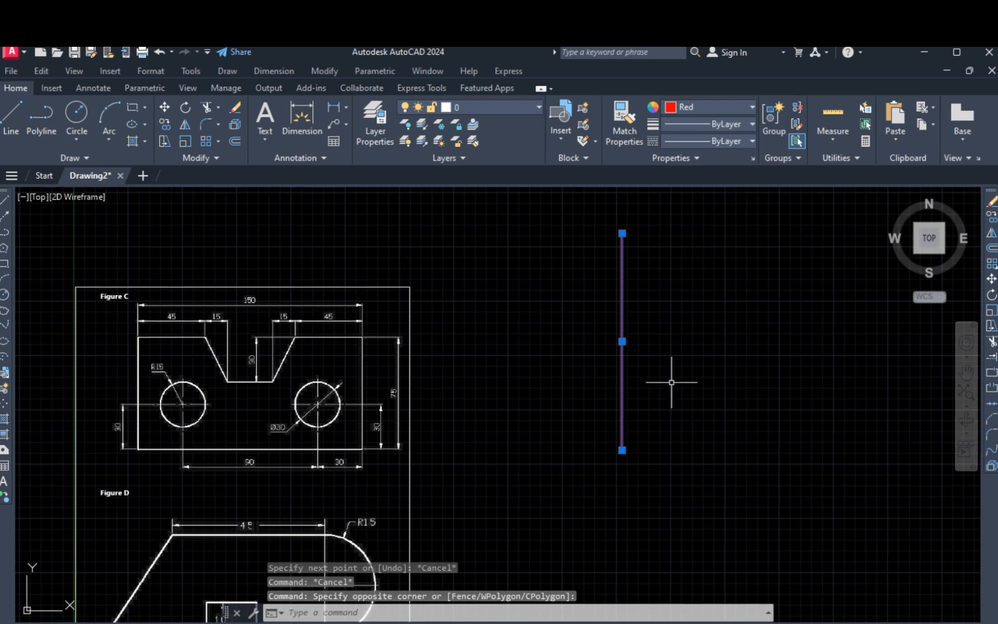
key("Escape")
key("Escape")
Step: Draw a horizontal line 50 units long below and to the right of the red vertical line
key("l")
key("Return")
left_click(698, 477)
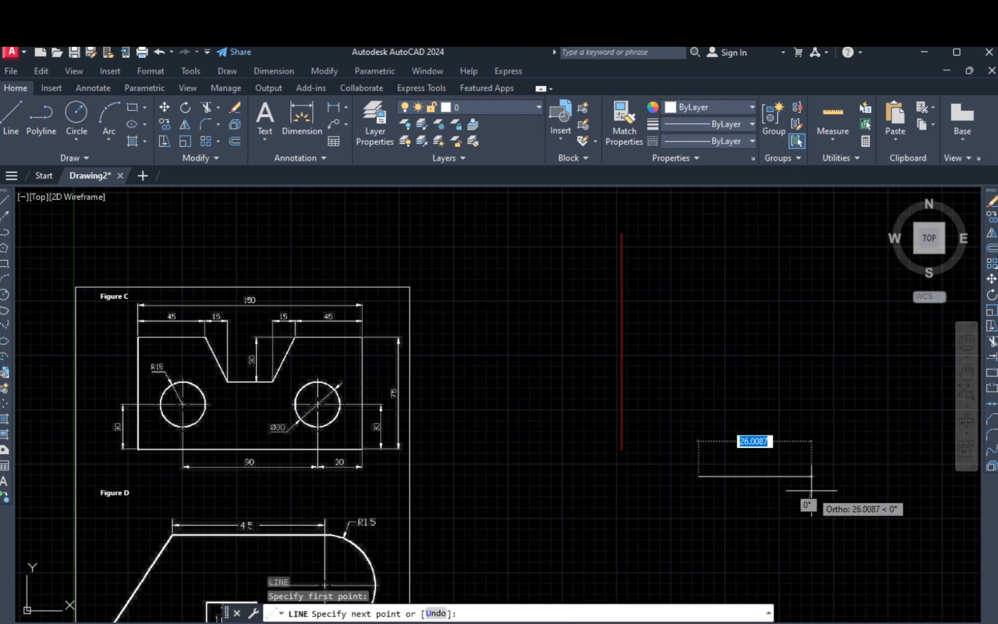
type("50")
key("Return")
key("Escape")
key("Escape")
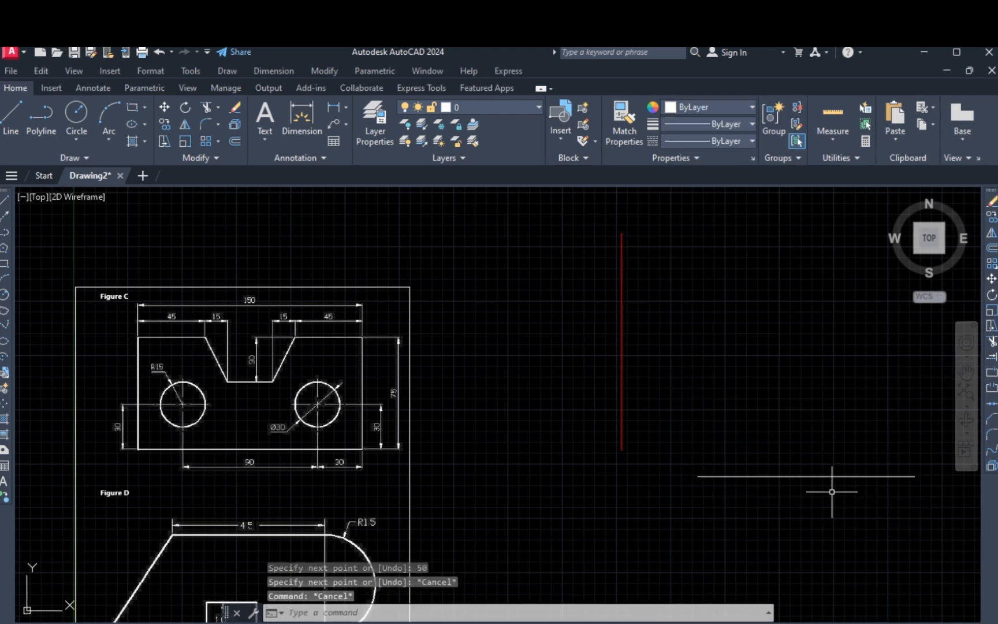
Step: Move the horizontal line by its midpoint onto the midpoint of the red vertical line to form a centre cross
left_click(831, 491)
left_click(792, 436)
key("m")
key("Return")
left_click(806, 477)
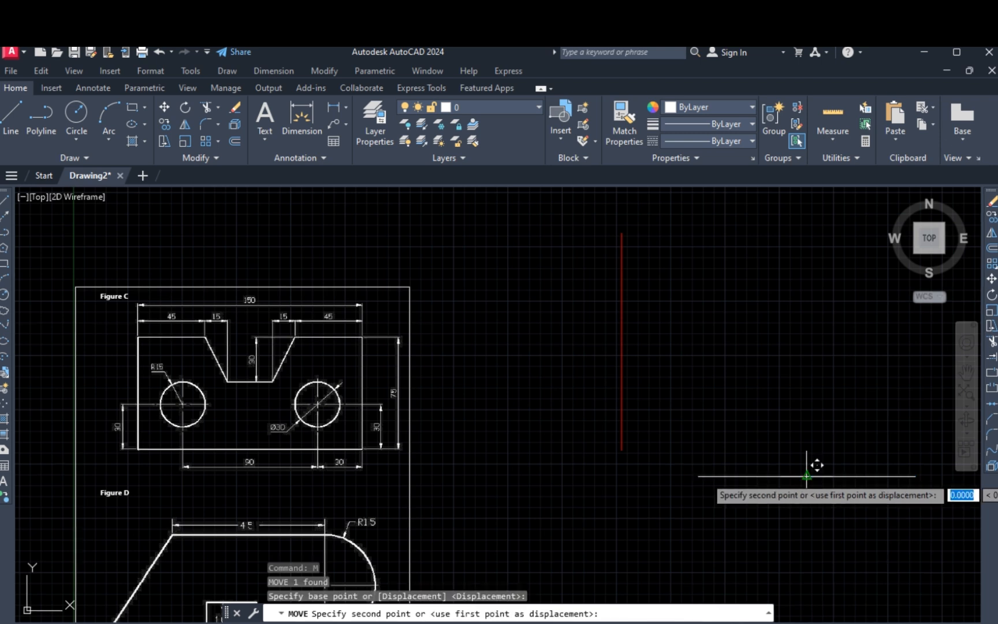
left_click(623, 333)
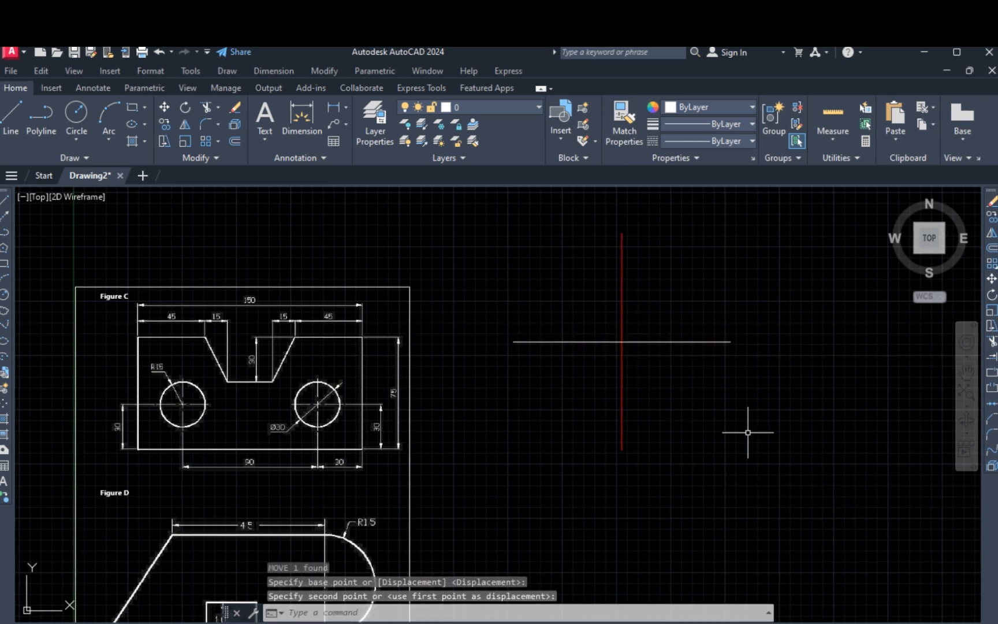
Step: Match the horizontal line's properties to those of the red vertical line
type("ma")
key("Return")
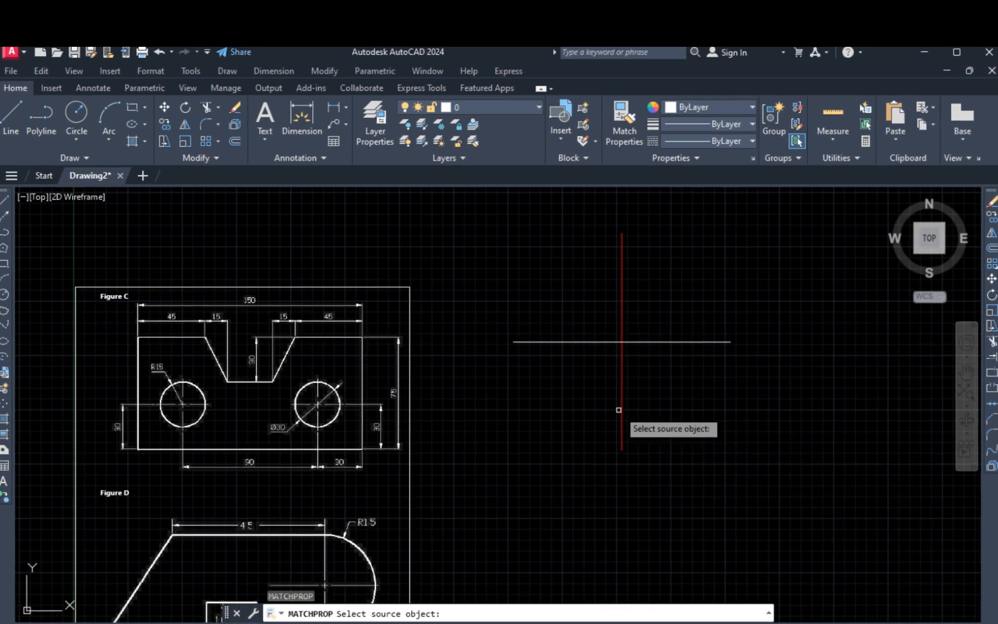
left_click(622, 409)
left_click(686, 325)
left_click(663, 395)
key("Escape")
key("Escape")
key("Escape")
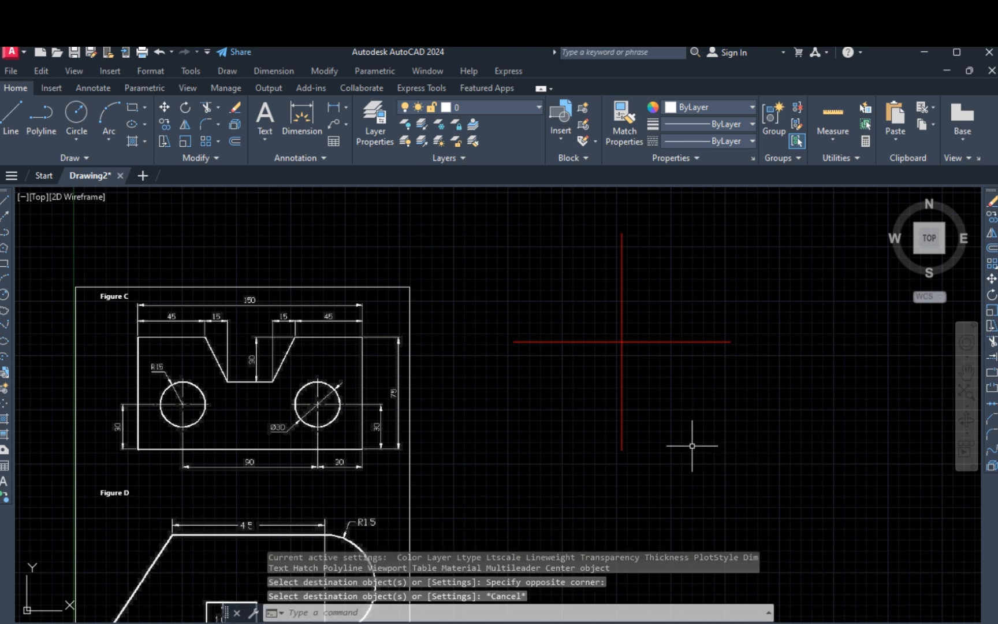
Step: Offset the red vertical centre line 90 units to the right for the second hole
scroll(411, 432, "down", 2)
scroll(314, 447, "up", 4)
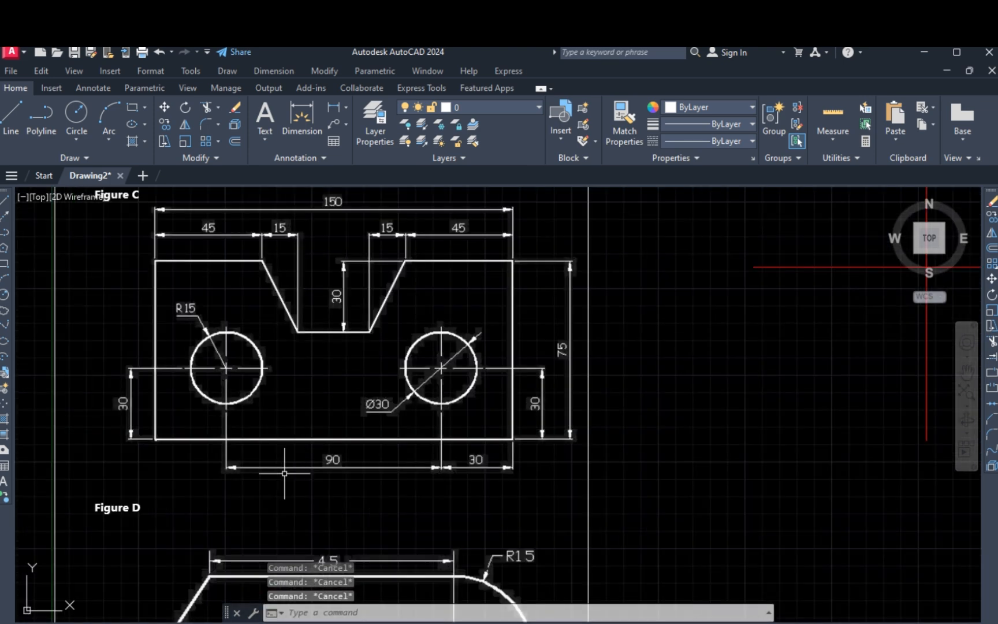
scroll(684, 465, "down", 4)
scroll(615, 460, "up", 2)
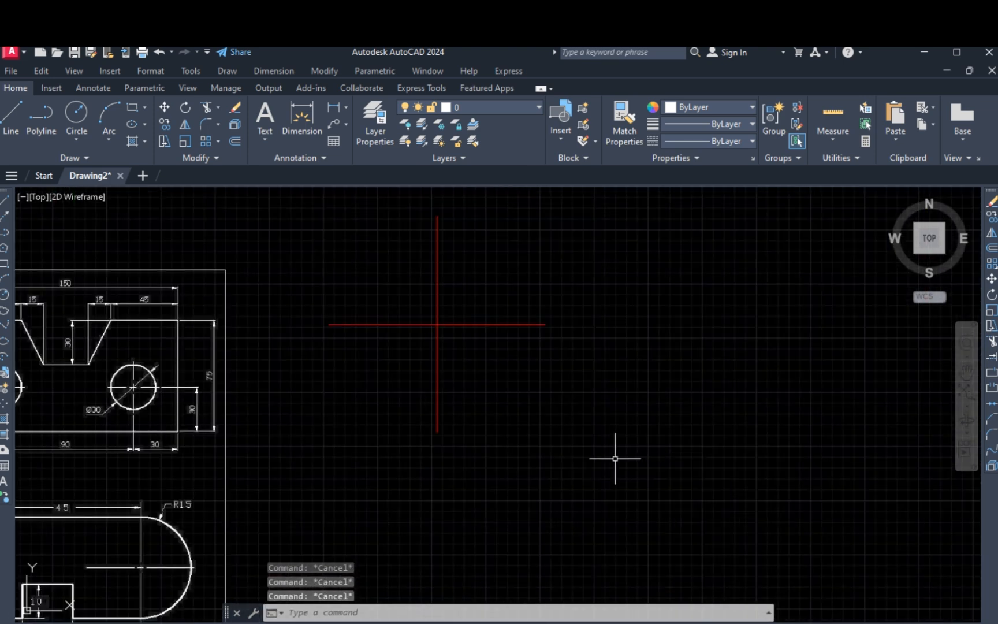
type("o")
key("Return")
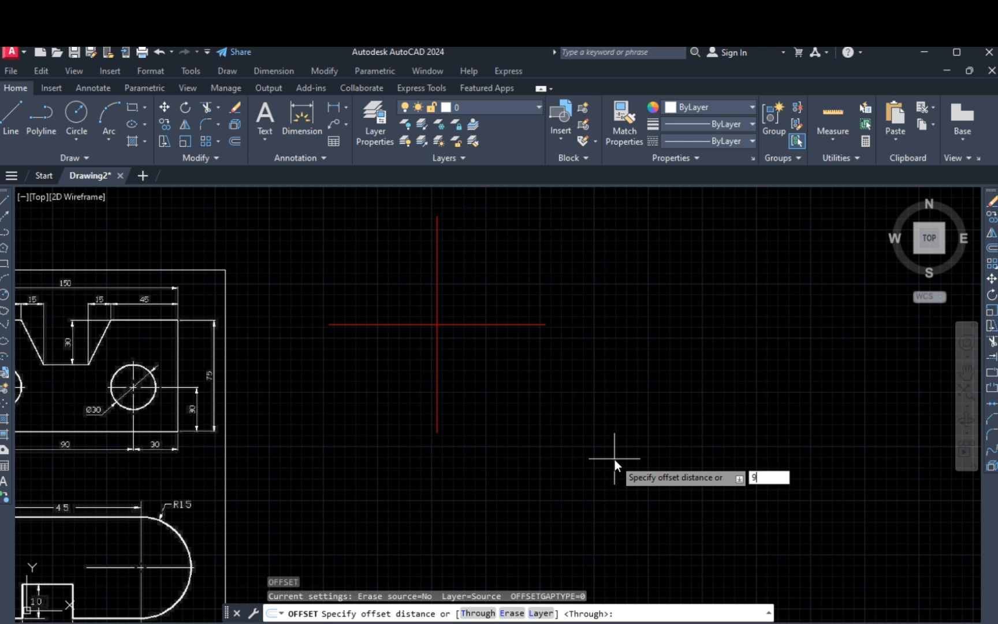
type("90")
key("Return")
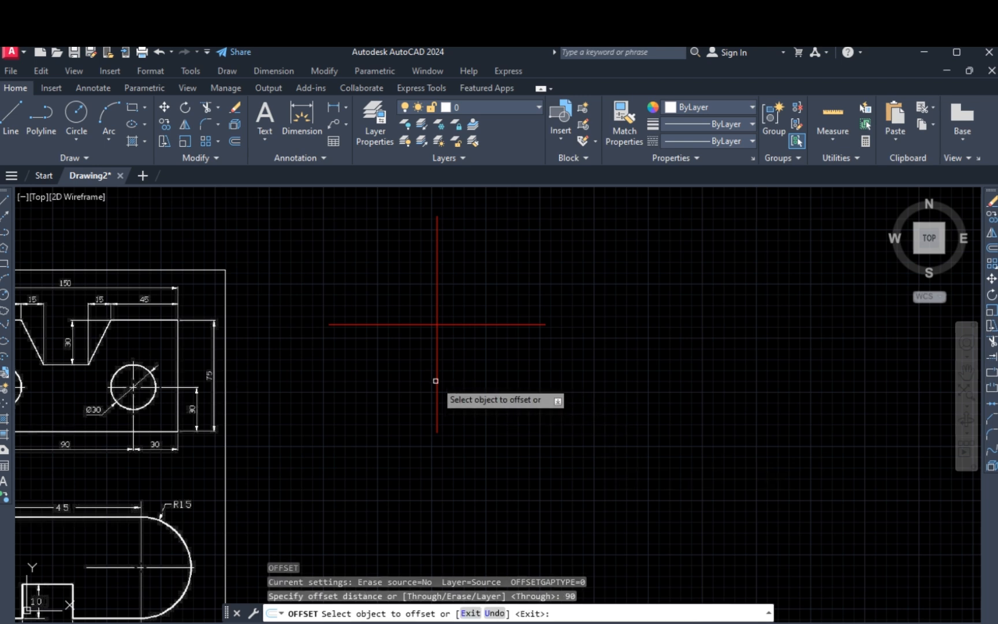
left_click(436, 383)
left_click(744, 422)
key("Escape")
Step: Copy the red horizontal centre line from its midpoint to the midpoint of the offset vertical line
left_click_drag(553, 372, 479, 305)
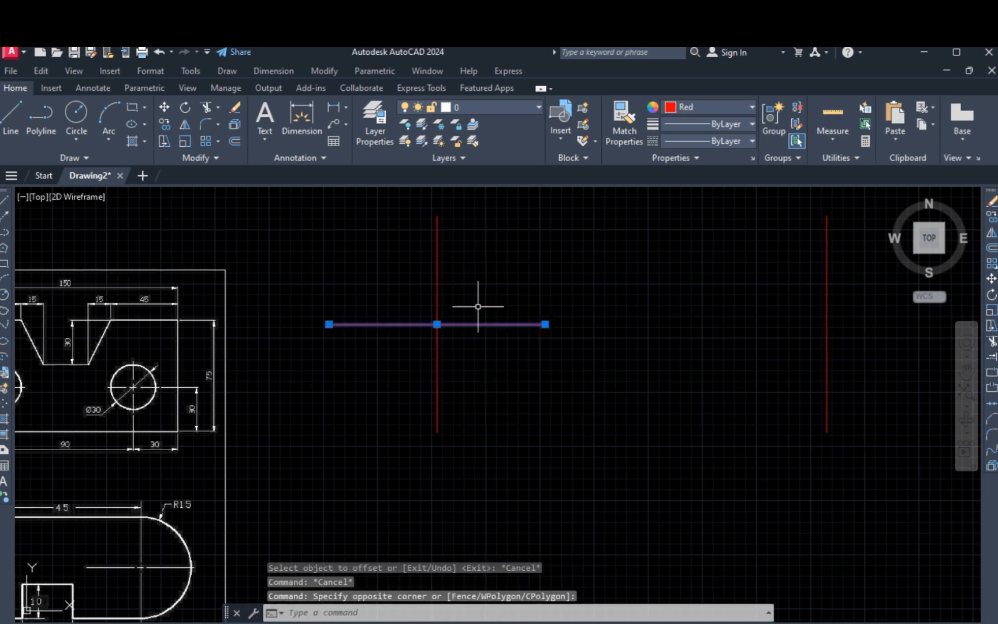
type("cp")
key("Return")
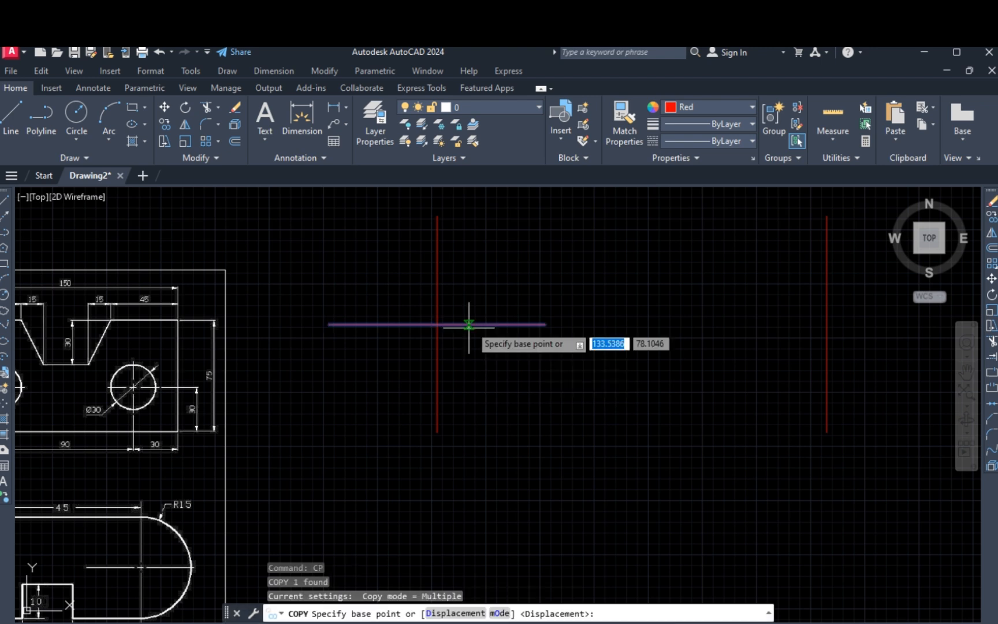
left_click(433, 322)
left_click(828, 321)
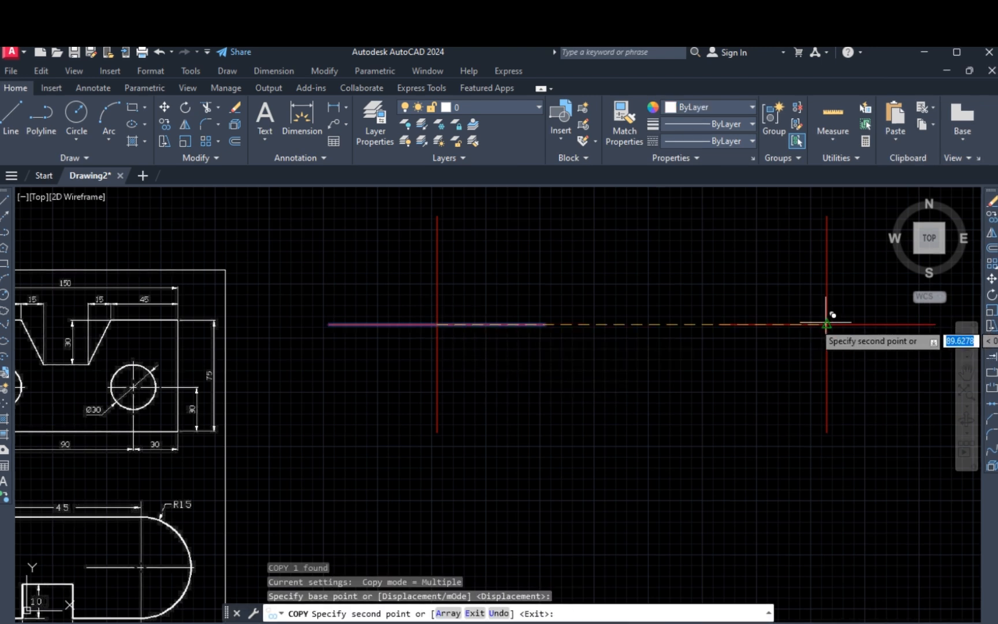
key("Escape")
key("Escape")
key("Escape")
key("Escape")
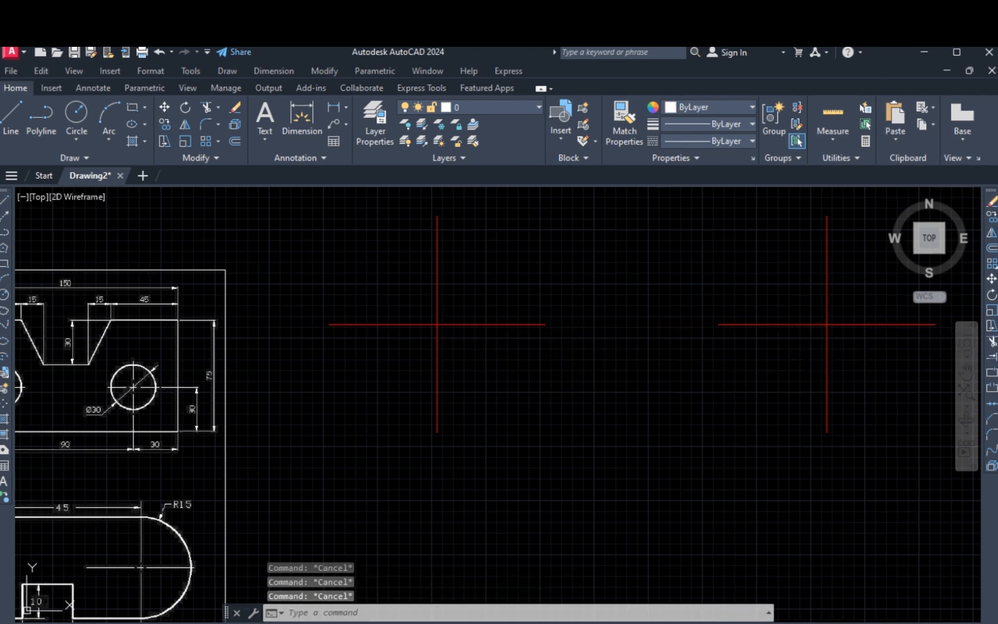
Step: Draw a circle of radius 15 centred on the intersection of the left pair of centre lines
middle_click_drag(50, 398, 287, 392)
scroll(286, 392, "up", 2)
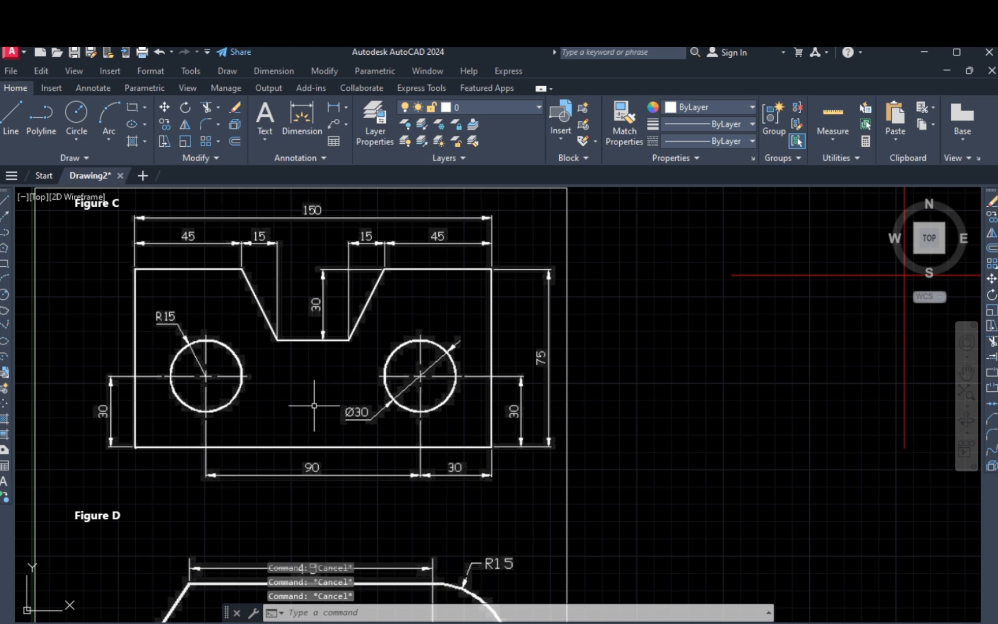
key("ctrl+z")
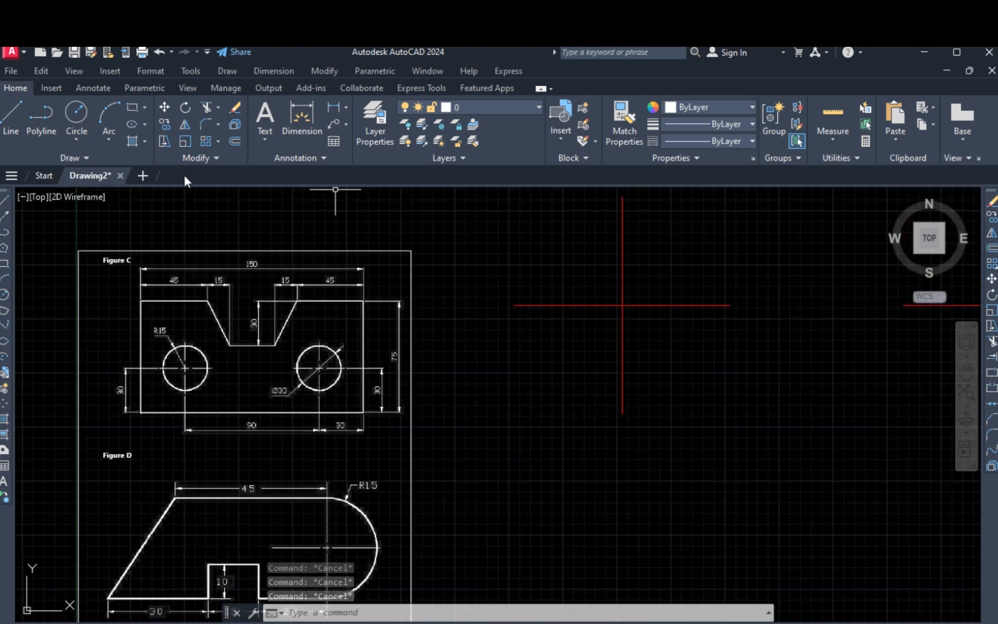
left_click(77, 140)
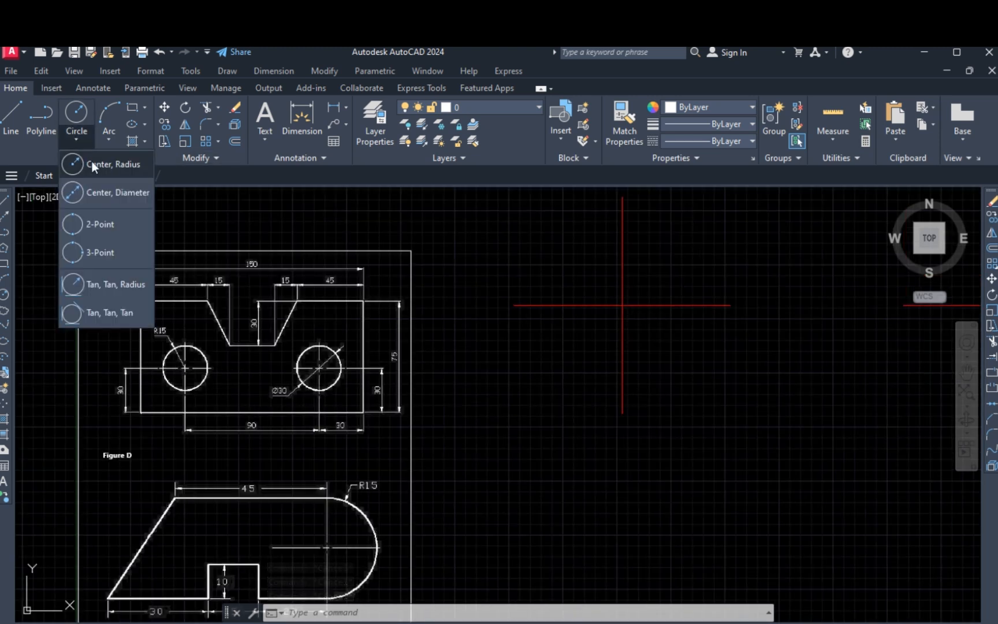
left_click(92, 161)
left_click(622, 304)
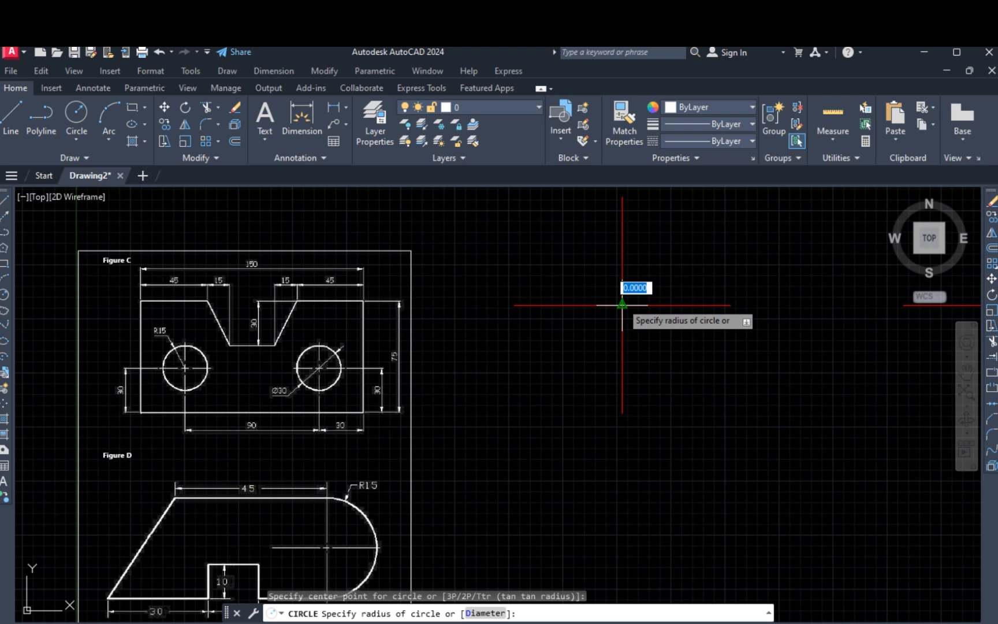
type("15")
key("Return")
scroll(487, 311, "down", 3)
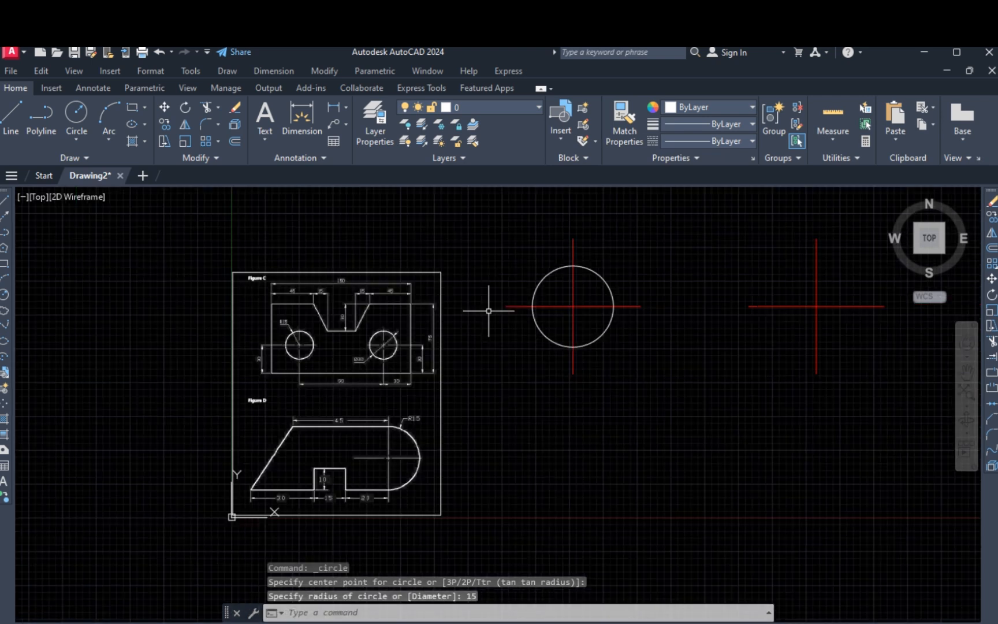
Step: Draw a circle of diameter 30 centred on the intersection of the right pair of centre lines
scroll(256, 387, "up", 4)
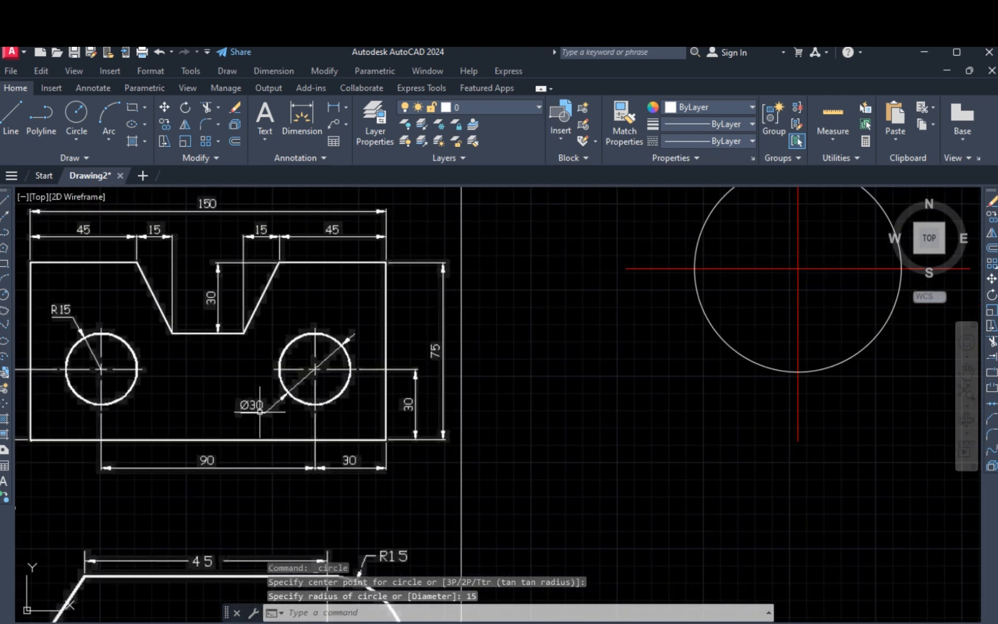
left_click(75, 140)
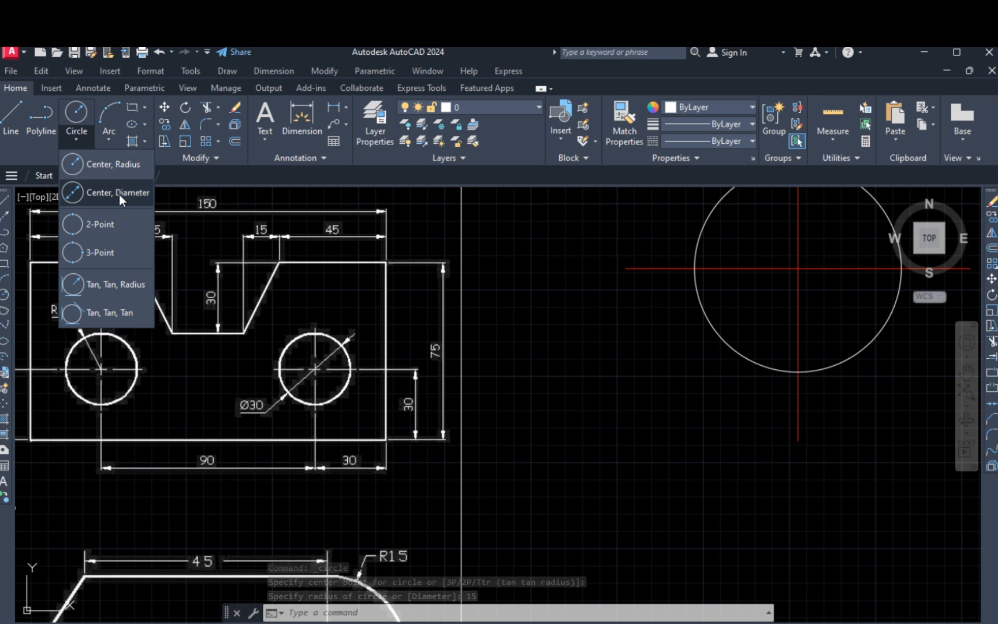
left_click(120, 194)
scroll(129, 284, "down", 4)
left_click(634, 278)
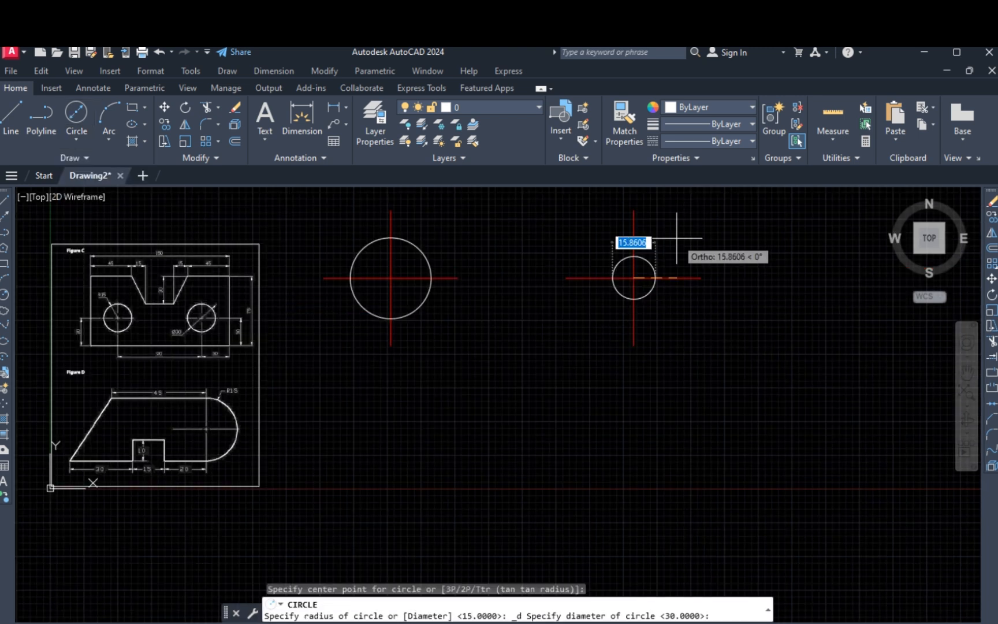
type("30")
key("Return")
key("Escape")
key("Escape")
key("Escape")
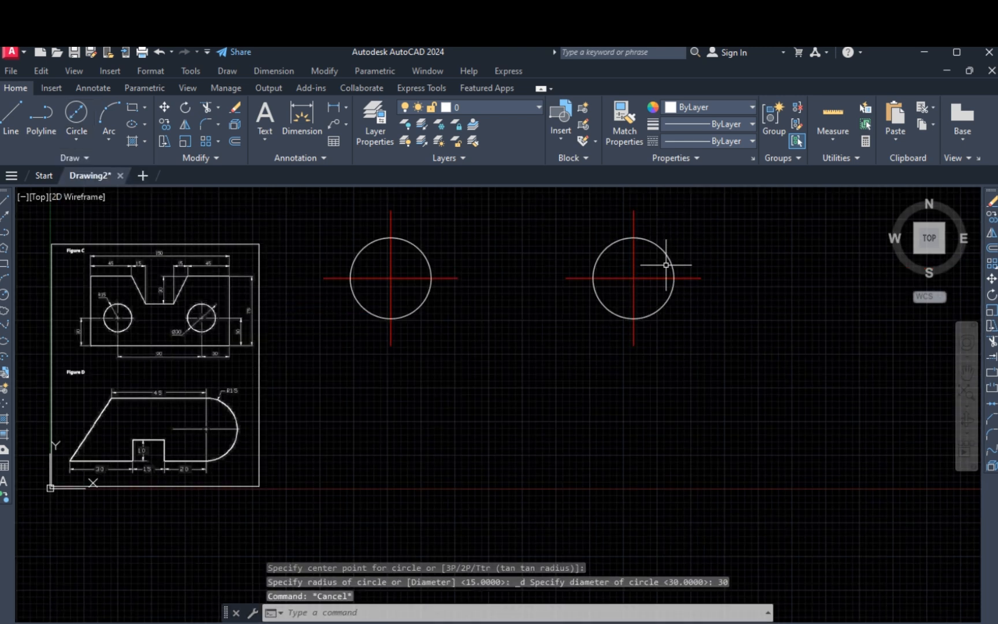
Step: Offset the right circle's vertical centre line 30 units to the right for the plate's right edge
scroll(182, 354, "up", 4)
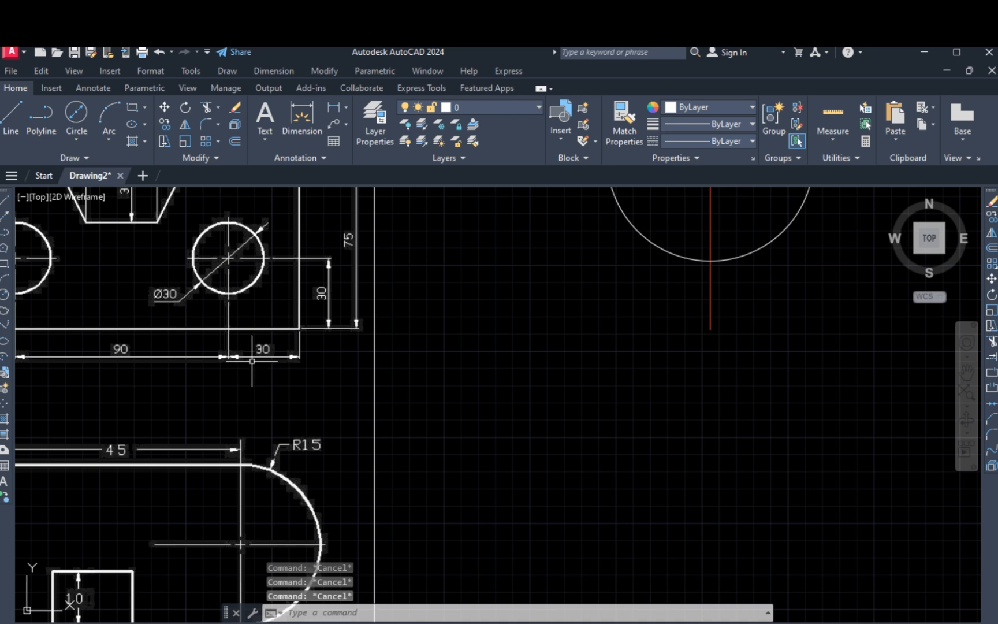
scroll(248, 356, "down", 4)
type("o")
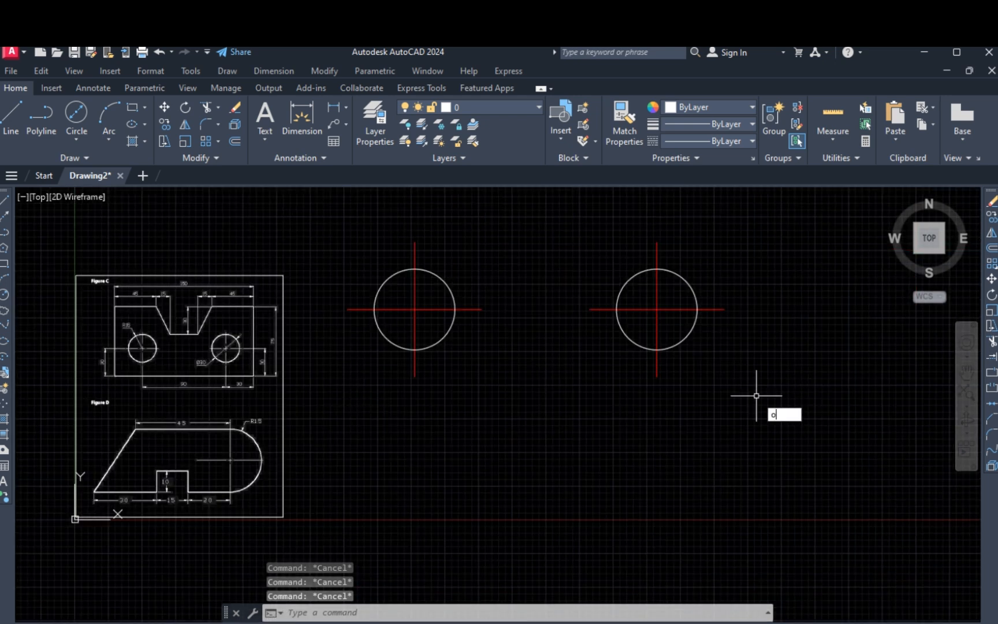
key("Return")
type("30")
key("Return")
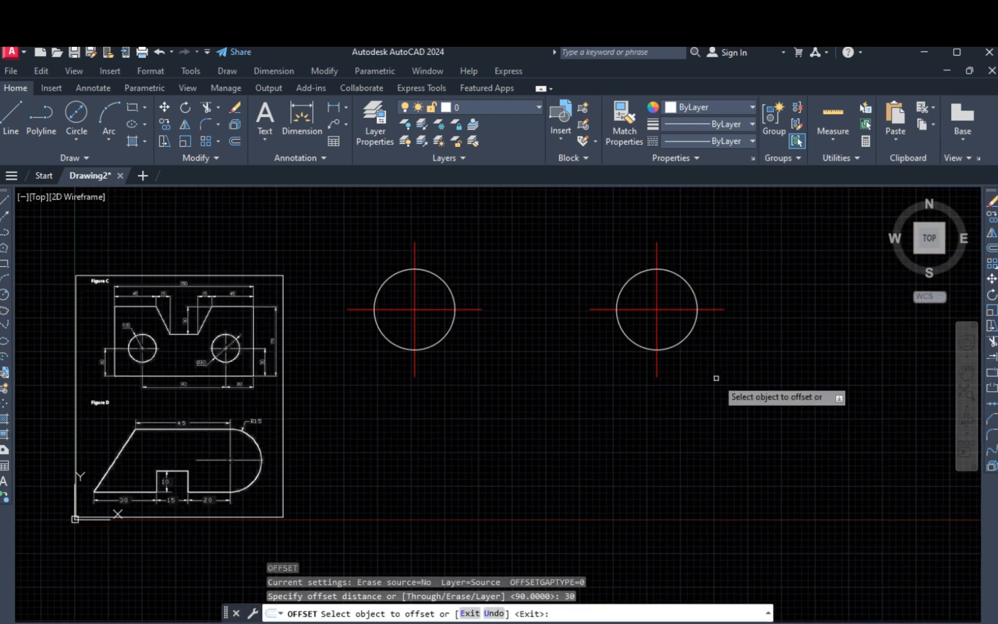
left_click(657, 363)
left_click(796, 379)
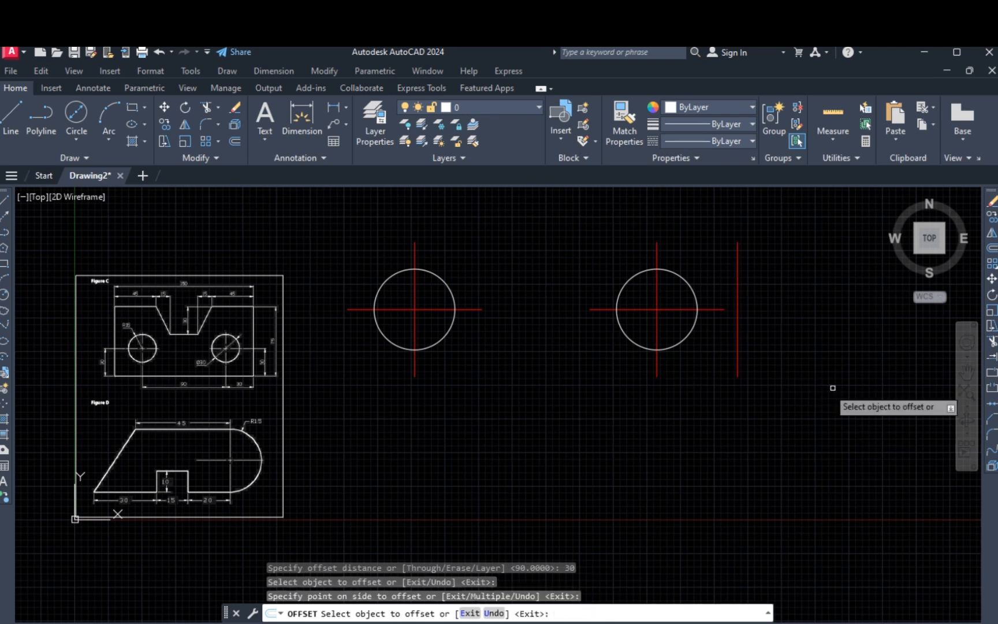
key("Escape")
Step: Set the colour of the offset vertical line right of the second circle to ByLayer
left_click(800, 381)
left_click(708, 211)
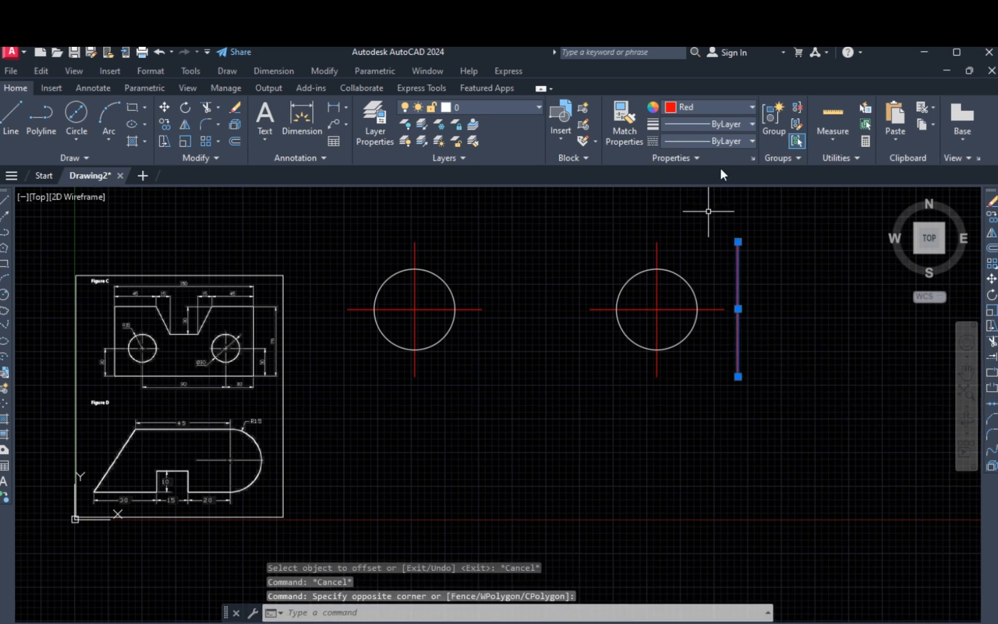
left_click(700, 109)
left_click(700, 127)
key("Escape")
key("Escape")
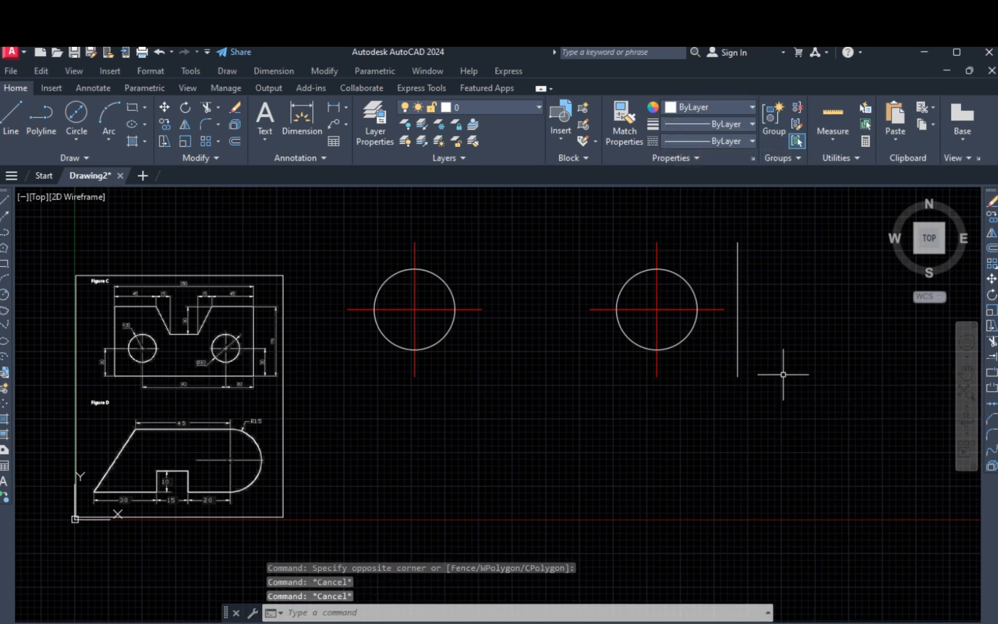
key("Escape")
Step: Offset the right circle's horizontal centre line 30 units downward for the plate's bottom edge
scroll(339, 376, "up", 2)
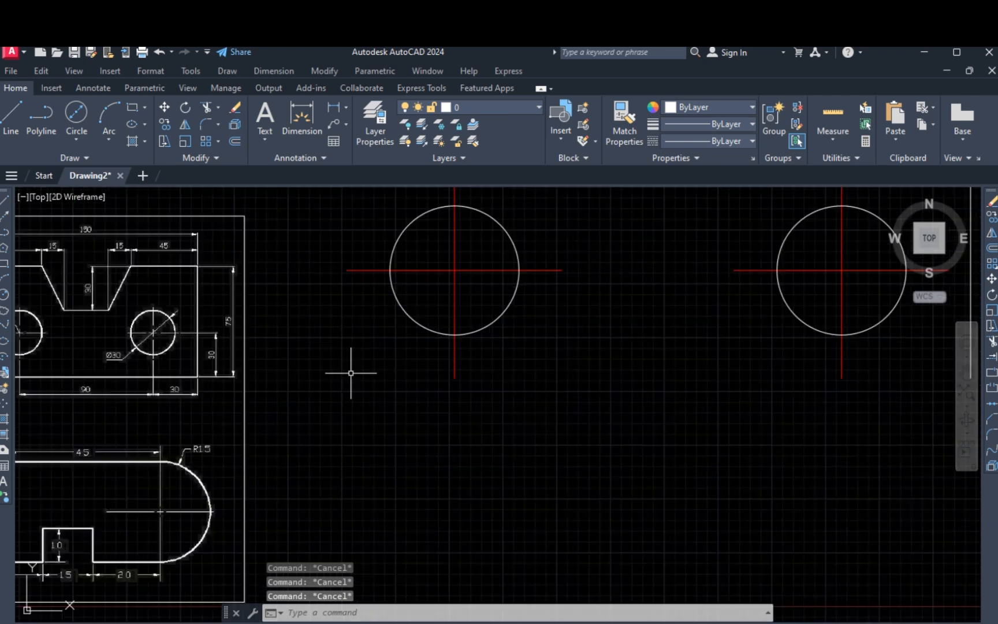
scroll(404, 399, "down", 2)
scroll(292, 348, "up", 2)
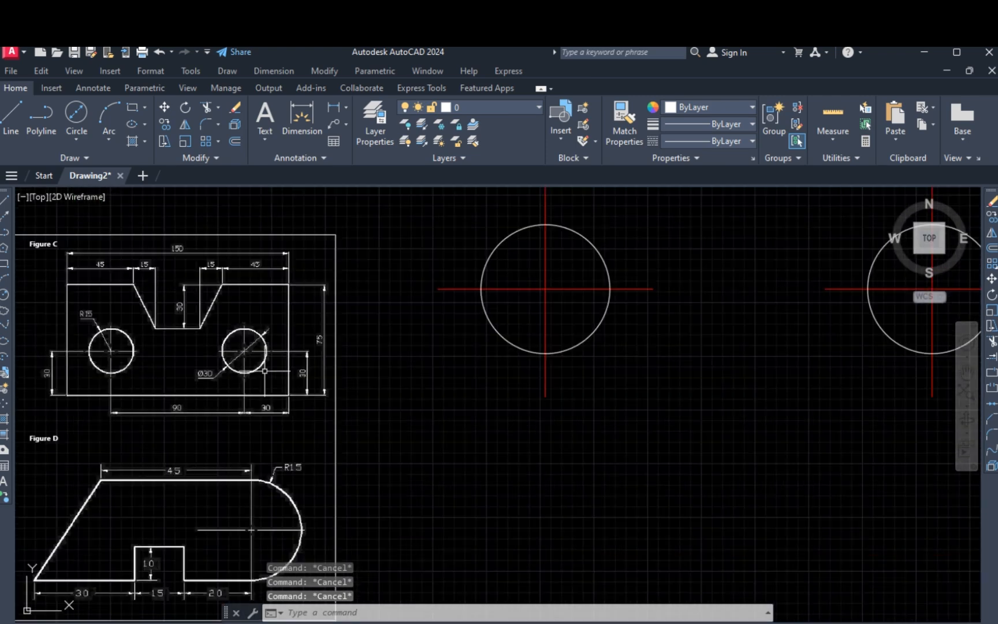
scroll(304, 374, "up", 4)
left_click(363, 356)
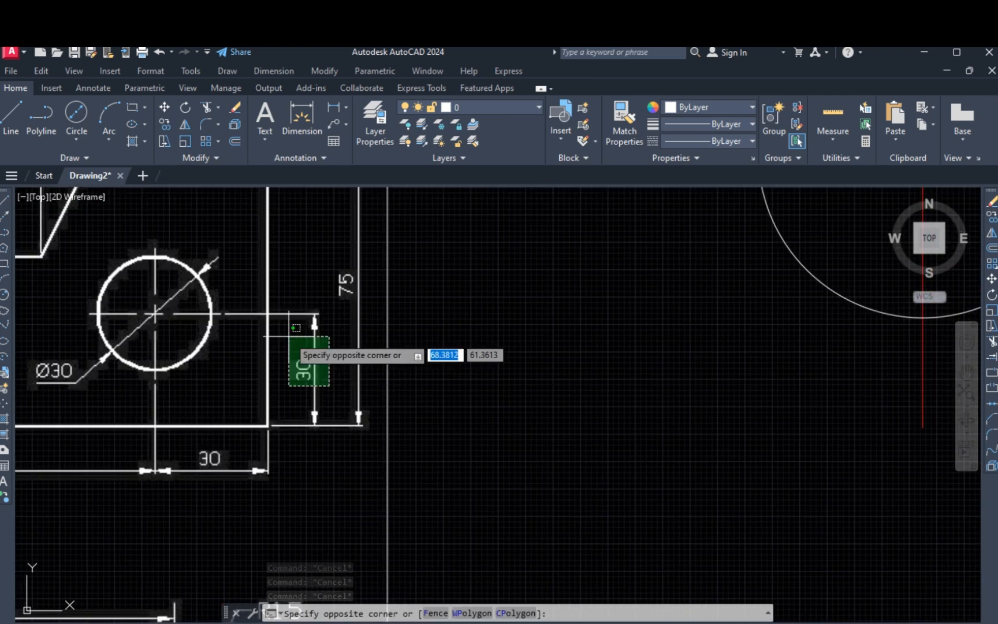
scroll(363, 356, "down", 6)
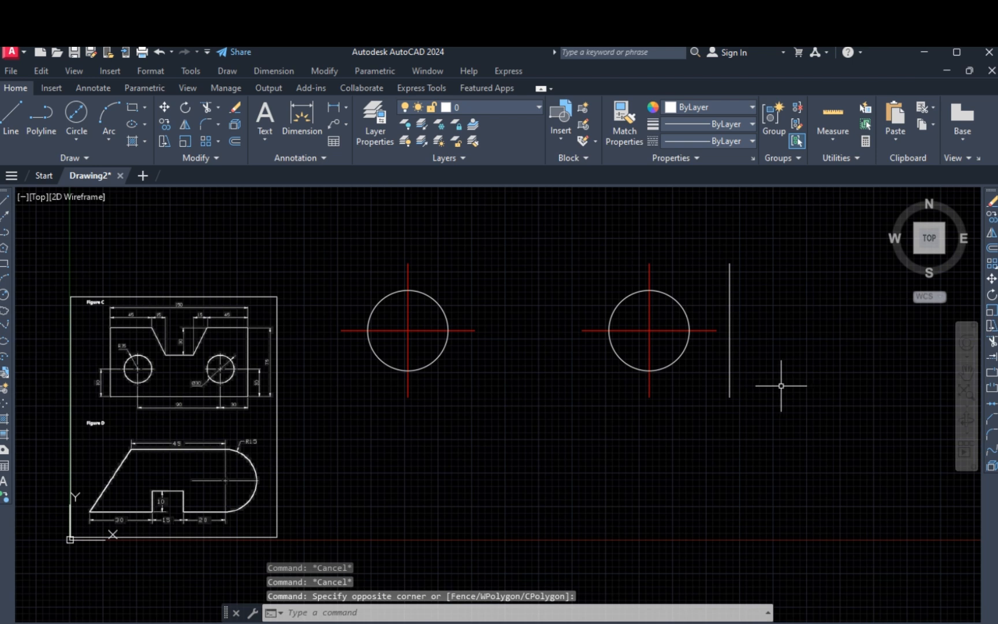
key("Escape")
key("Escape")
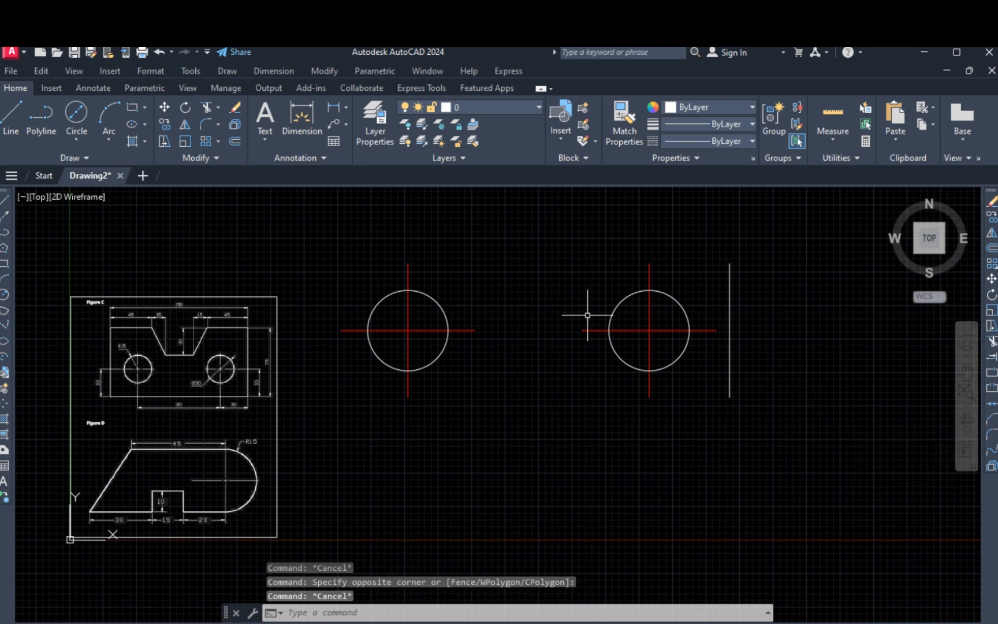
left_click(235, 141)
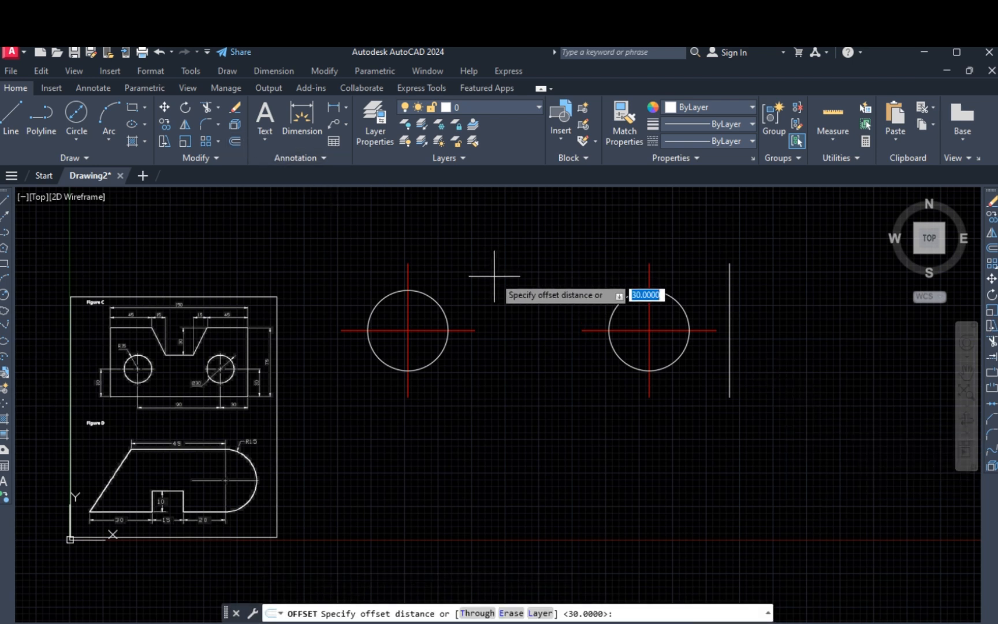
type("30")
key("Return")
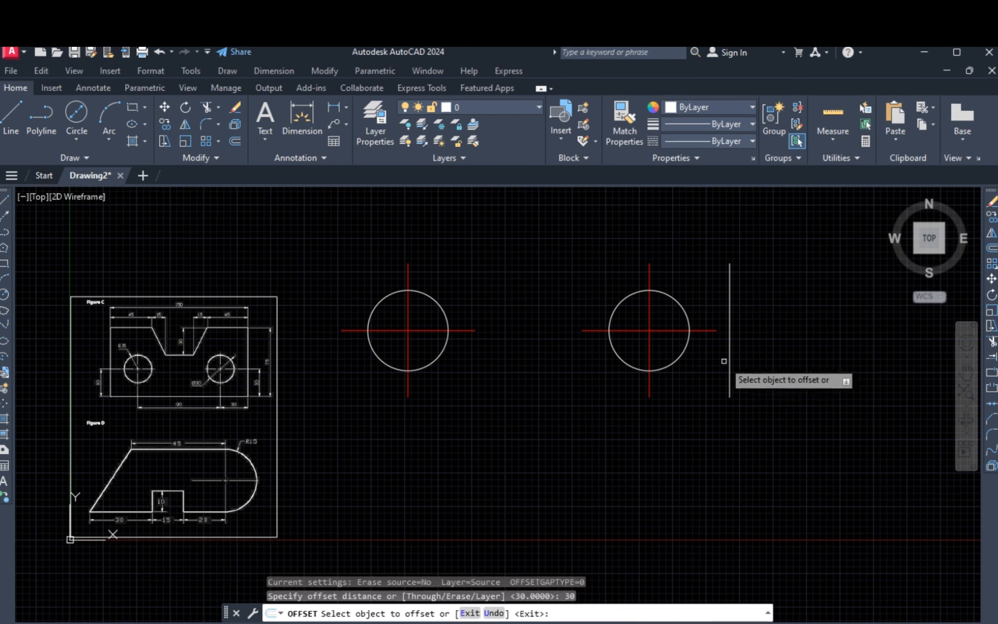
left_click(711, 329)
left_click(724, 480)
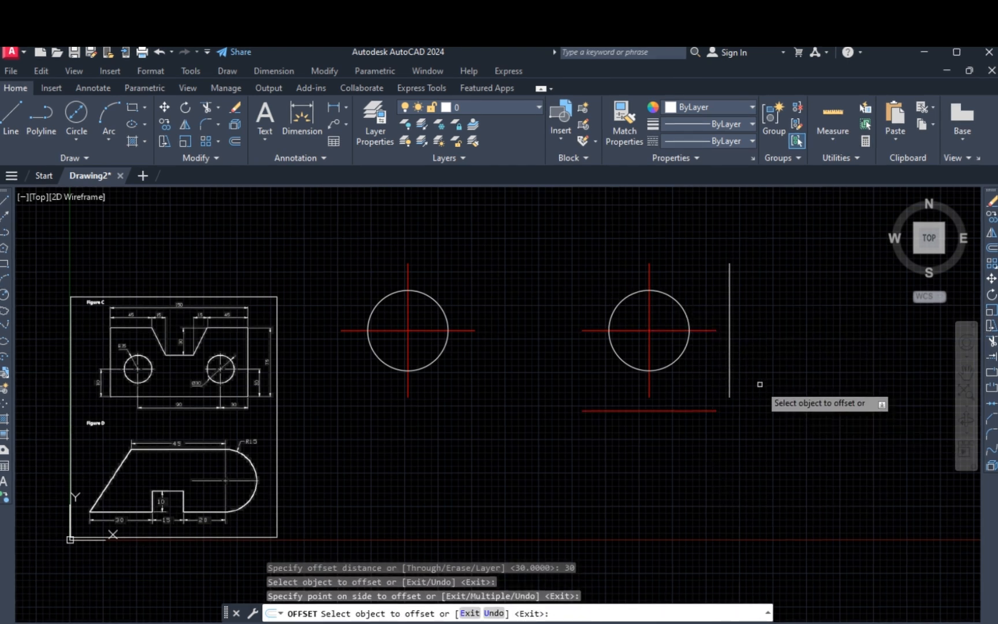
key("Escape")
Step: Match the properties of the offset horizontal line below the right circle to those of the white vertical edge line
left_click(729, 380)
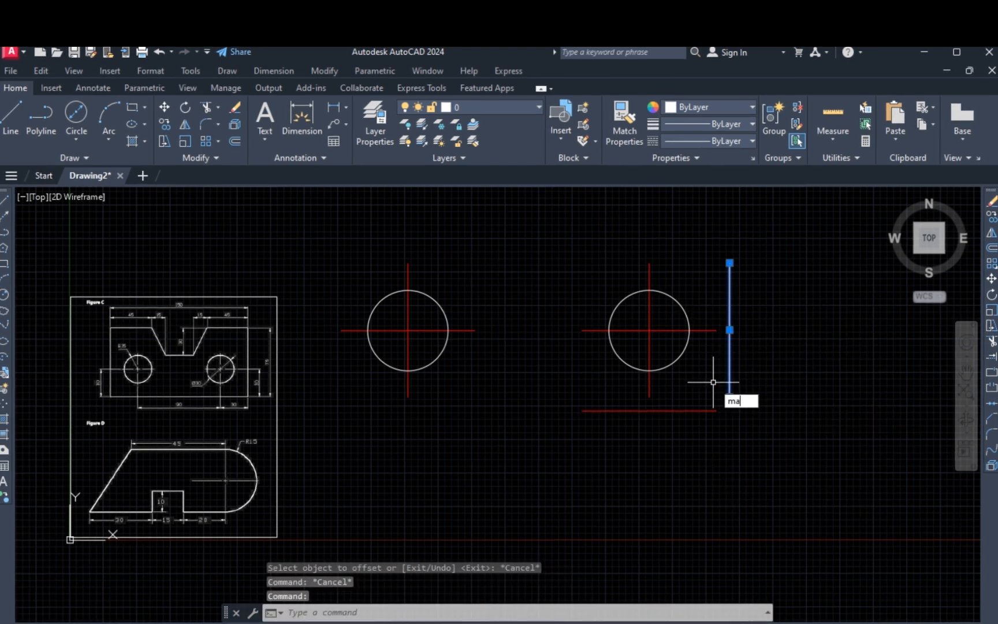
type("ma")
key("Return")
left_click(683, 399)
left_click(675, 460)
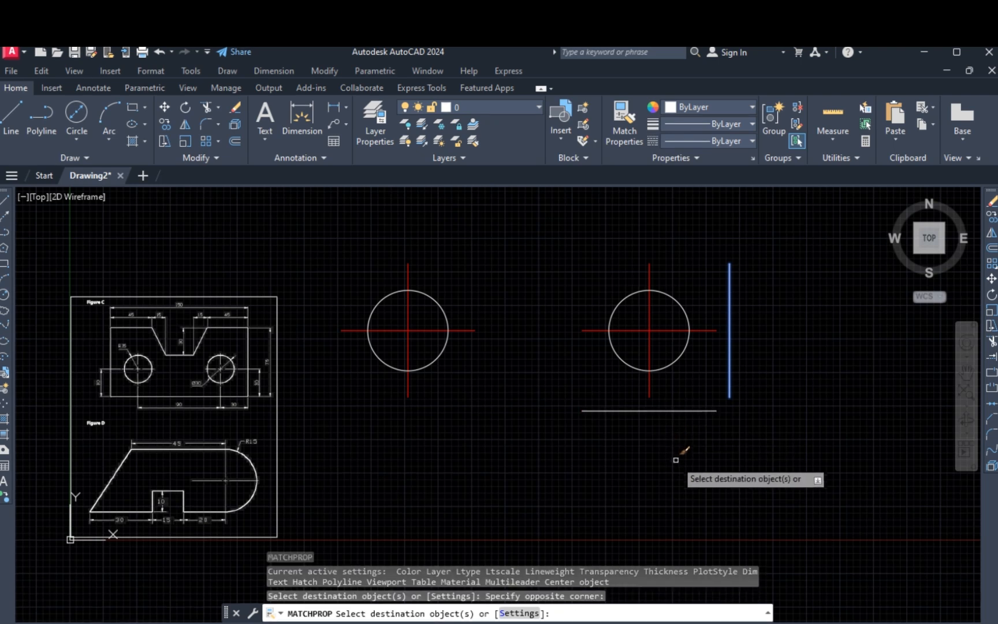
key("Escape")
key("Escape")
key("Escape")
key("Escape")
Step: Fillet the bottom edge line and the right vertical edge line into a sharp corner
type("f")
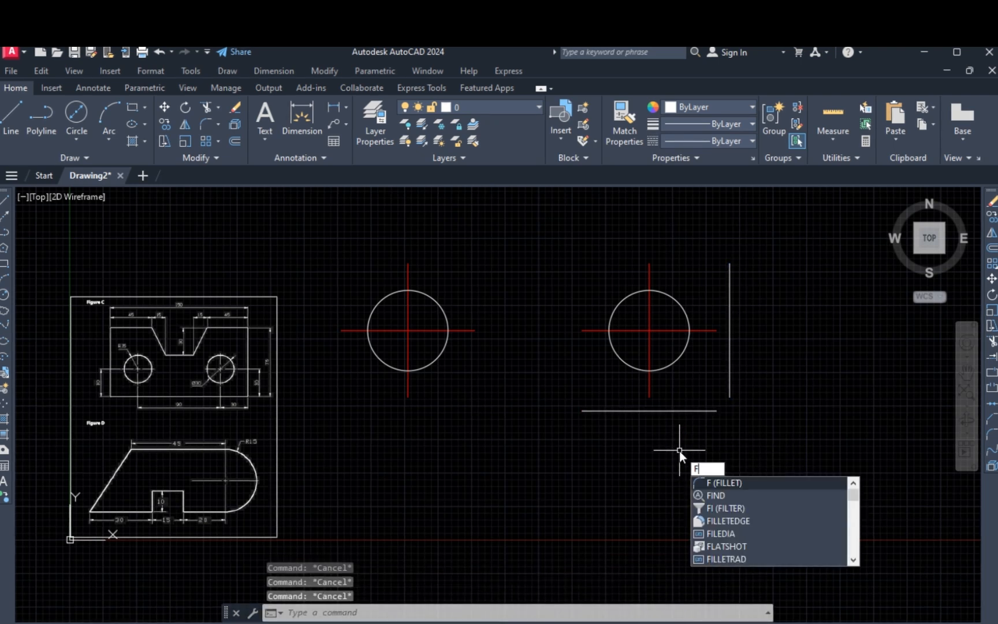
key("Return")
left_click(705, 411)
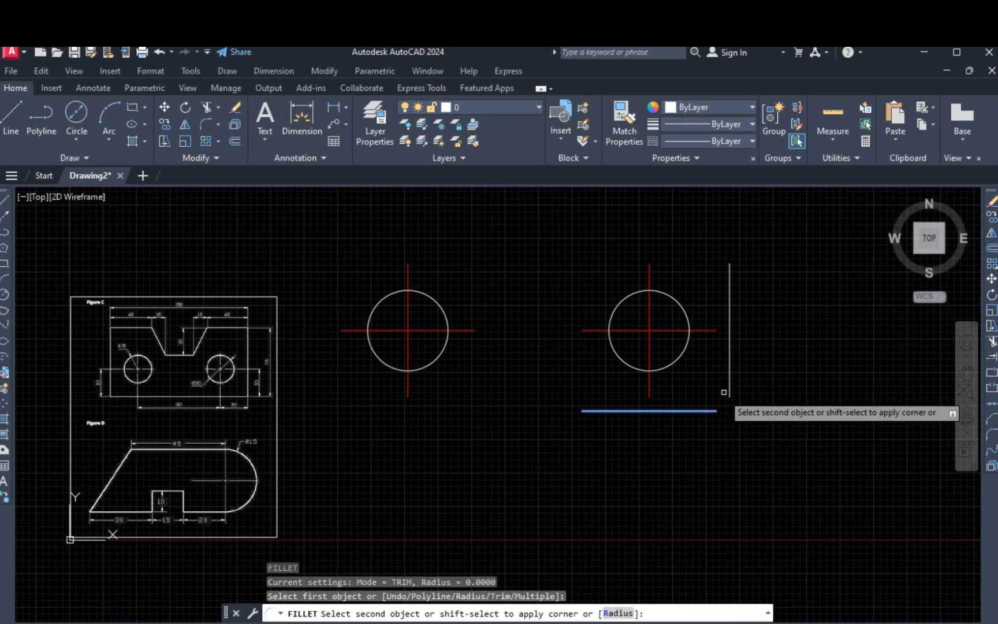
left_click(729, 388)
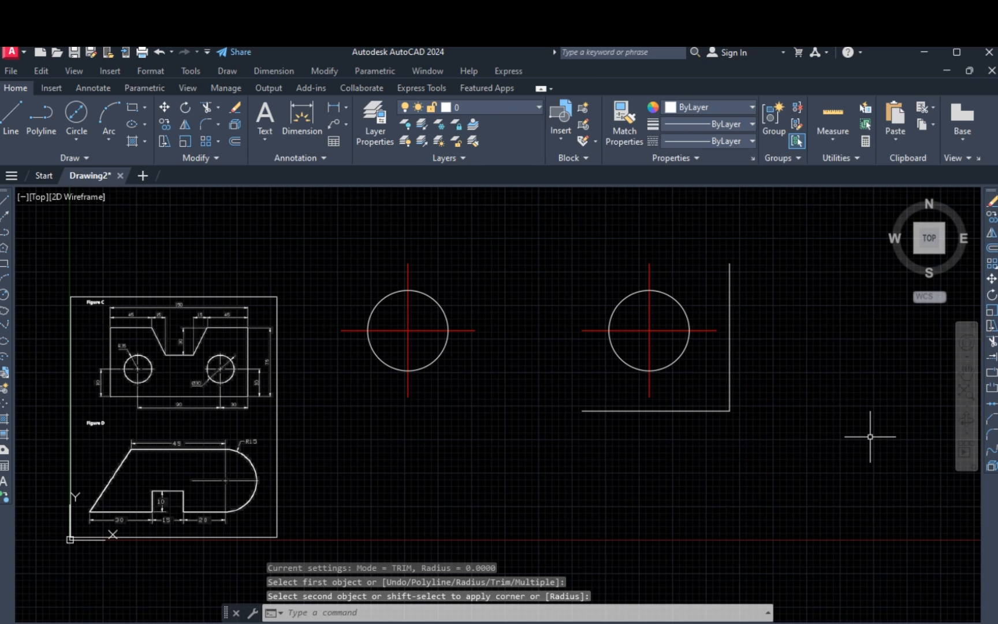
Step: Move the PDF underlay horizontally to the left, farther away from the new drawing
scroll(903, 378, "down", 2)
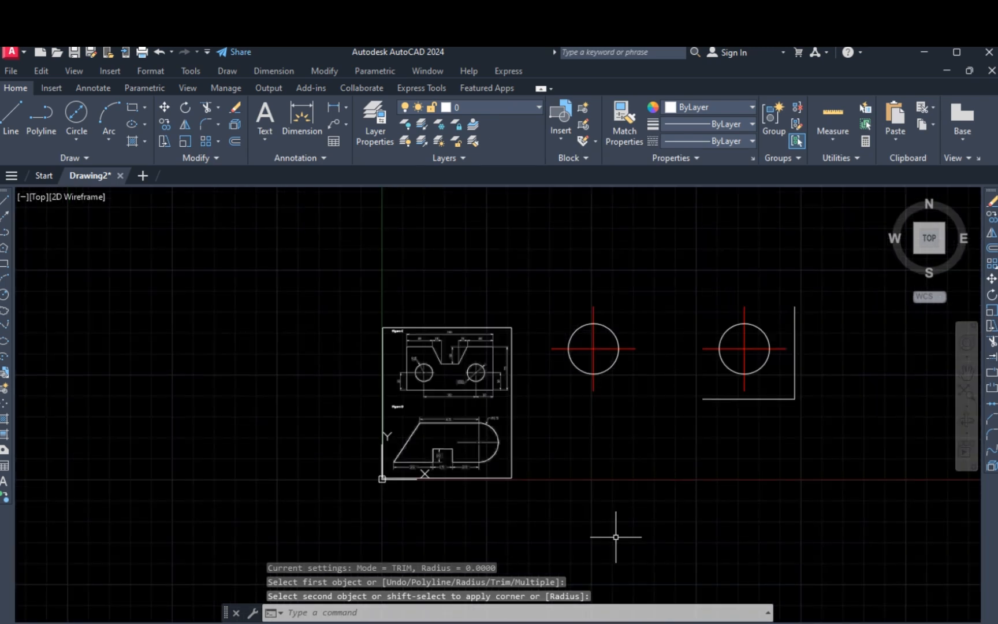
left_click(543, 514)
left_click(299, 276)
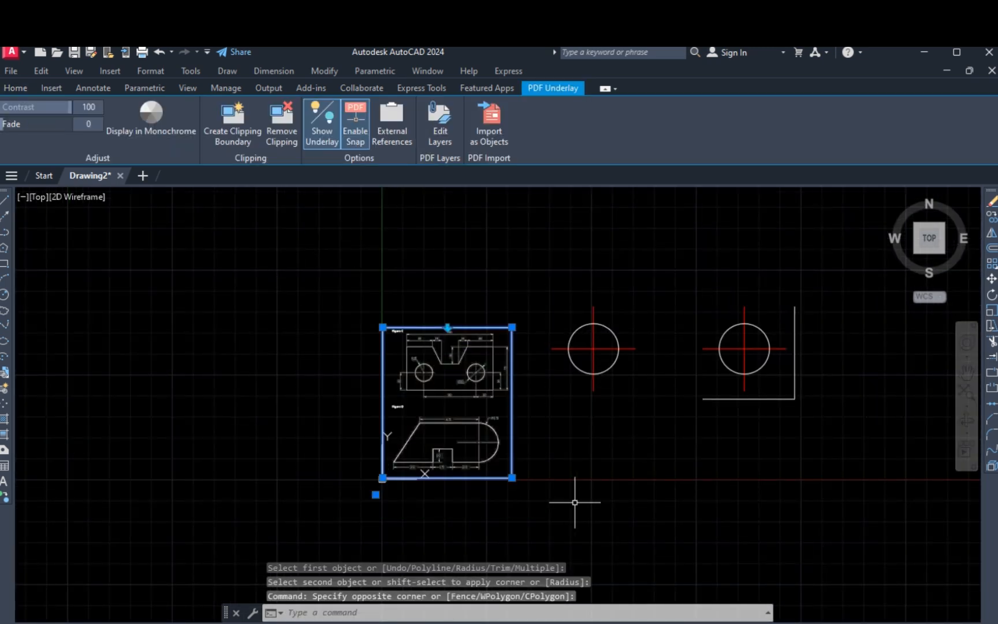
type("m")
key("Return")
left_click(653, 506)
left_click(570, 506)
scroll(379, 393, "up", 2)
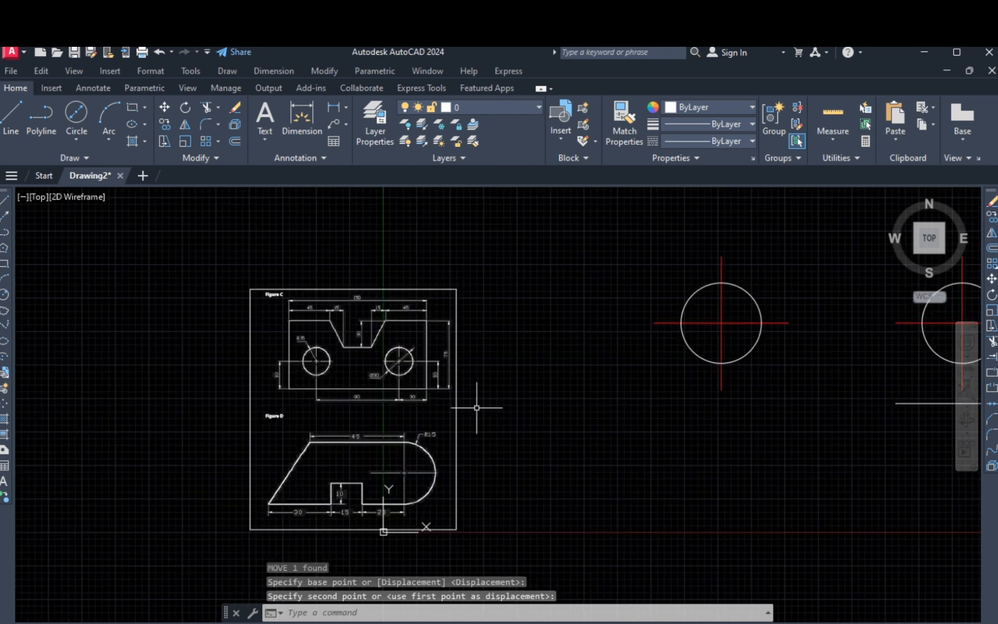
key("Escape")
key("Escape")
key("Escape")
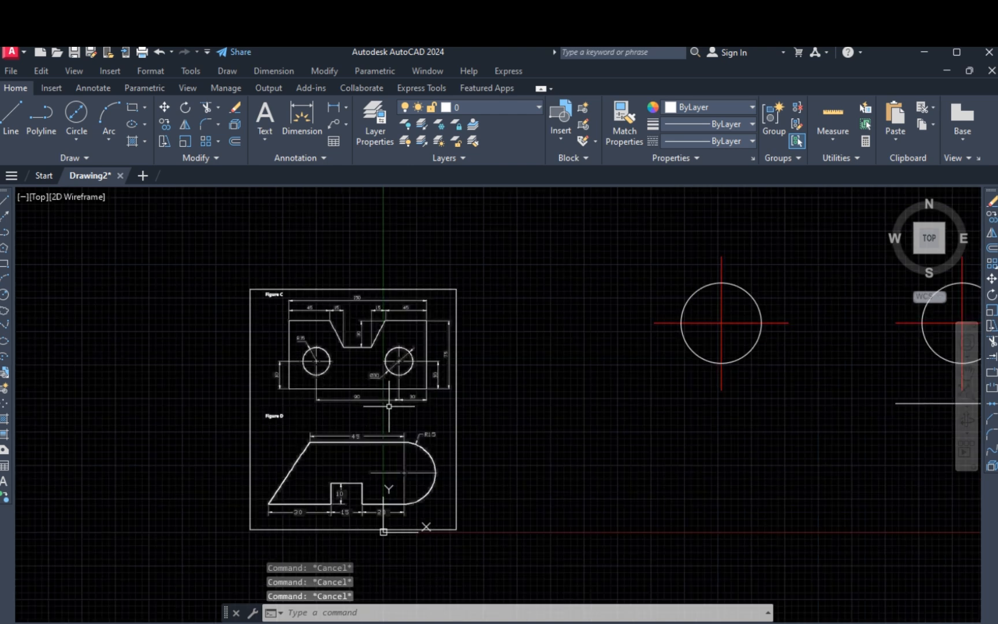
Step: Offset the left circle's vertical centre line 30 units to the left for the plate's left edge
type("o")
key("Return")
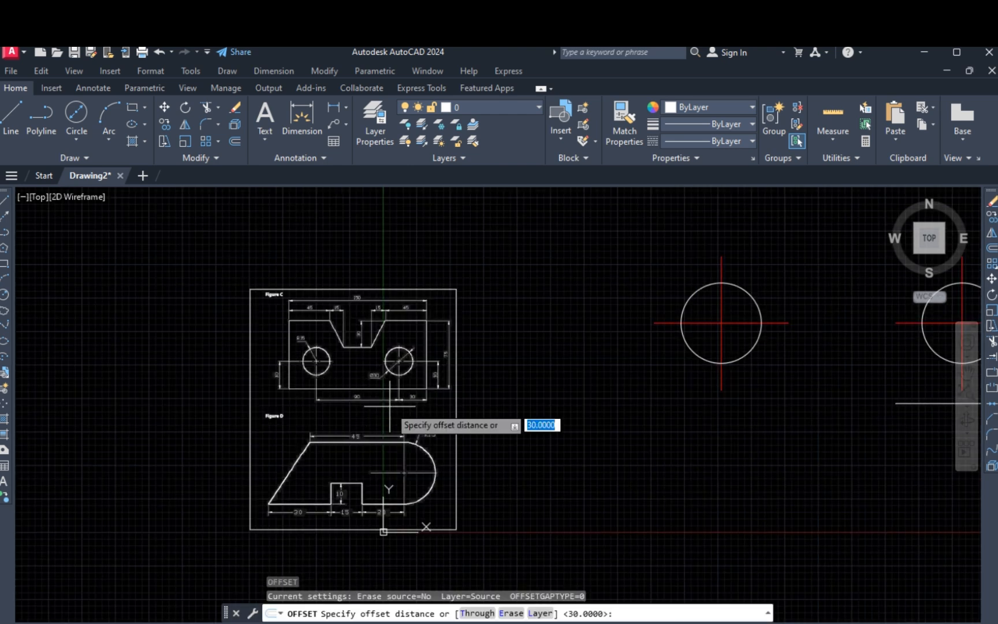
key("Return")
left_click(721, 385)
left_click(606, 399)
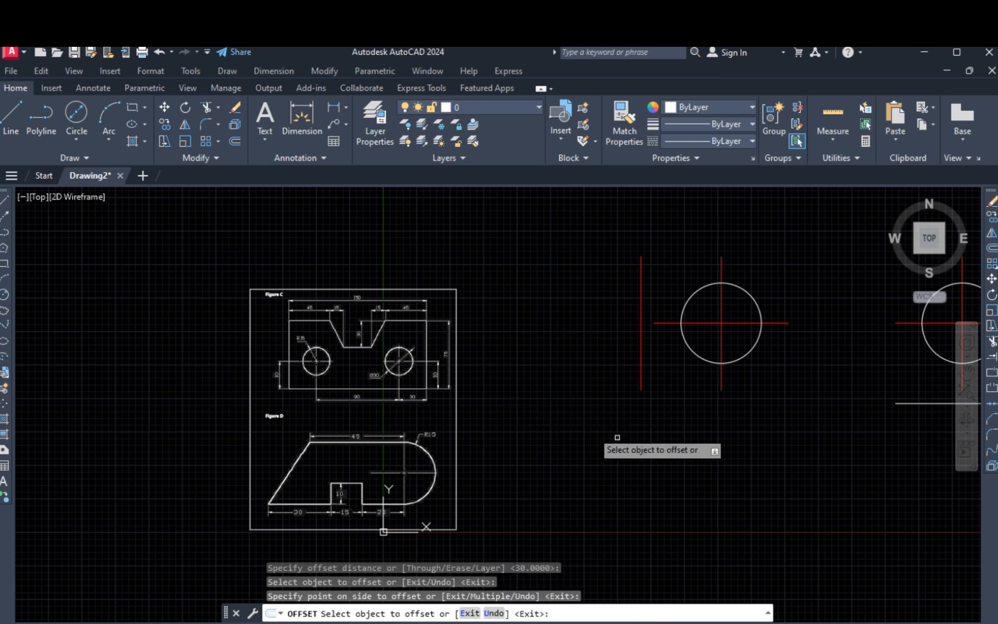
scroll(582, 457, "down", 2)
key("Escape")
key("Escape")
Step: Match the properties of the red line left of the left circle to those of the white bottom edge line
left_click(785, 419)
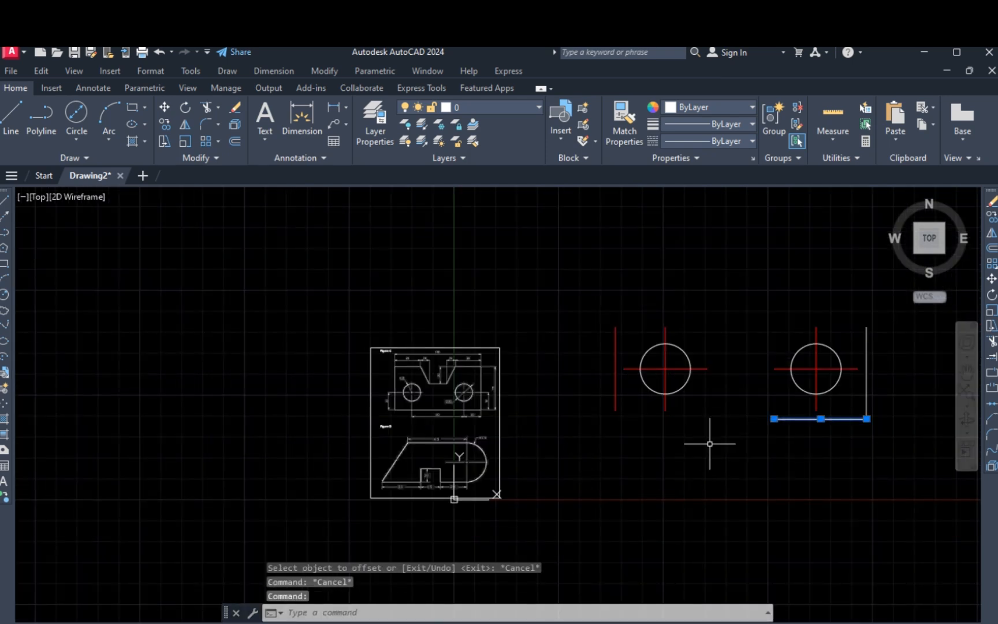
type("ma")
key("Return")
left_click(615, 398)
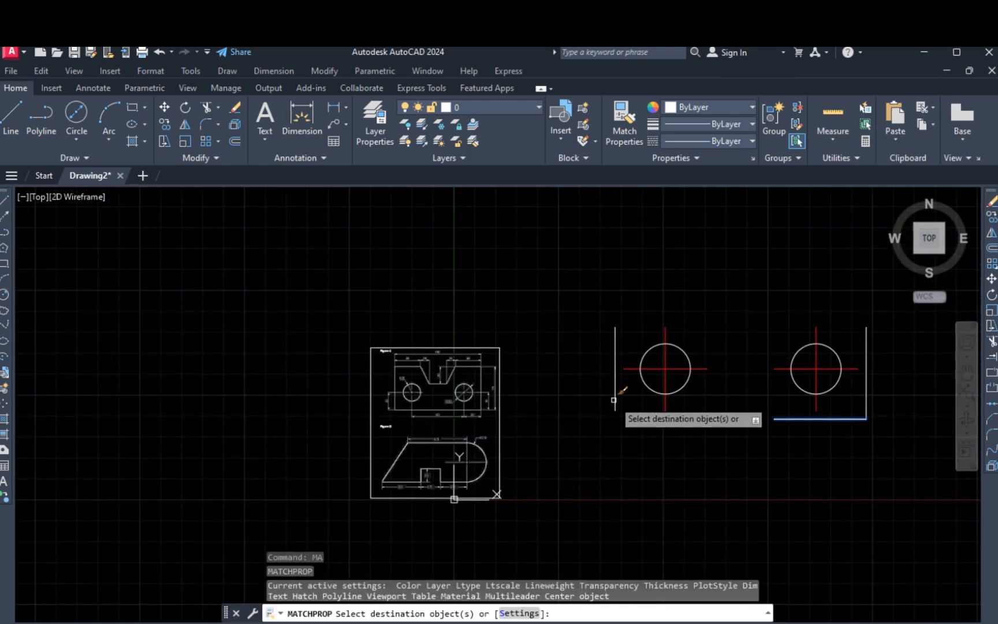
key("Escape")
Step: Fillet the bottom edge line and the left vertical edge line so they meet in a sharp corner
type("f")
key("Return")
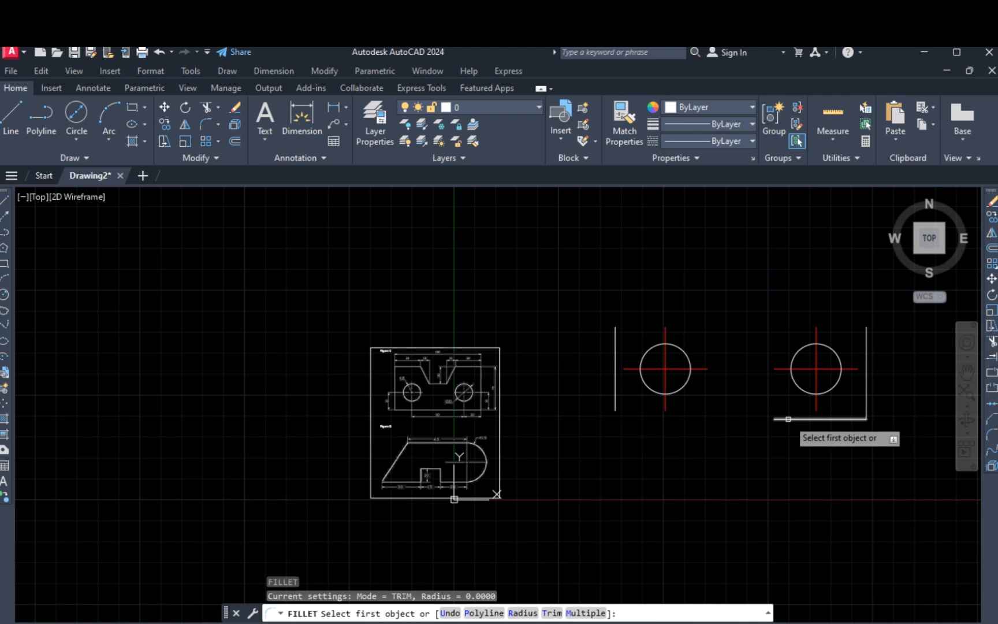
left_click(787, 419)
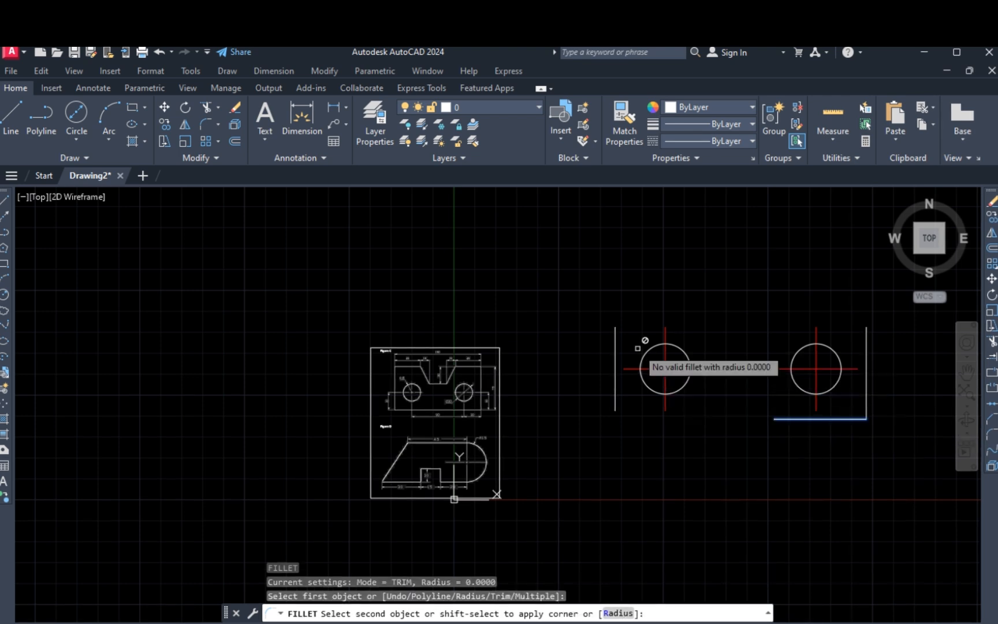
left_click(616, 354)
scroll(404, 379, "up", 4)
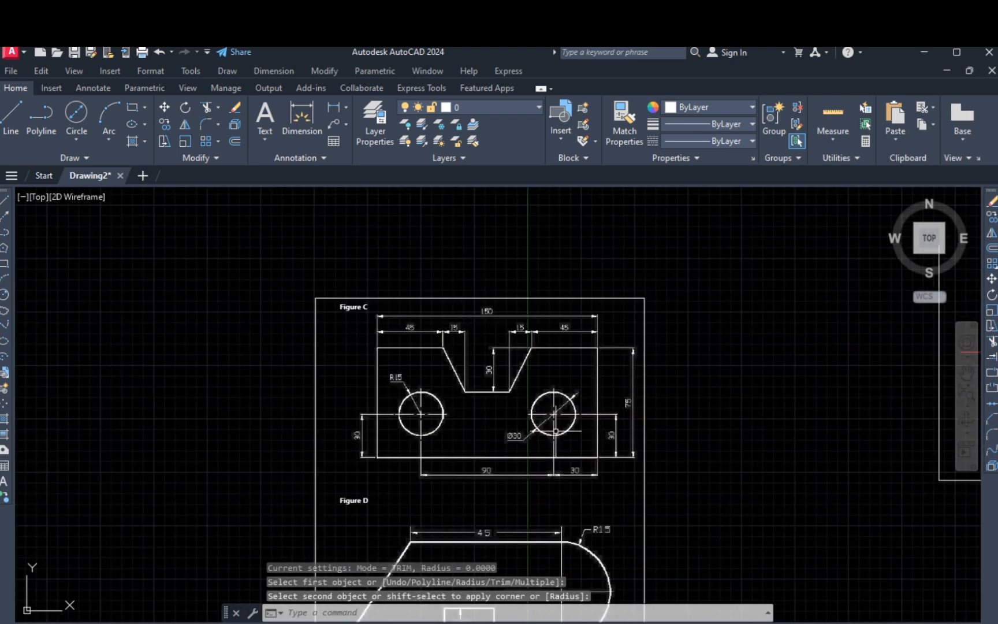
scroll(424, 448, "down", 4)
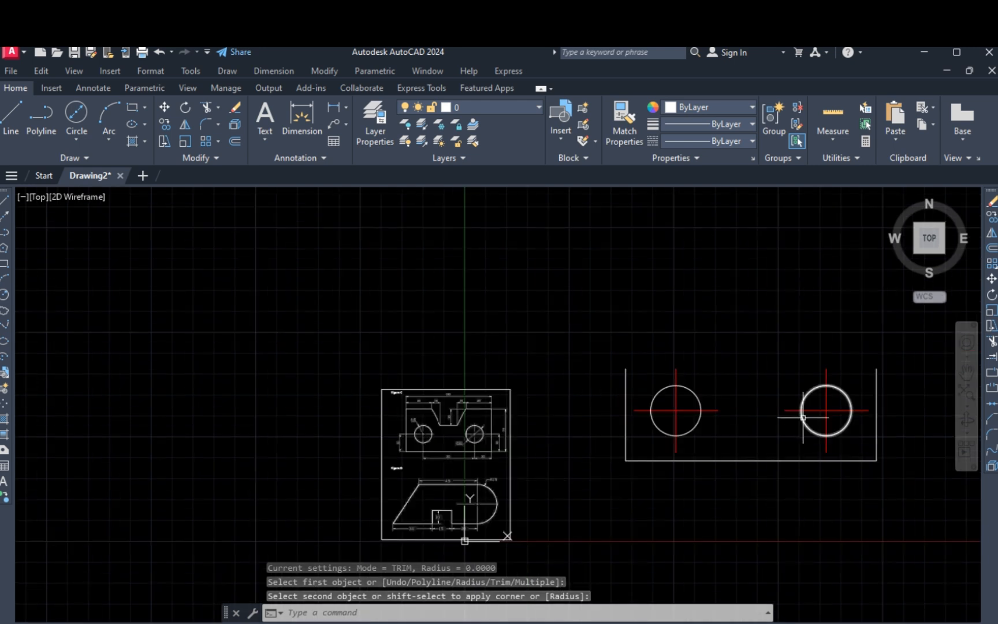
Step: Offset the plate's bottom edge line 75 units upward to form the top edge
type("o")
key("Return")
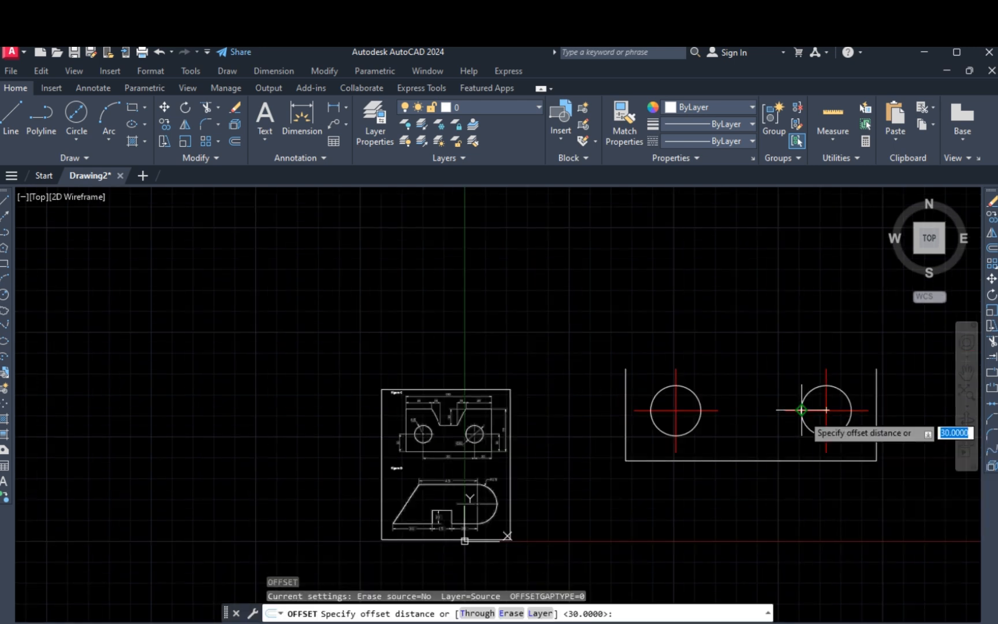
type("75")
key("Return")
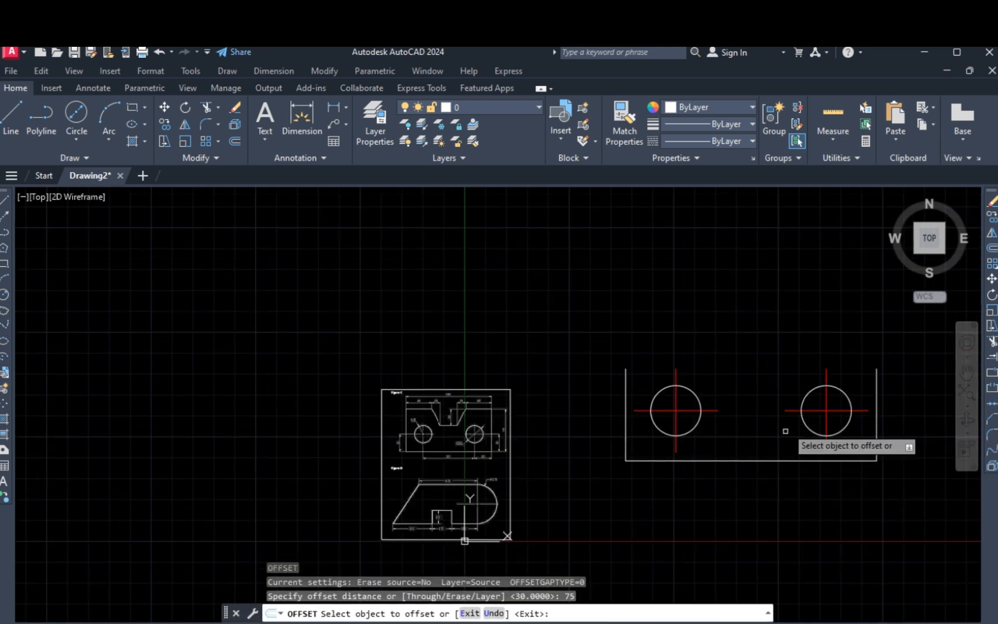
left_click(751, 460)
left_click(754, 330)
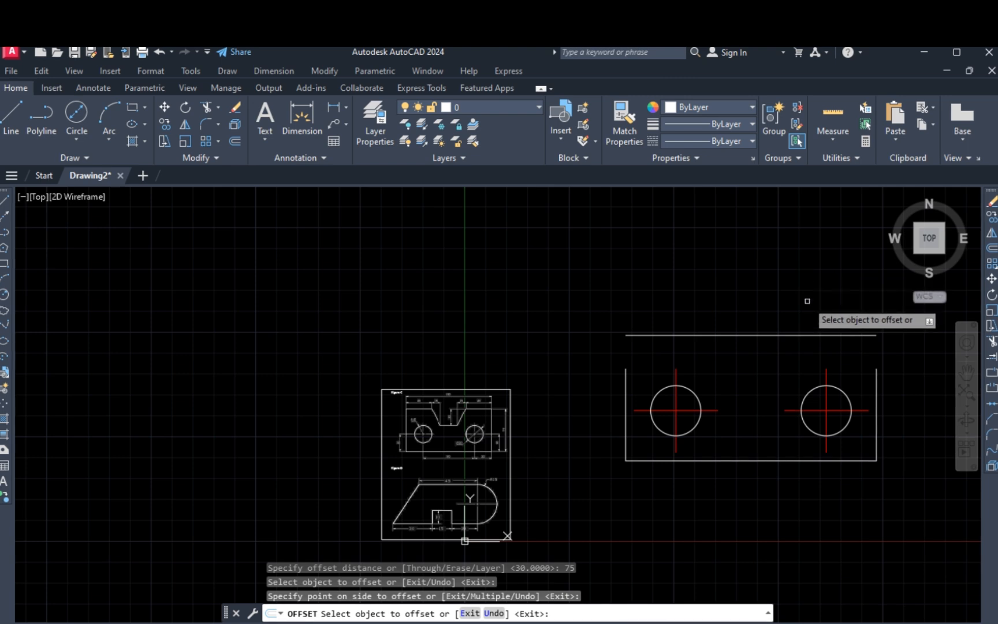
key("Escape")
key("Escape")
key("Escape")
Step: Extend the plate's right and left vertical edges up to the top edge line
type("e")
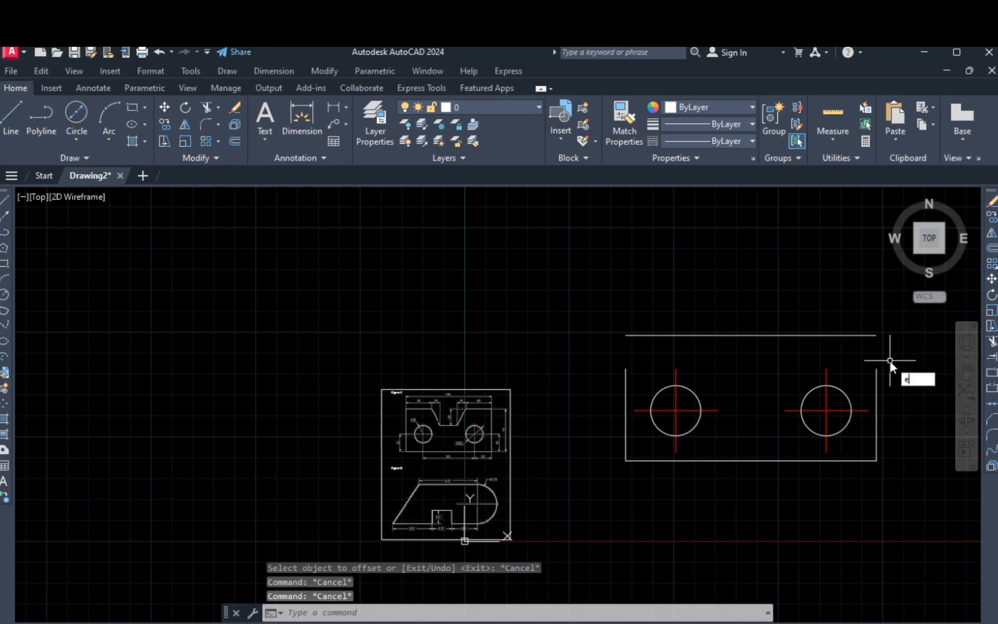
type("x")
key("Return")
left_click(877, 373)
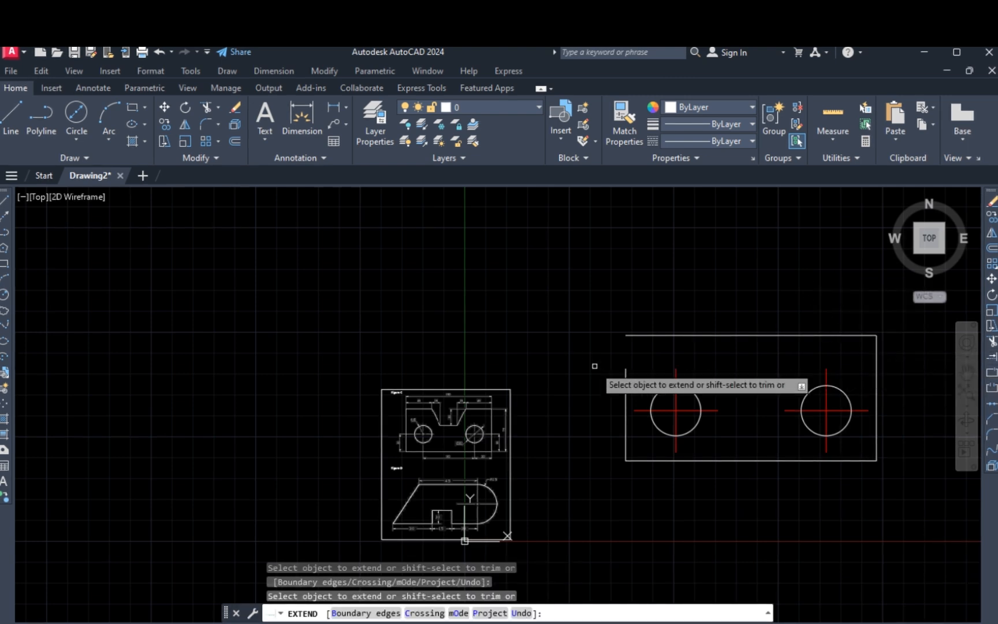
left_click(628, 383)
left_click(600, 365)
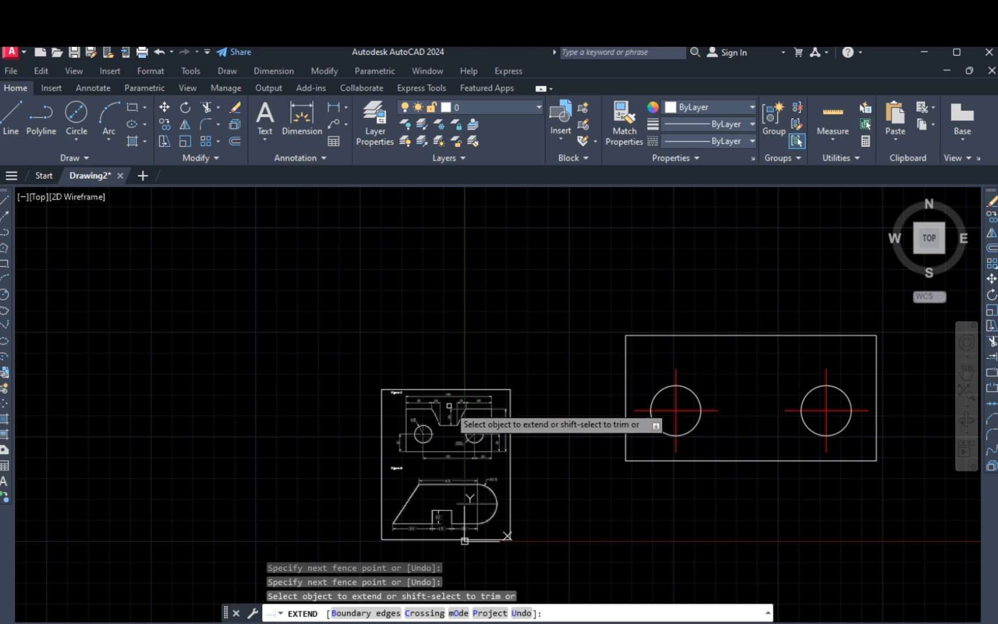
scroll(464, 541, "up", 2)
key("Escape")
key("Escape")
key("Escape")
Step: Offset the plate's left and right vertical edges 45 units inward
scroll(691, 447, "up", 2)
scroll(691, 447, "down", 1)
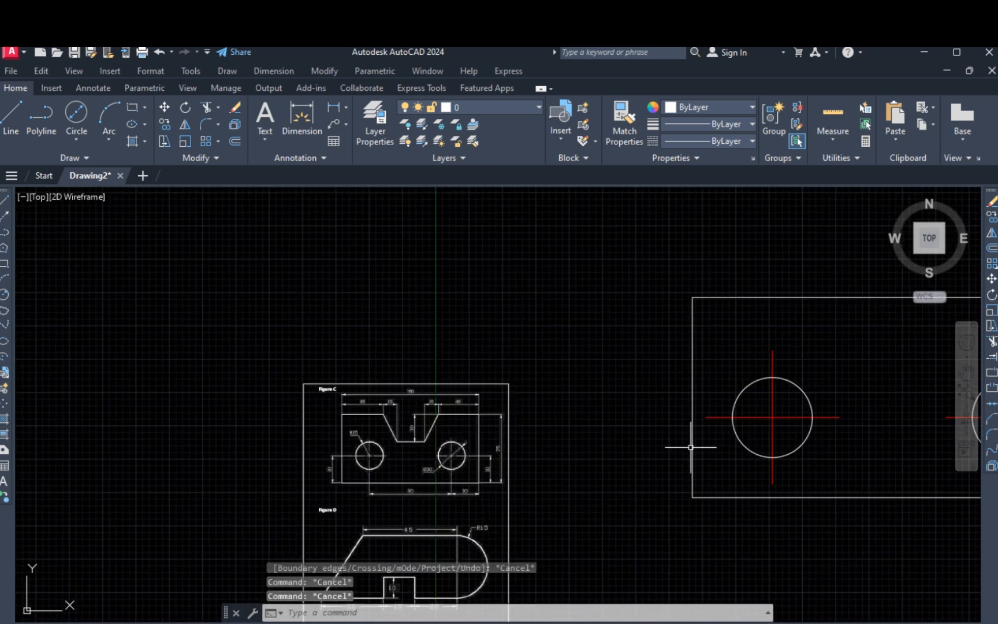
middle_click_drag(690, 446, 520, 477)
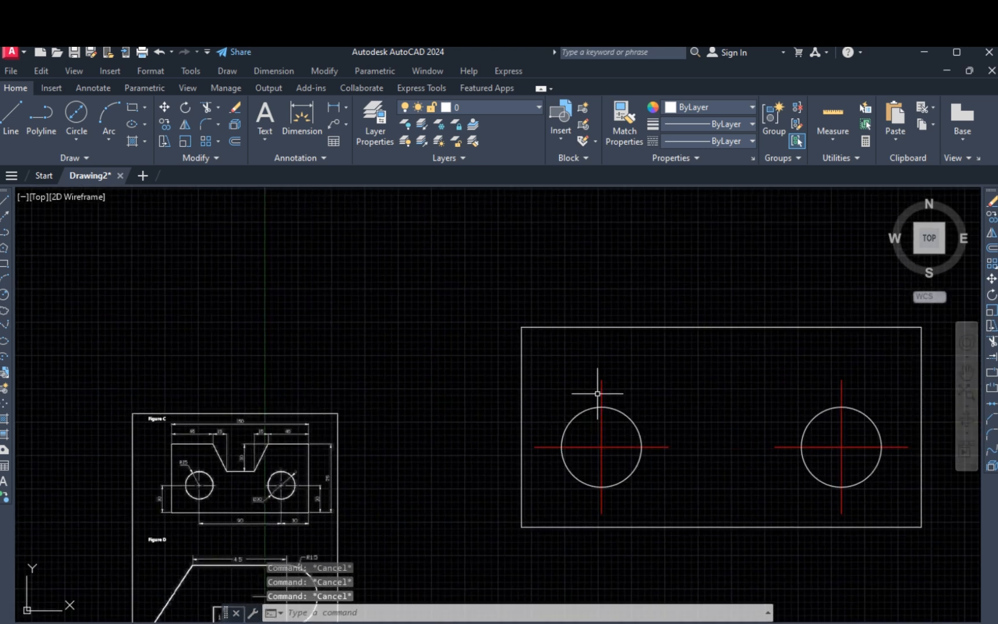
type("o")
key("Return")
key("Return")
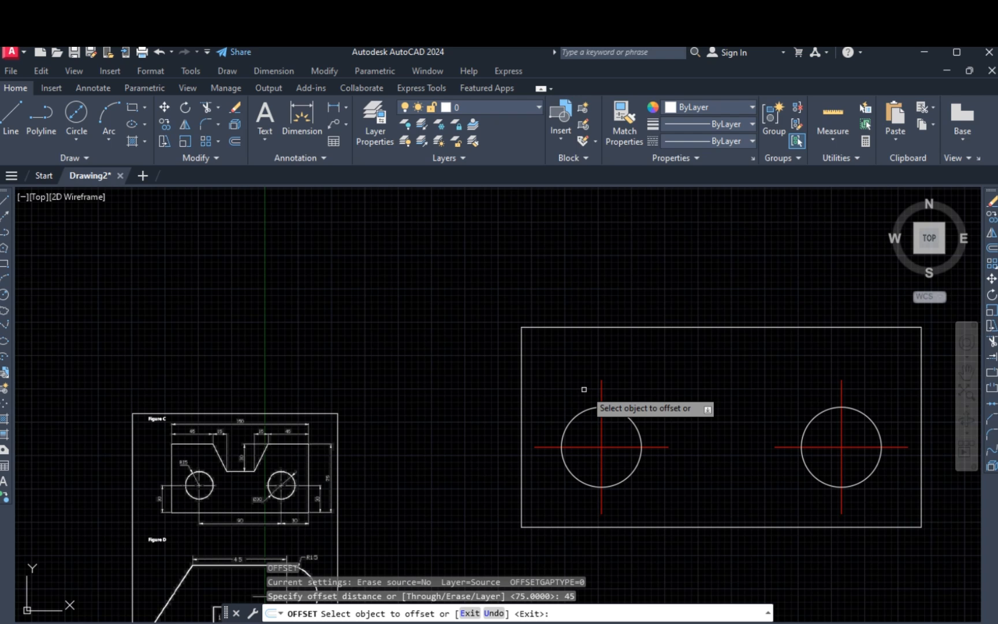
left_click(521, 366)
left_click(769, 378)
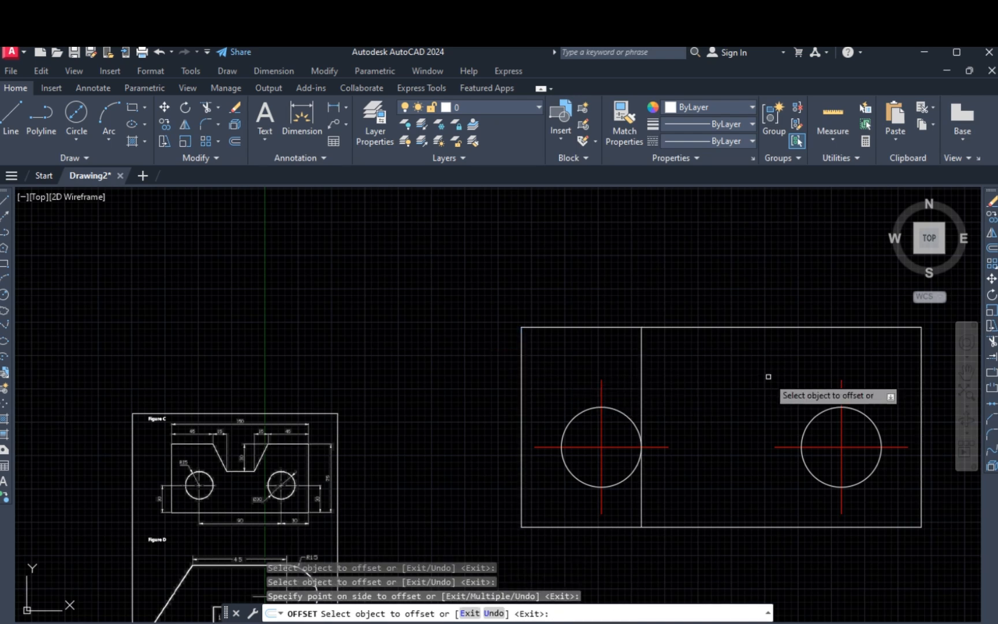
left_click(922, 366)
left_click(675, 374)
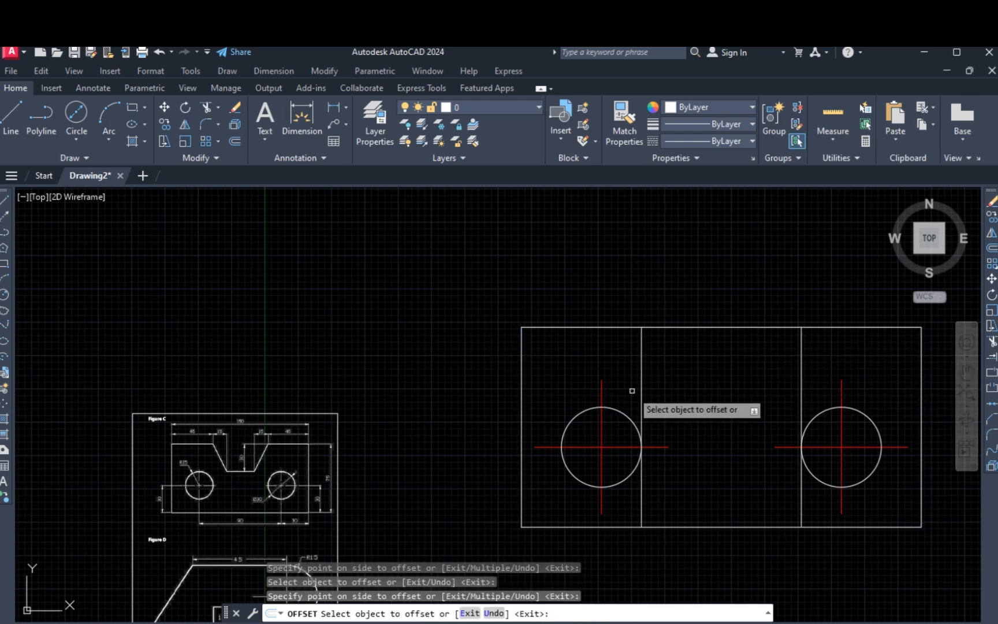
key("Escape")
key("Escape")
key("Escape")
Step: Draw lines from the right offset line's top end: 15 units left, 30 units down, and horizontally left to the left offset line
scroll(257, 436, "up", 4)
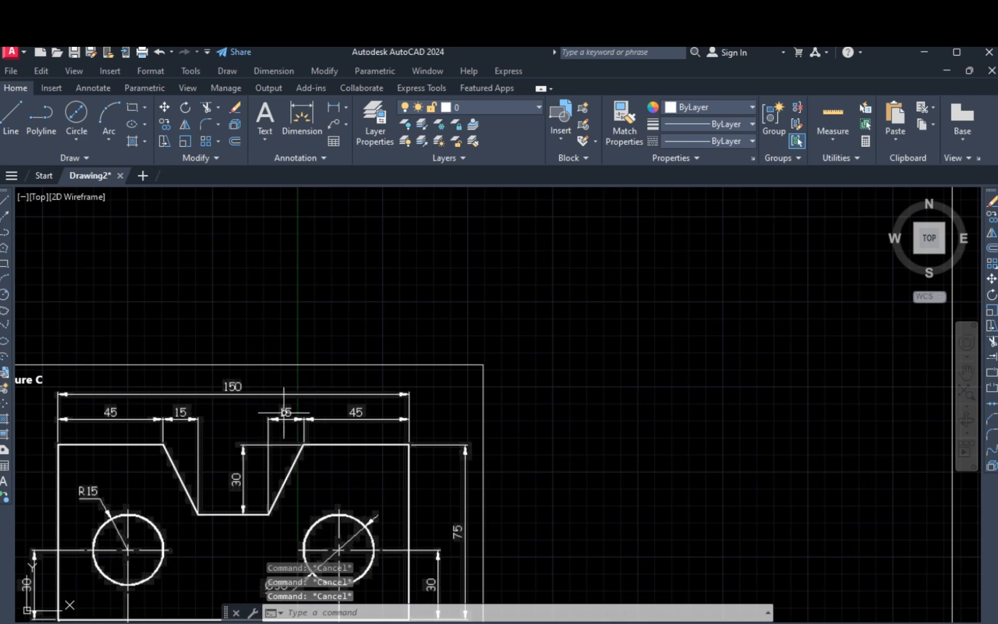
scroll(255, 418, "down", 4)
type("l")
key("Return")
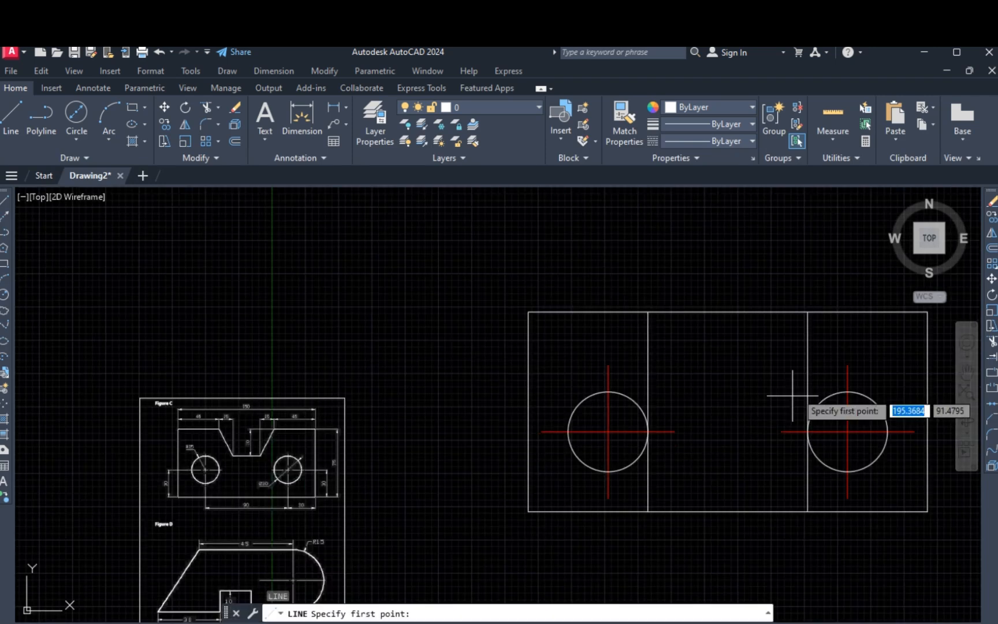
left_click(808, 312)
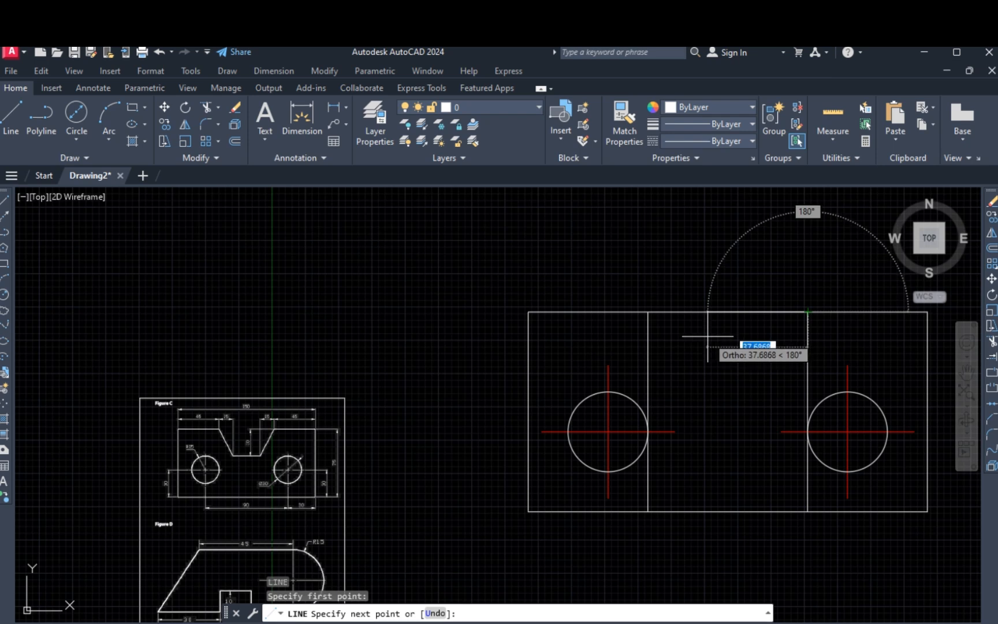
type("15")
key("Return")
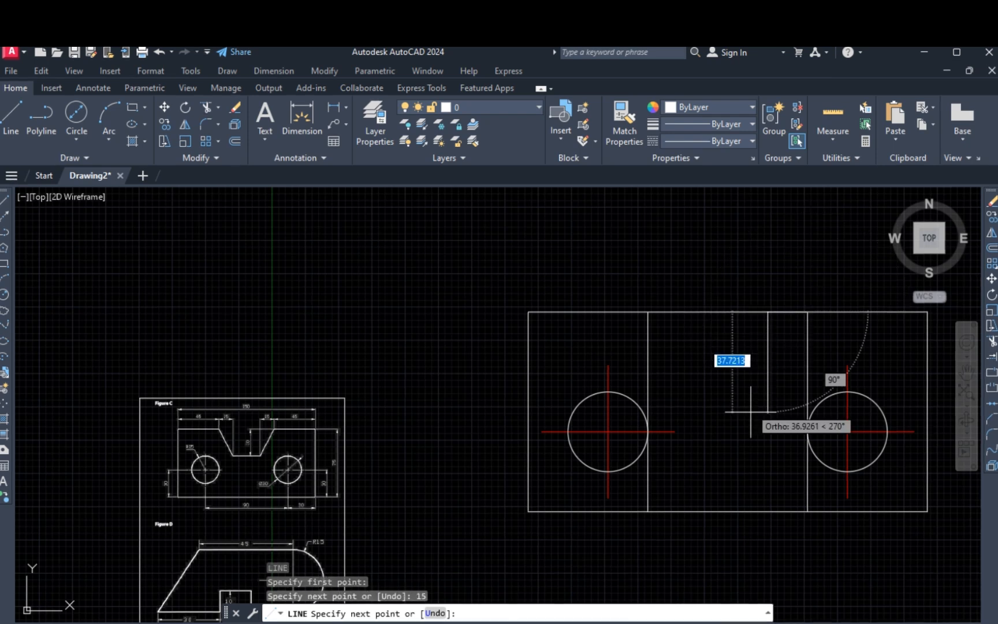
type("30")
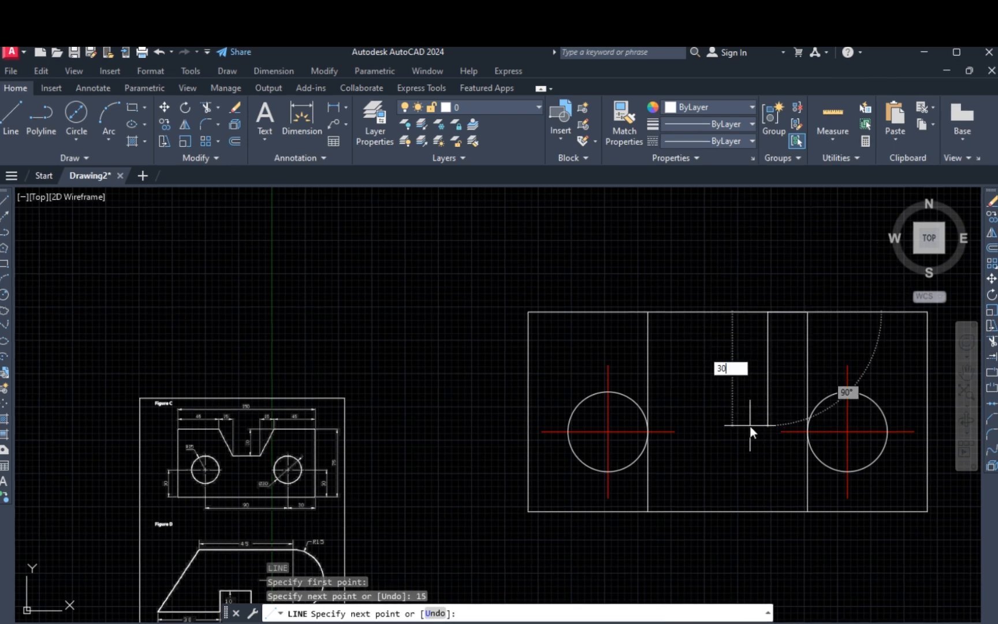
key("Return")
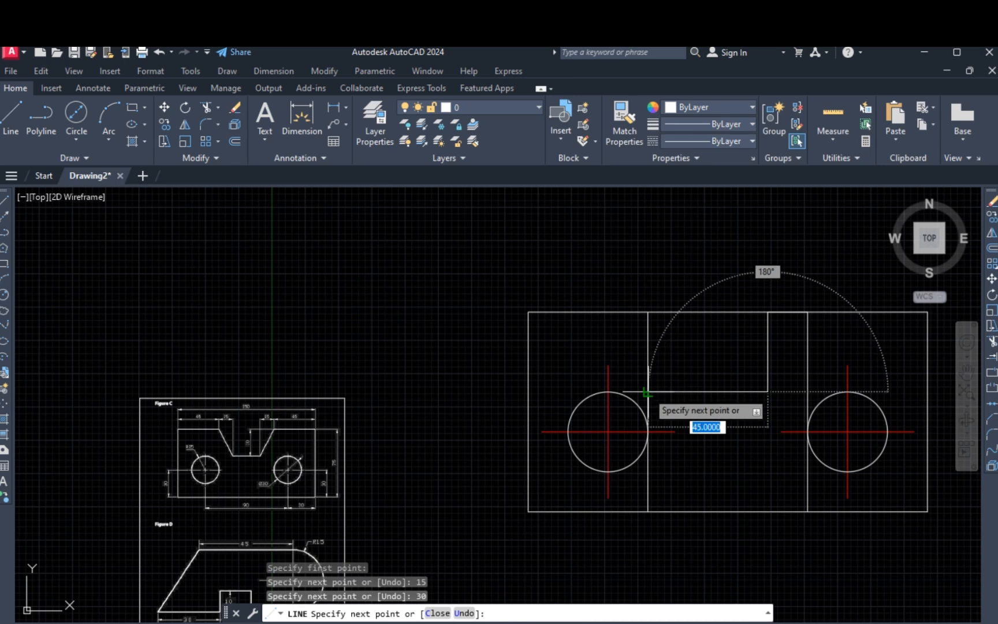
left_click(649, 392)
key("Escape")
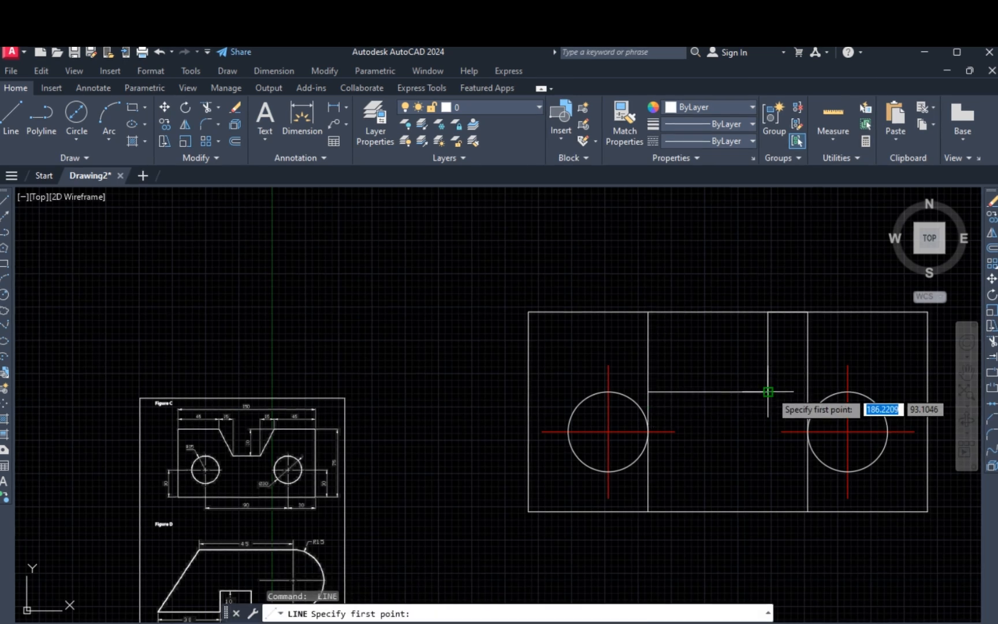
Step: Draw the notch's sloped right side from the lower right notch corner to the right offset line's top end
left_click(768, 392)
left_click(807, 311)
key("Escape")
key("Escape")
Step: Erase the short horizontal and vertical helper lines beside the notch's sloped right side
left_click(746, 289)
left_click(809, 325)
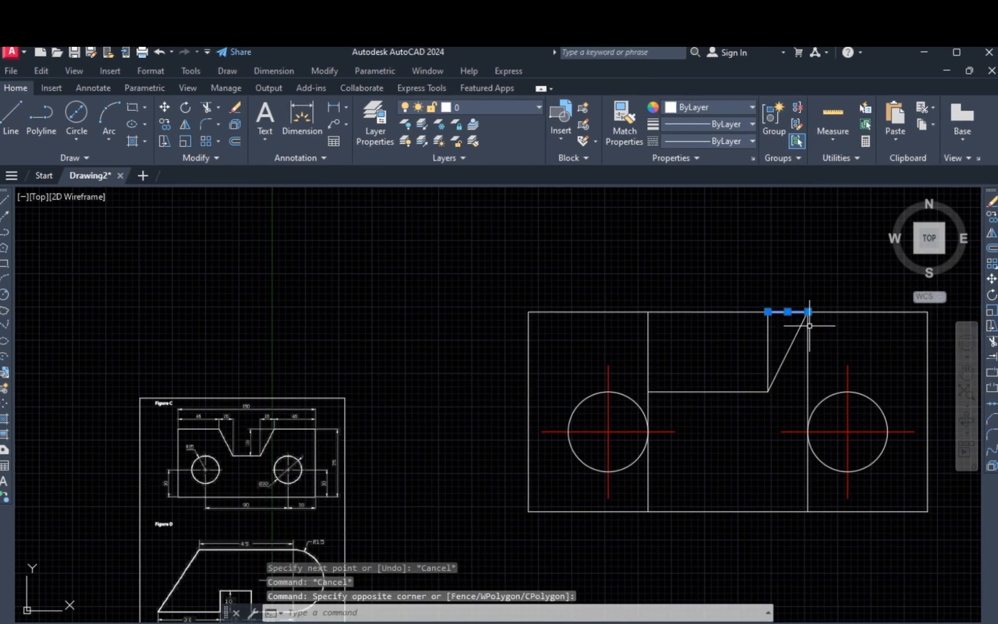
key("Return")
left_click(768, 323)
key("Delete")
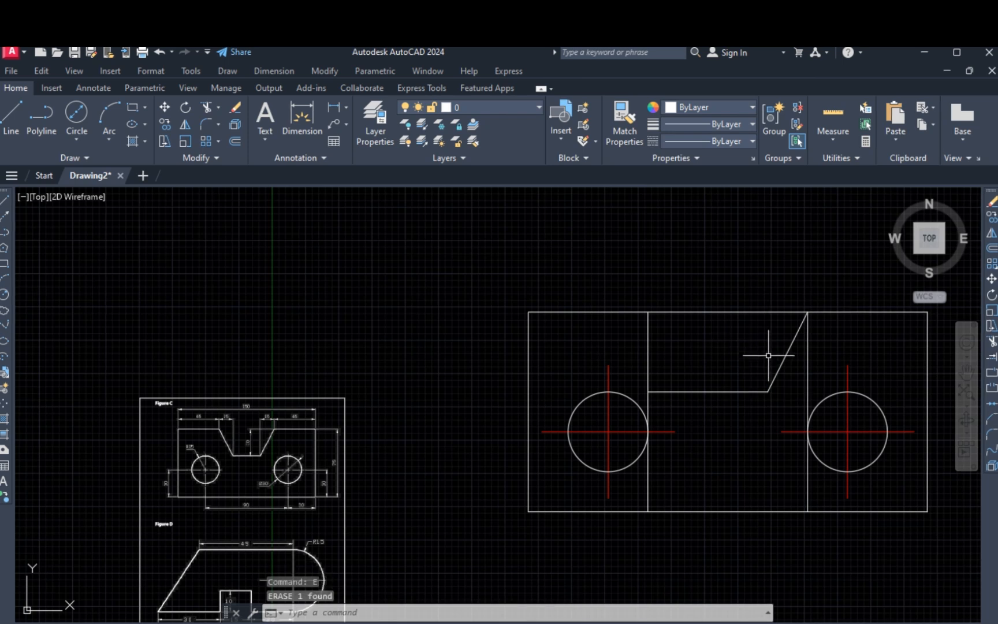
Step: Draw helper lines from the left offset line's top end: 15 units right and straight down to the notch's bottom line
type("l")
key("Return")
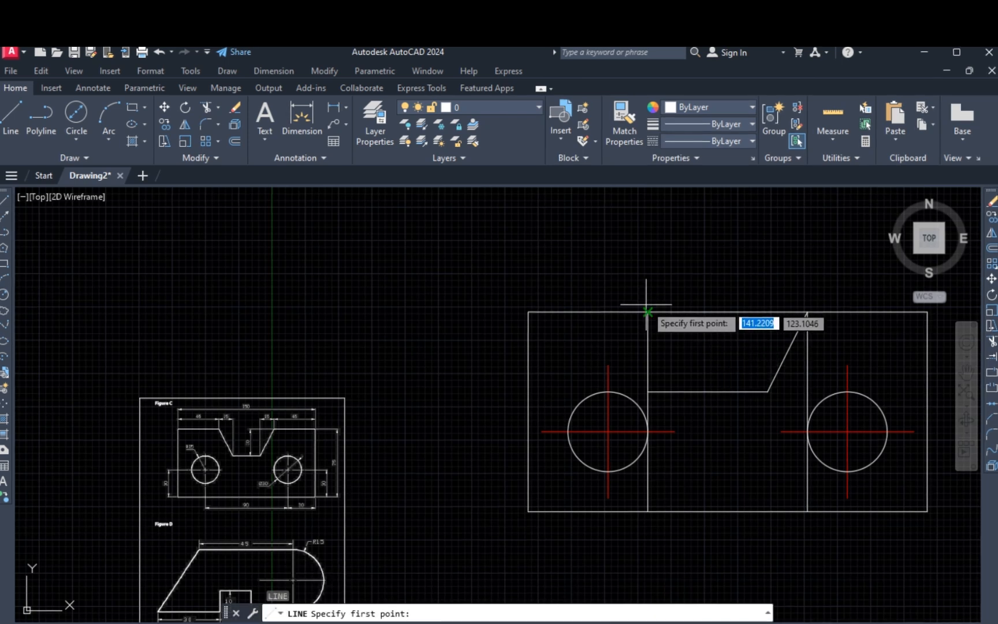
left_click(648, 312)
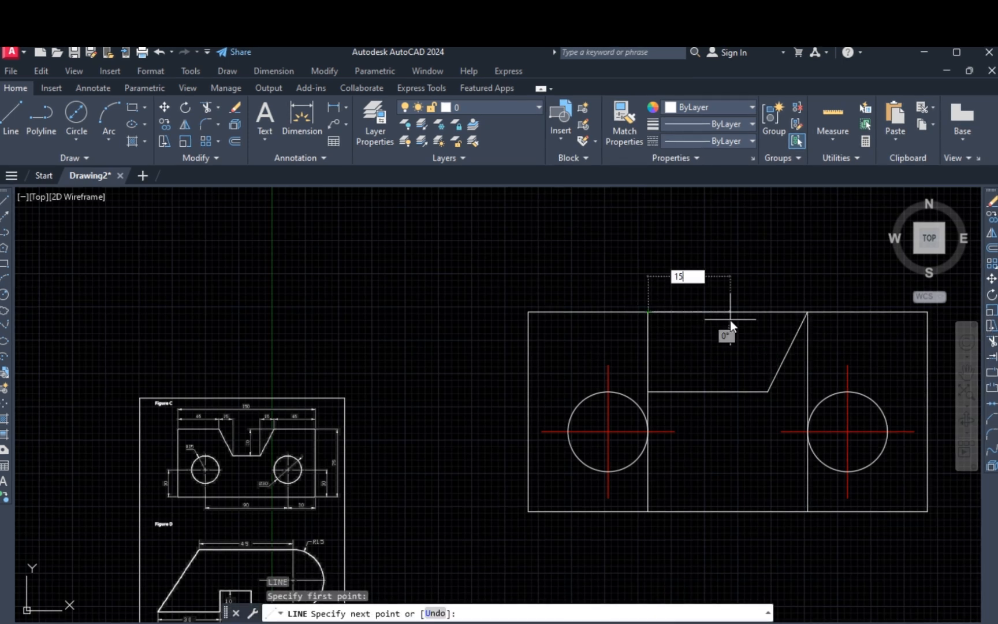
type("15")
key("Return")
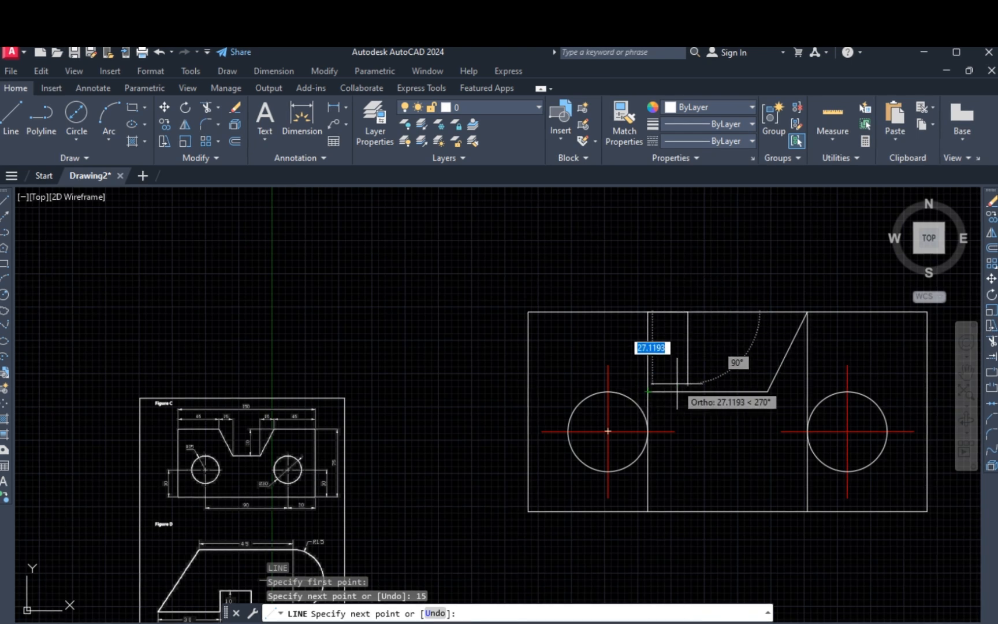
left_click(648, 392)
key("Escape")
Step: Draw the notch's sloped left side from the vertical helper line's lower end to the left offset line's top end
key("Return")
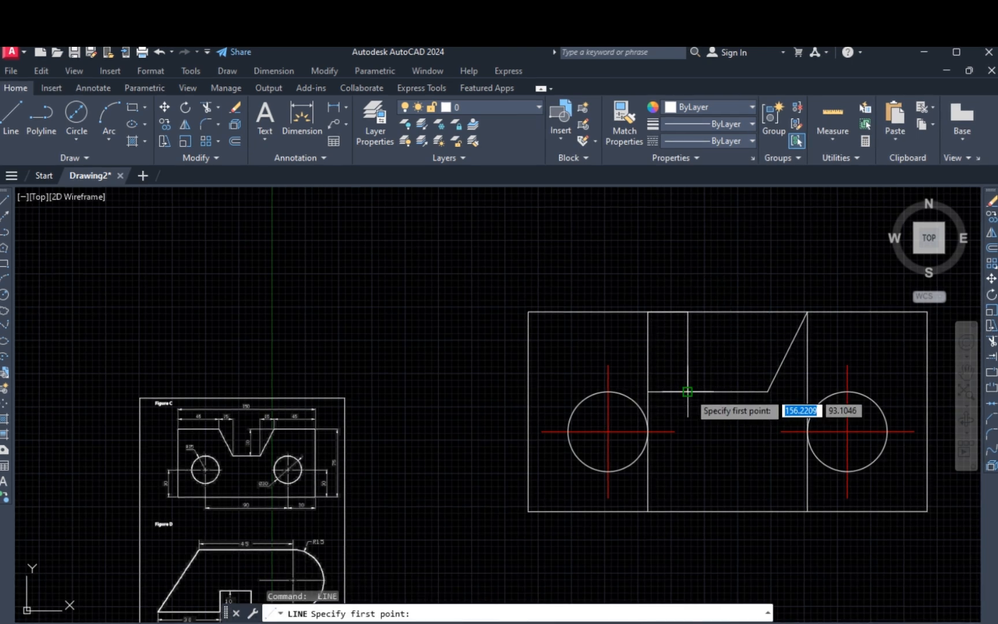
left_click(688, 392)
left_click(648, 312)
key("Escape")
Step: Erase the helper lines at the notch's left side and the full-height left offset line
left_click(686, 346)
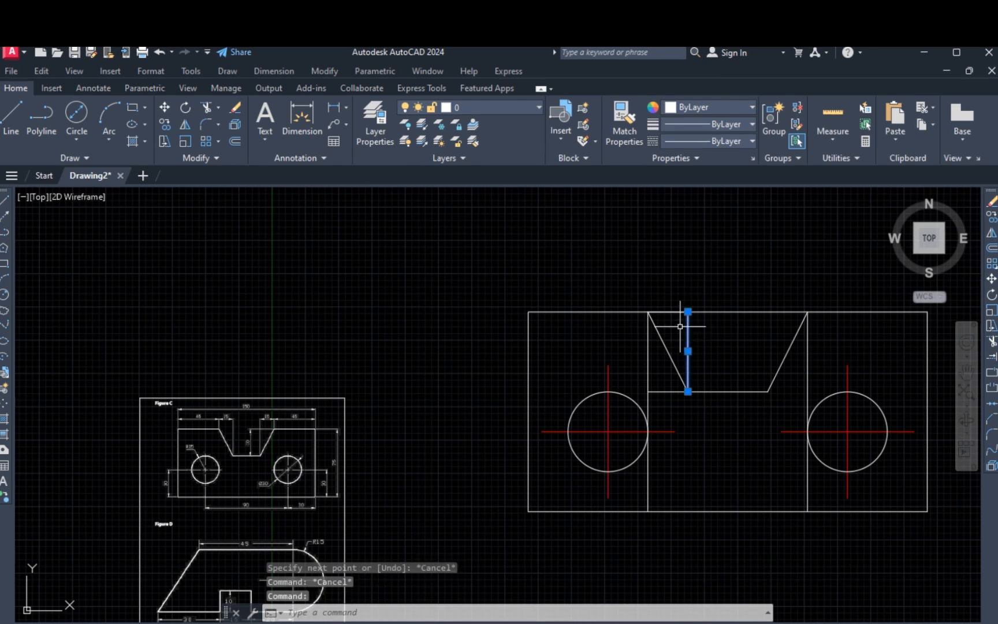
type("E")
key("Return")
left_click(670, 312)
key("Escape")
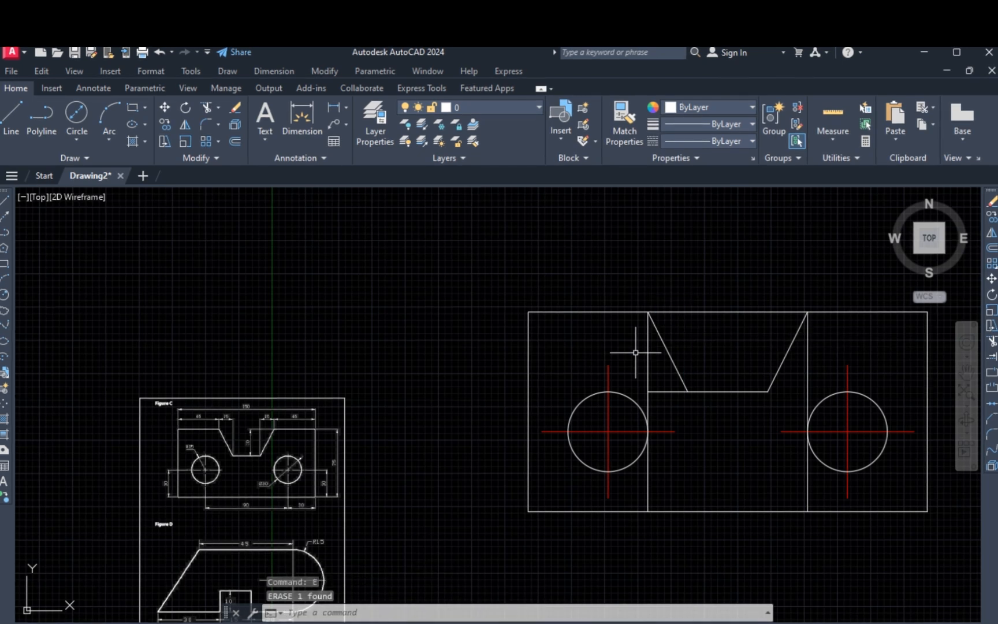
left_click(647, 358)
type("E")
key("Return")
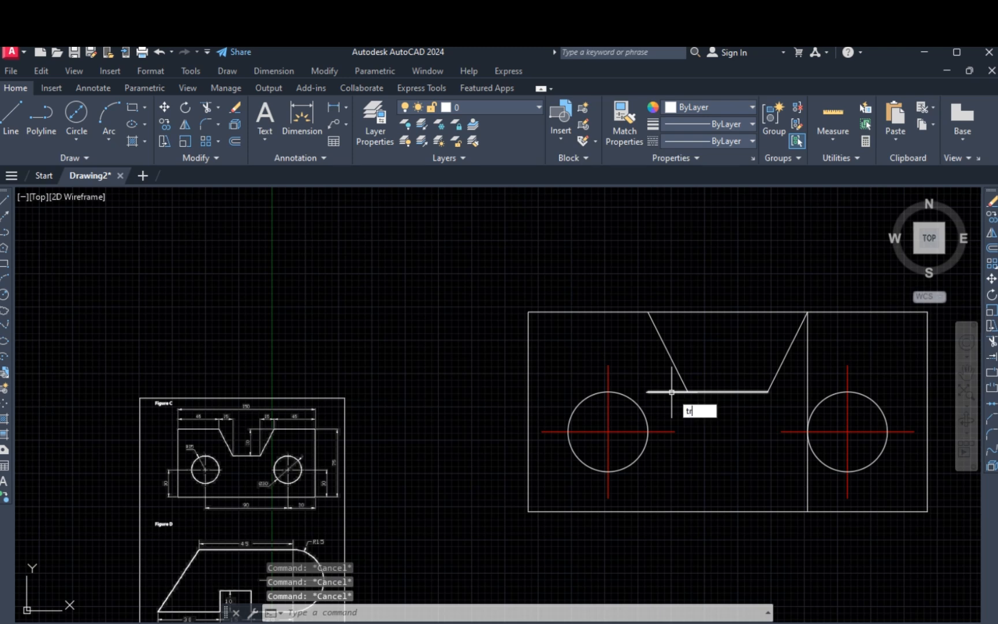
Step: Trim the notch bottom line's overhang at the left and the top edge segment across the notch opening
key("Return")
left_click(669, 391)
mouse_move(791, 379)
left_mouse_down()
mouse_move(735, 289)
mouse_move(723, 345)
left_mouse_up()
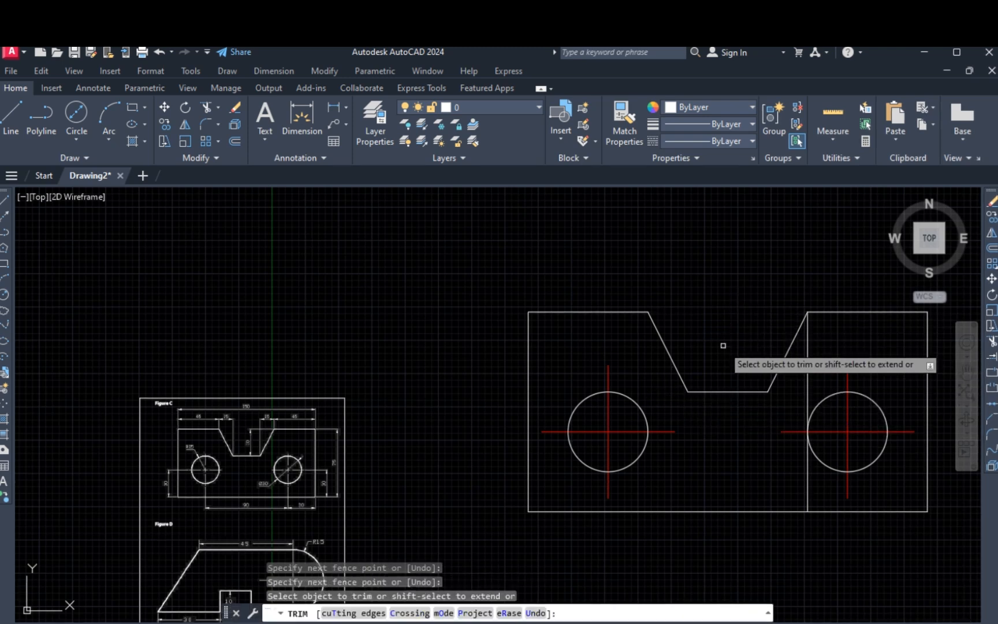
key("Escape")
Step: Erase the full-height vertical offset line touching the right circle
left_click(821, 351)
left_click(797, 379)
type("E")
key("Return")
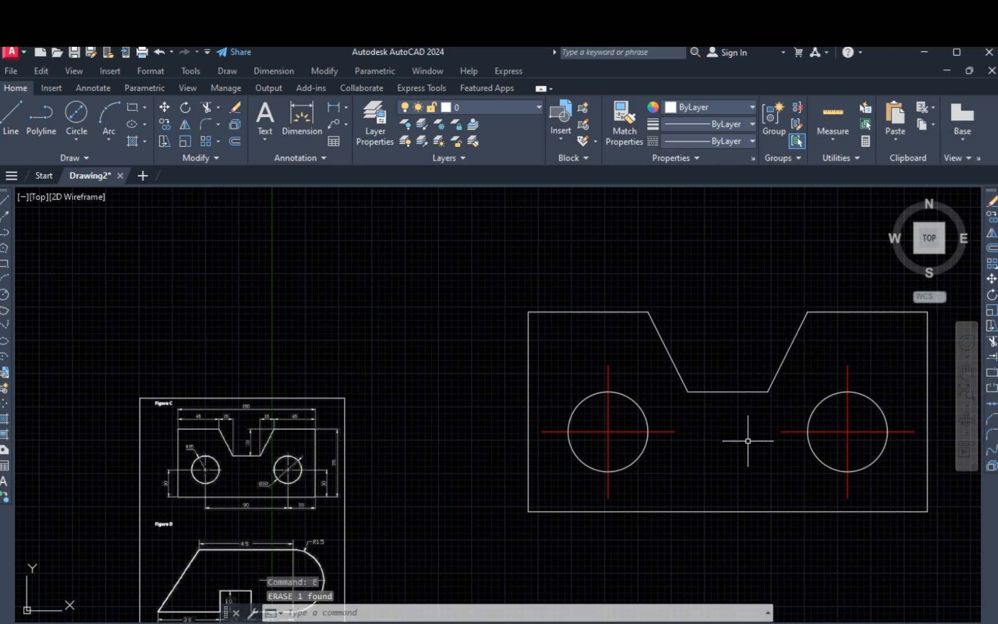
Step: Add a linear dimension for the plate's full width, placed just below the bottom edge
scroll(273, 460, "up", 4)
scroll(231, 404, "down", 5)
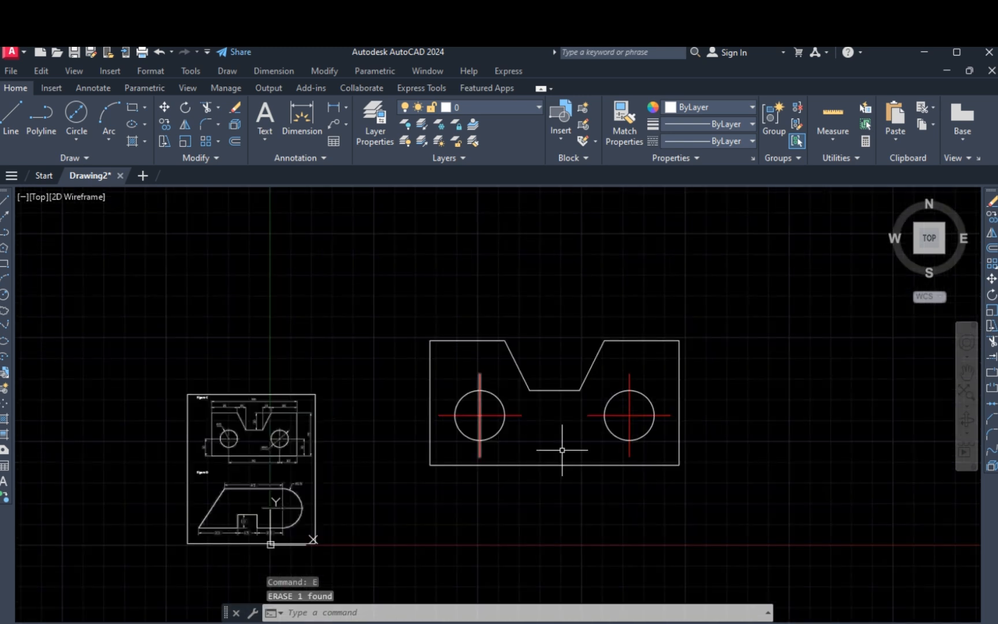
scroll(642, 454, "up", 3)
middle_click_drag(581, 452, 634, 454)
left_click(274, 70)
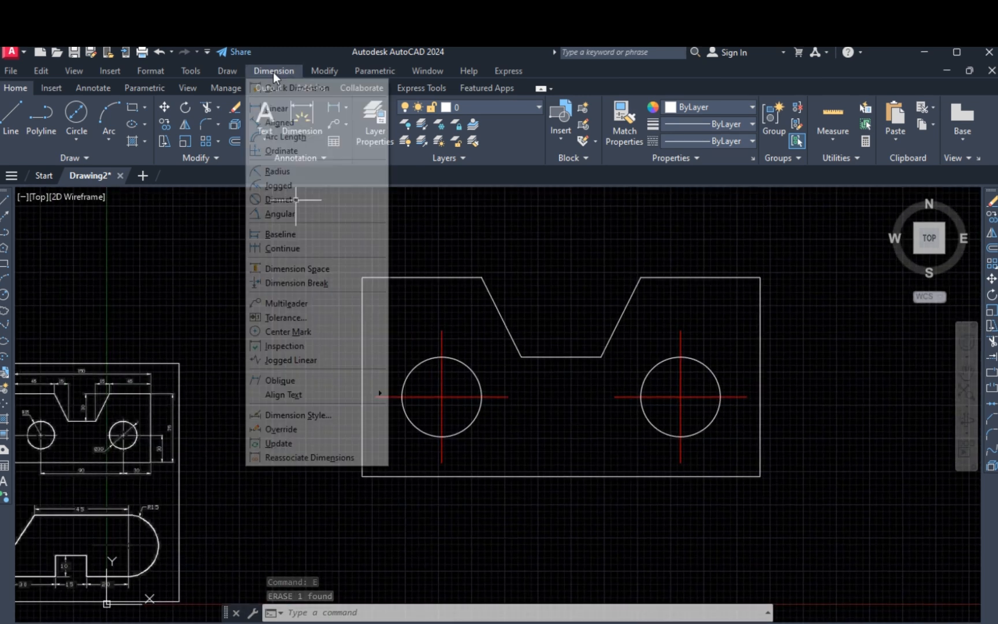
left_click(290, 108)
left_click(362, 476)
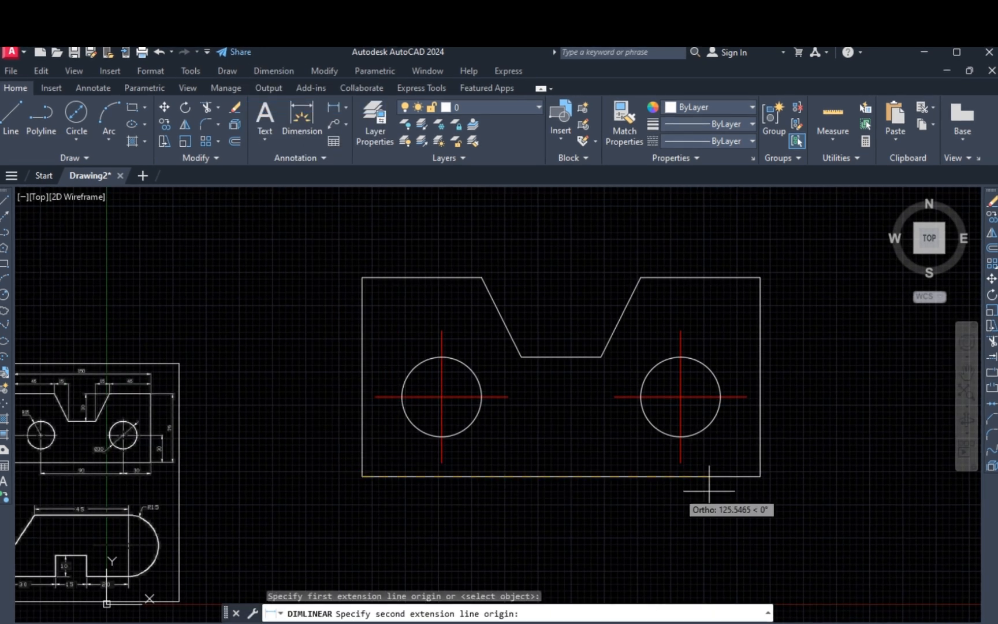
left_click(760, 476)
left_click(763, 495)
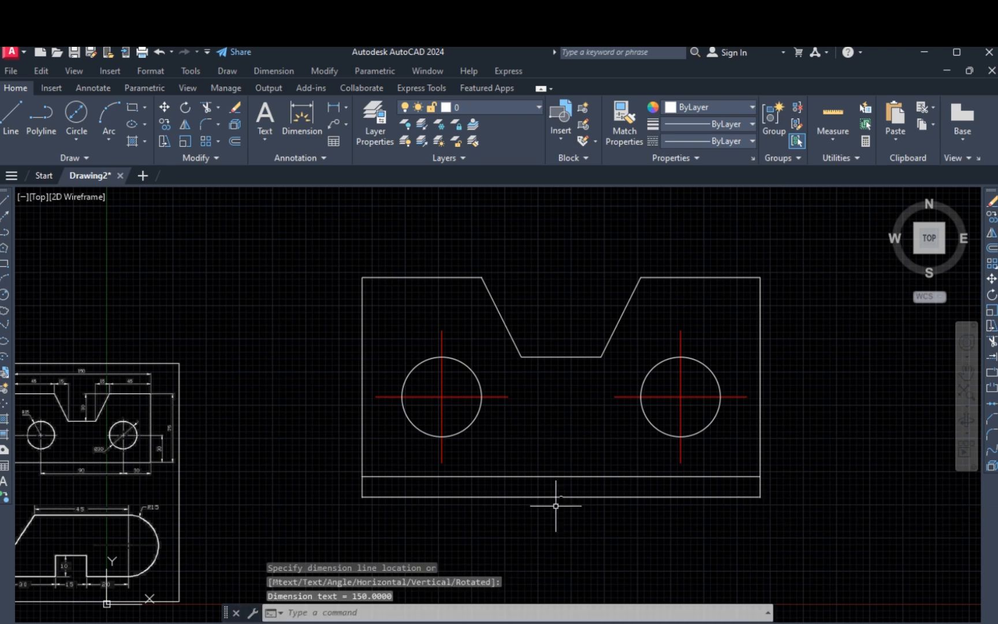
Step: Modify the Standard dimension style so extension lines extend 1.5 beyond the dimension lines and start with an offset from origin of 3
scroll(578, 497, "up", 8)
scroll(532, 451, "down", 8)
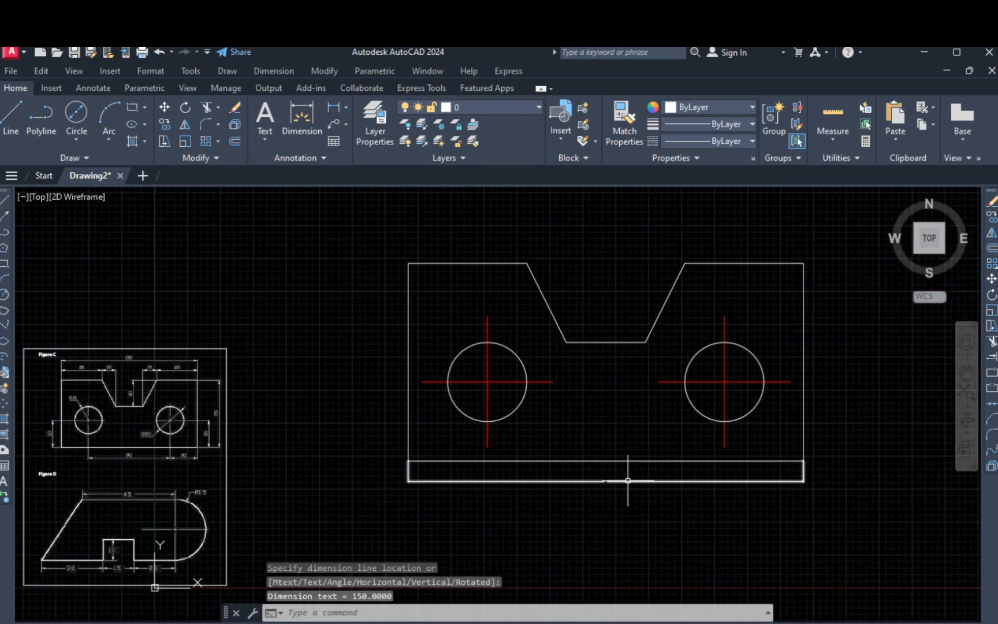
type("d")
key("Return")
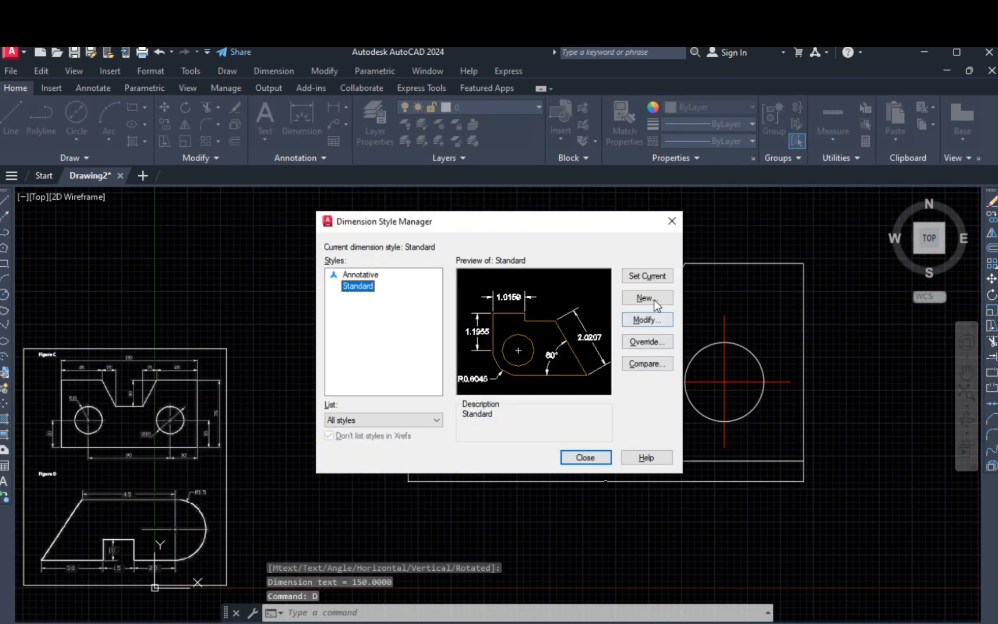
left_click(647, 320)
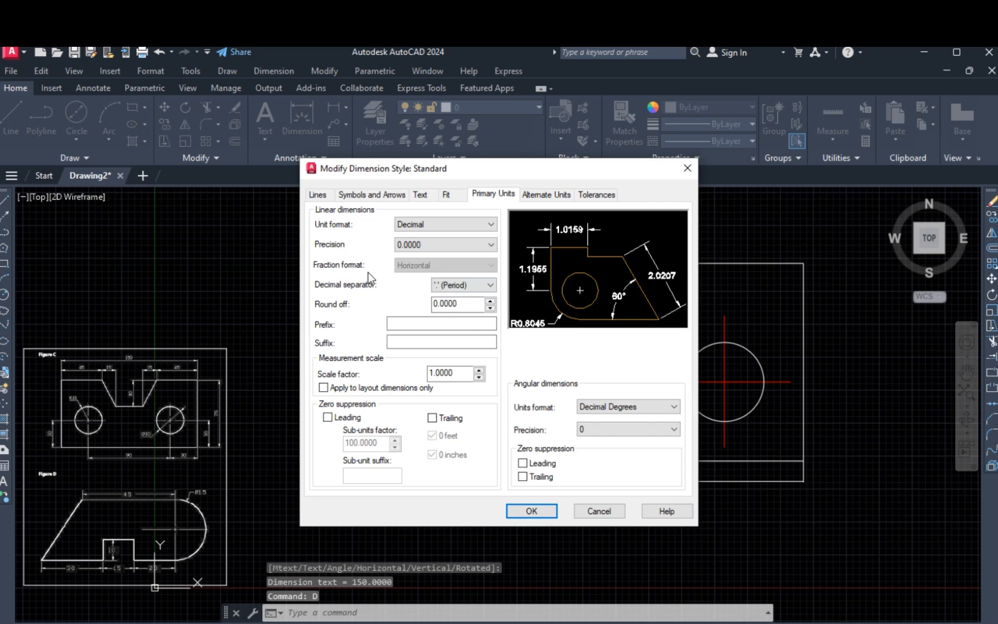
left_click(314, 196)
left_click_drag(658, 365, 557, 350)
type("1")
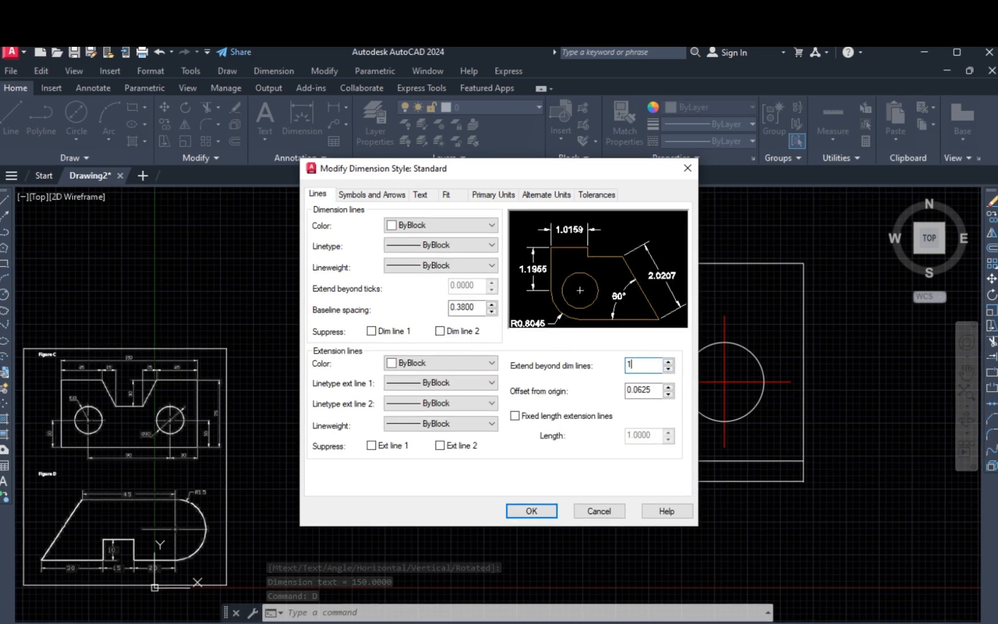
type(".5")
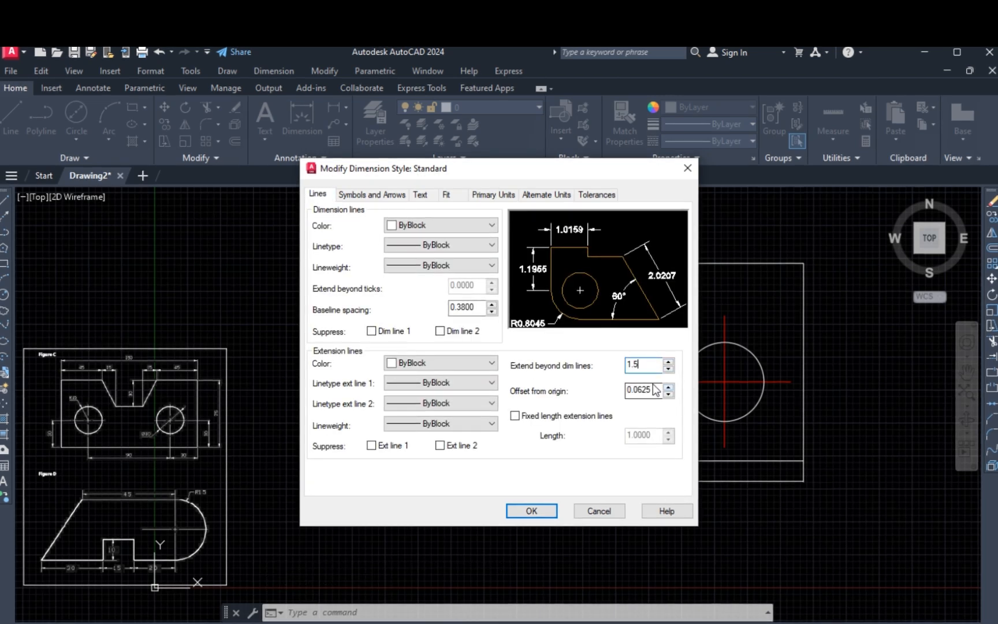
key("Tab")
key("Return")
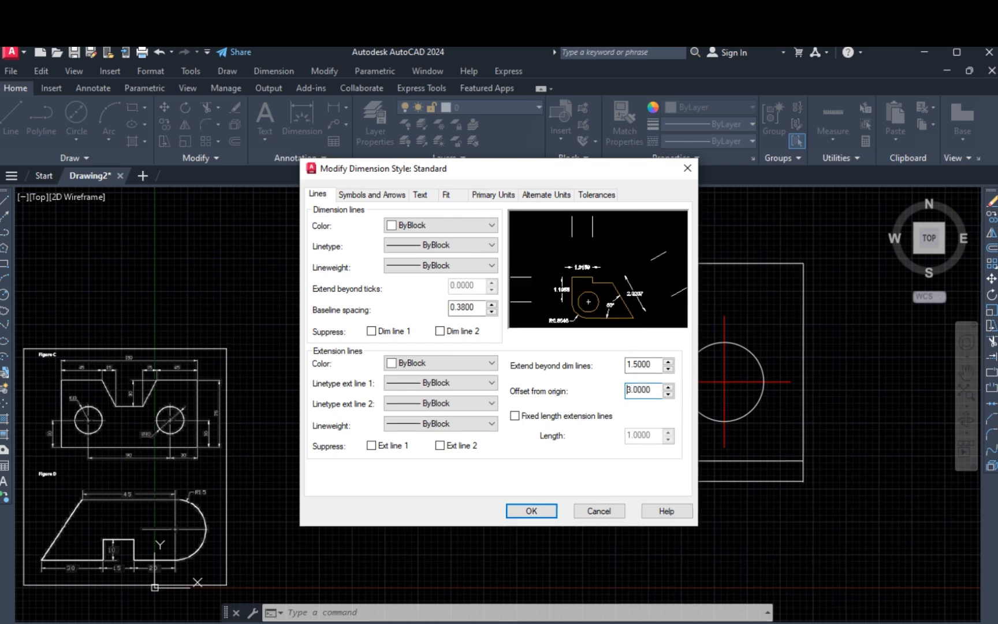
Step: Set the style's dimension line color to Red and its extension line color to Color 9
left_click(439, 225)
left_click(427, 263)
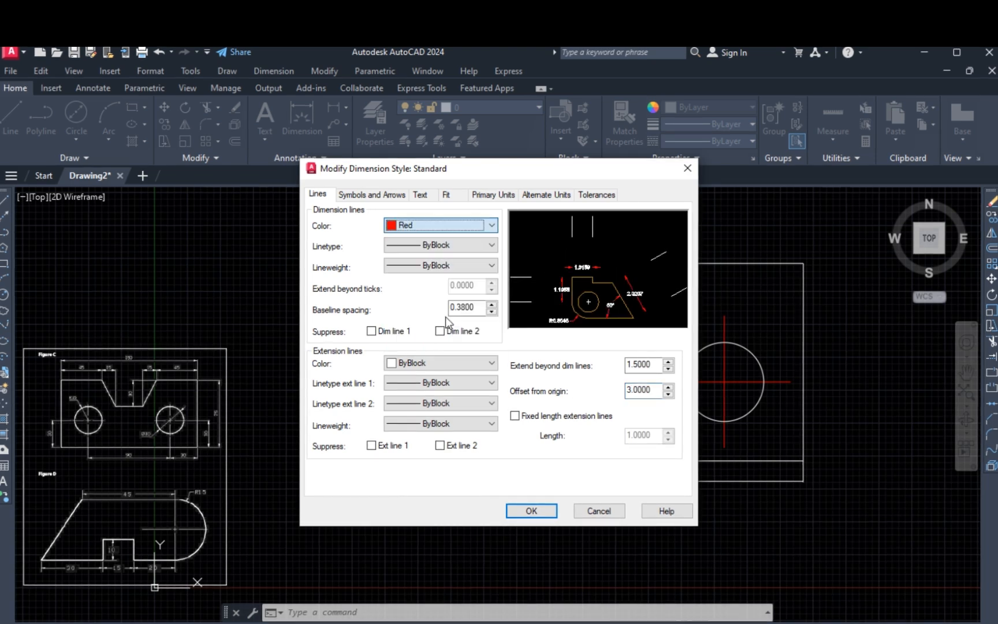
left_click(442, 362)
left_click(404, 483)
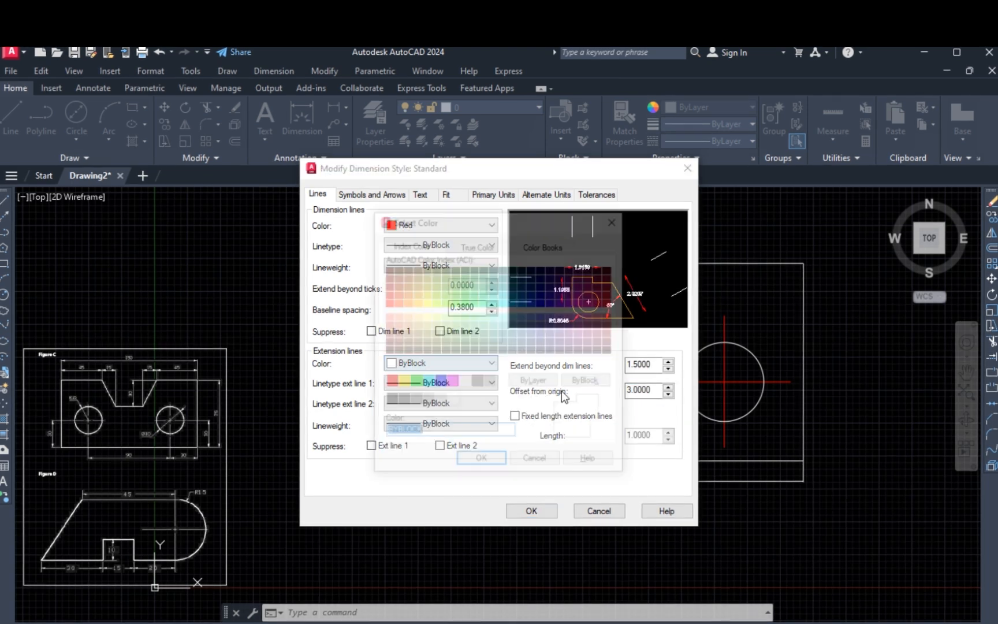
left_click(489, 382)
left_click(481, 462)
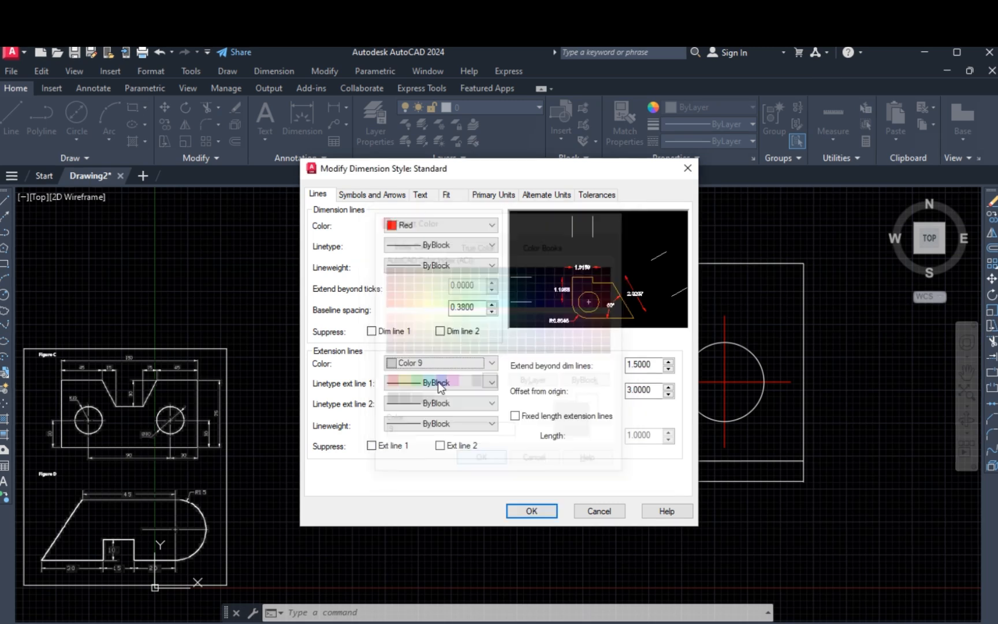
Step: Set the dimension style's arrow size to 1.5 and its text height to 3
left_click(372, 194)
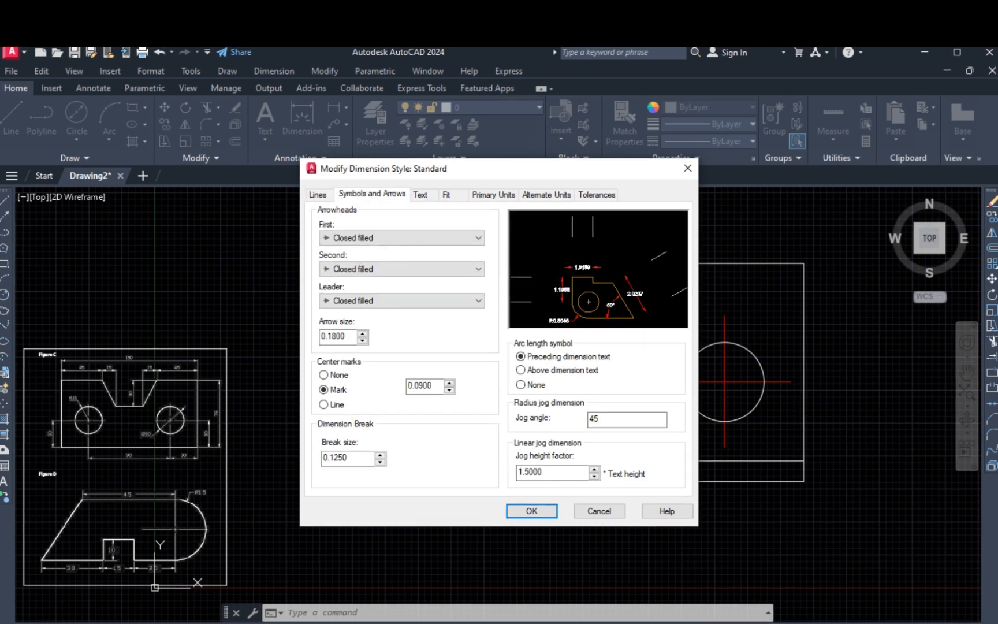
type("1.5")
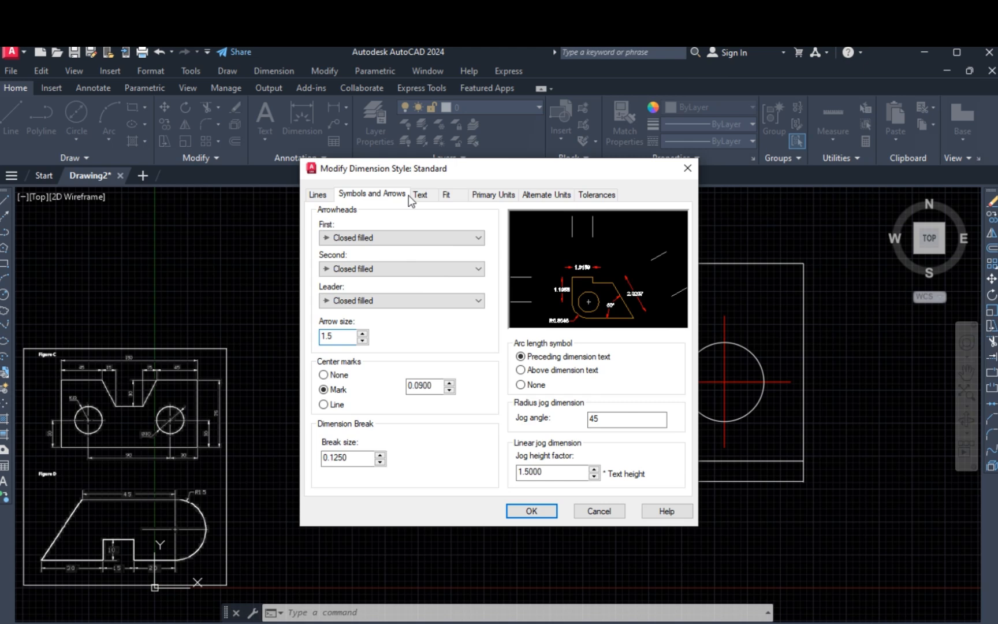
left_click(420, 195)
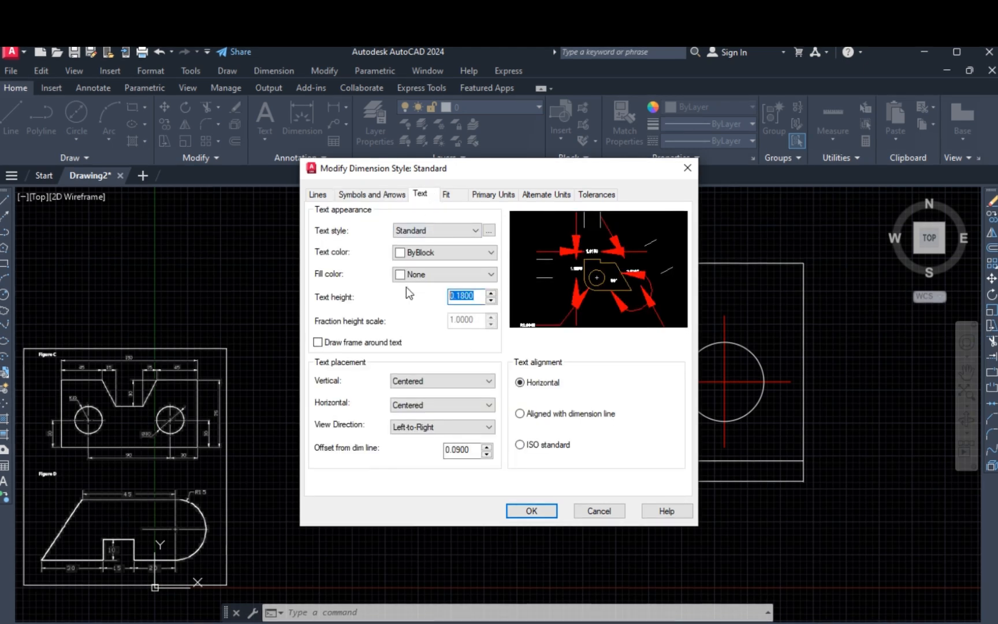
type("3")
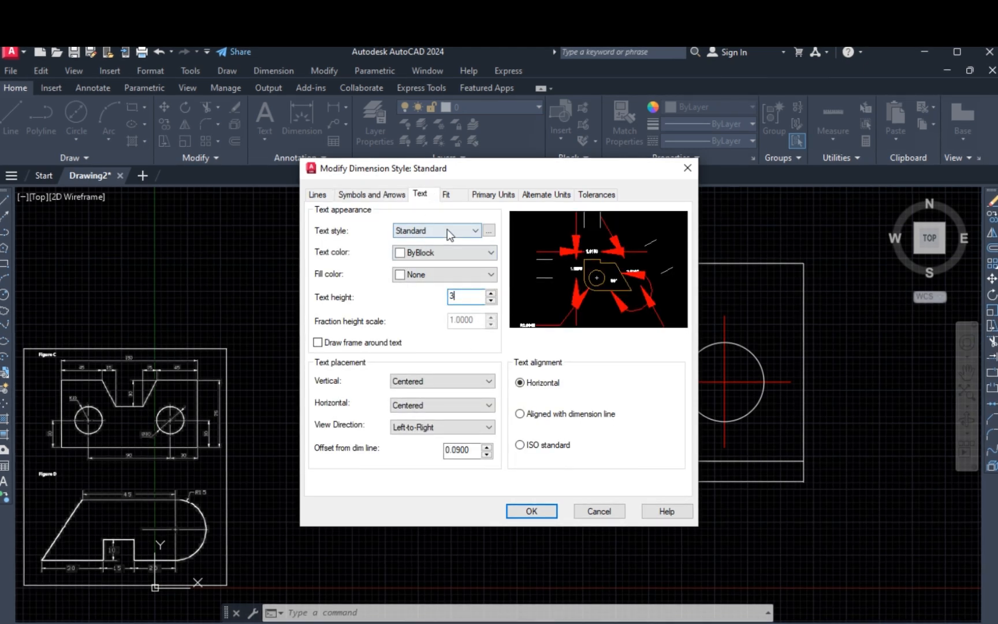
Step: Set the linear dimension precision to 0.00 with leading and trailing zeros suppressed, and apply the modified Standard style
left_click(512, 195)
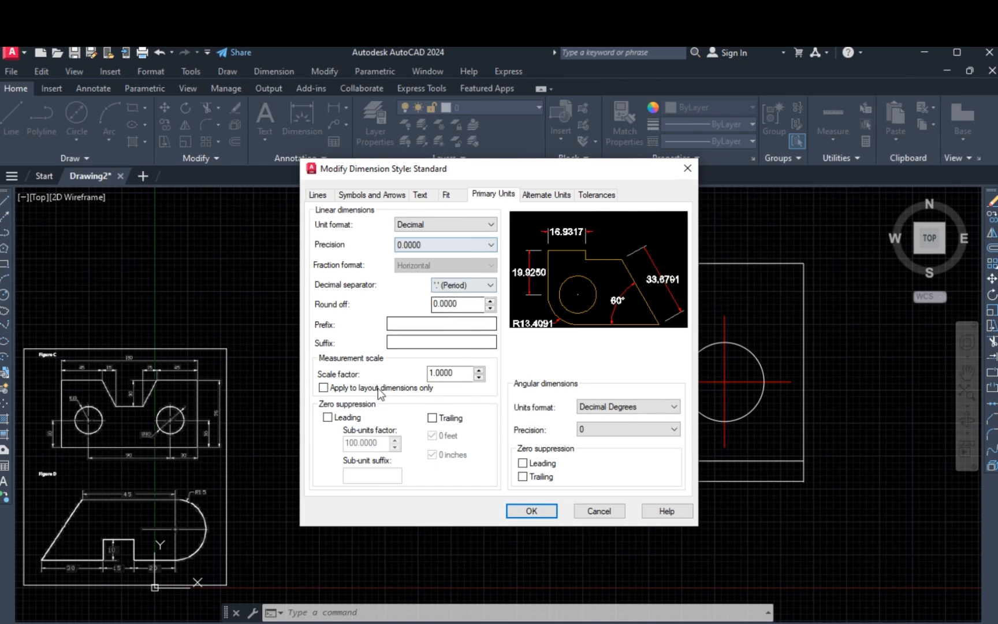
left_click(432, 244)
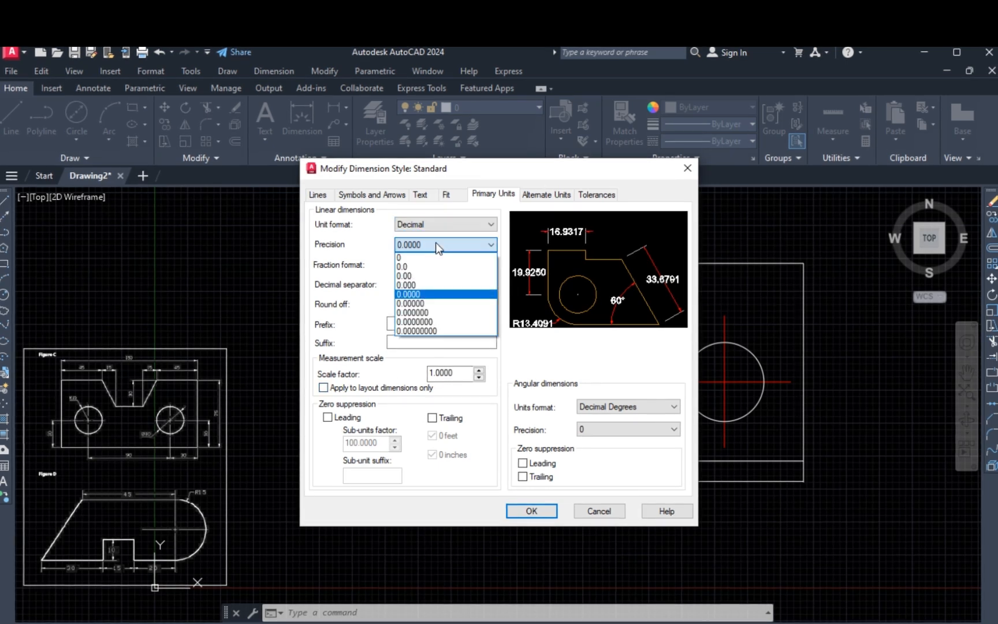
left_click(430, 276)
left_click(328, 417)
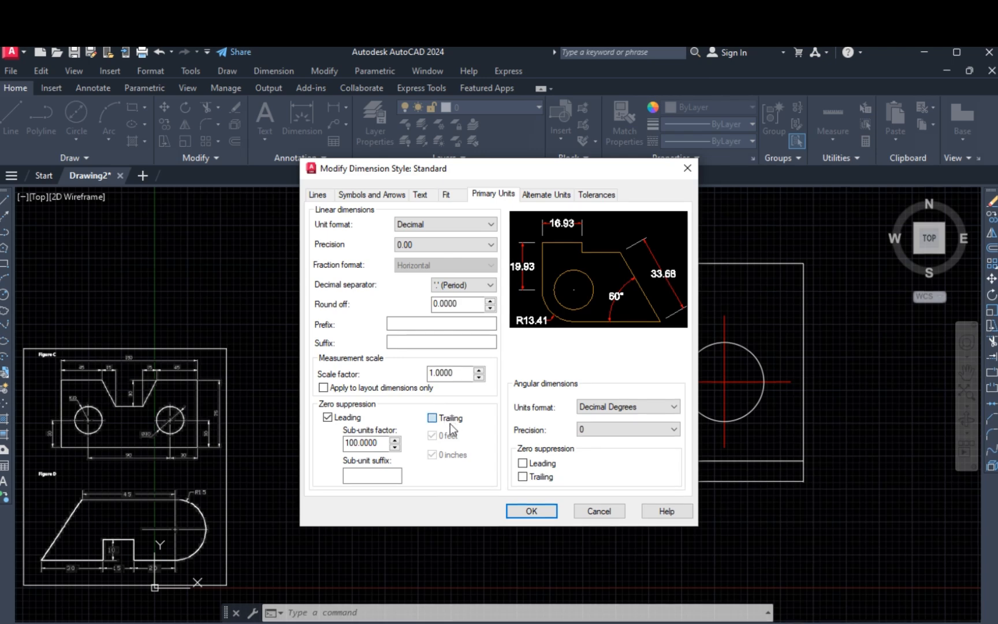
left_click(531, 509)
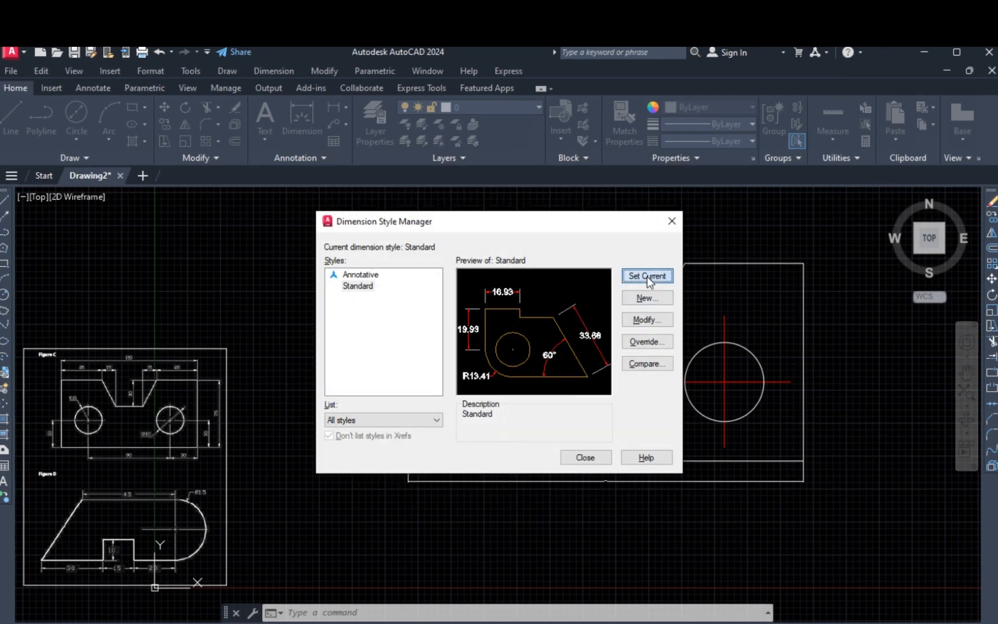
left_click(585, 457)
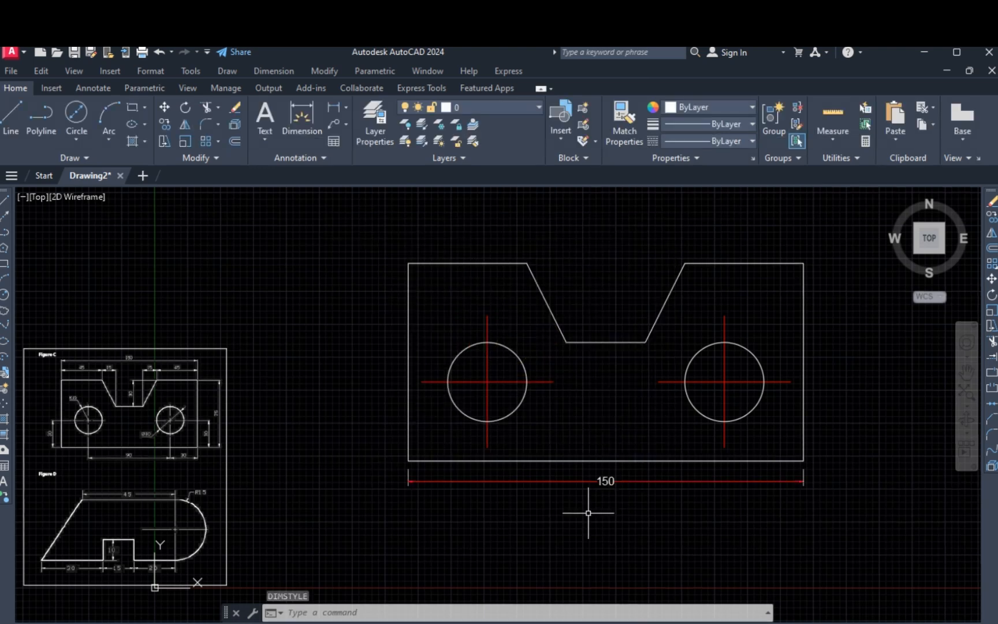
scroll(587, 512, "up", 2)
scroll(764, 390, "down", 4)
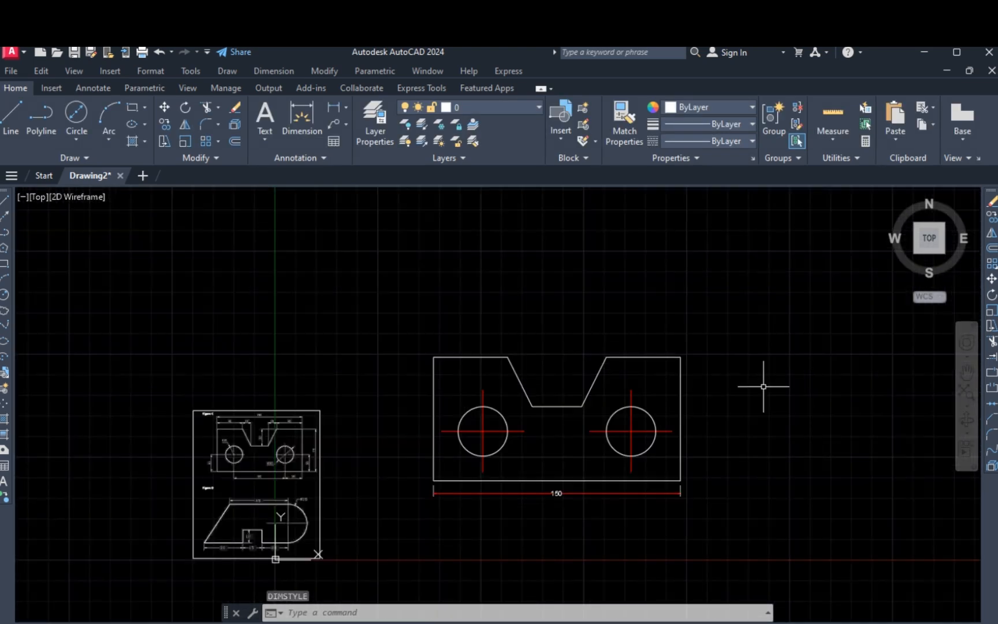
scroll(606, 530, "up", 2)
left_click(475, 562)
left_click(410, 527)
key("Escape")
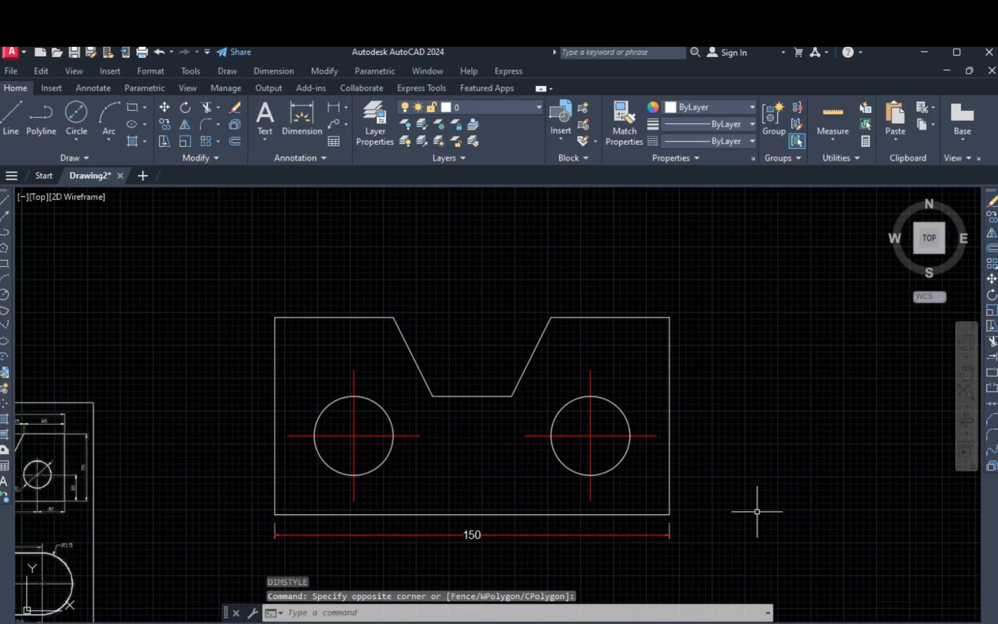
left_click(615, 386)
key("Escape")
key("Escape")
Step: Add a linear dimension for the plate's full height by selecting its right edge, placed just outside that edge
left_click(272, 70)
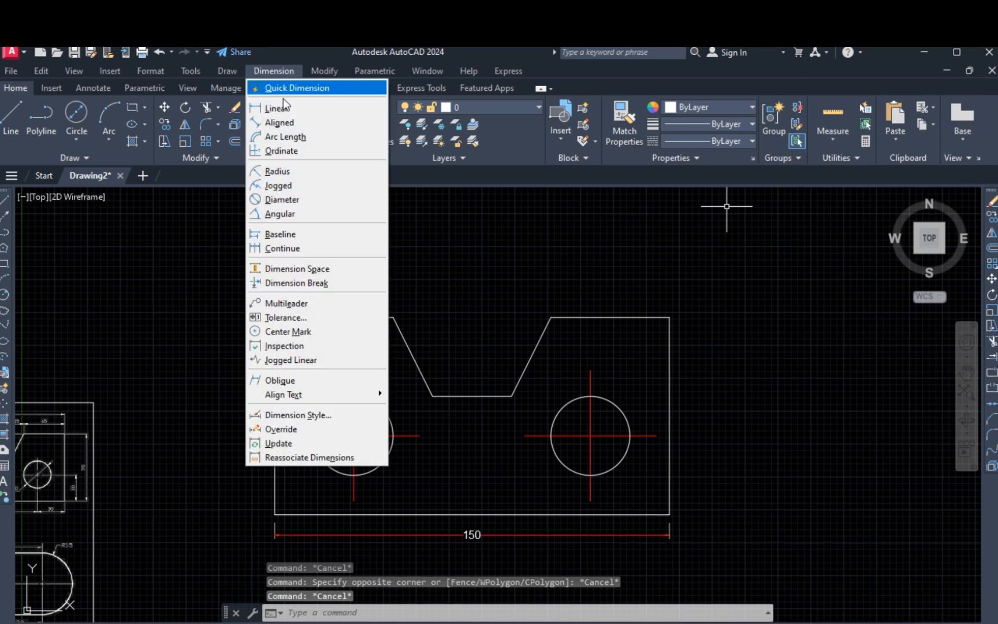
left_click(284, 109)
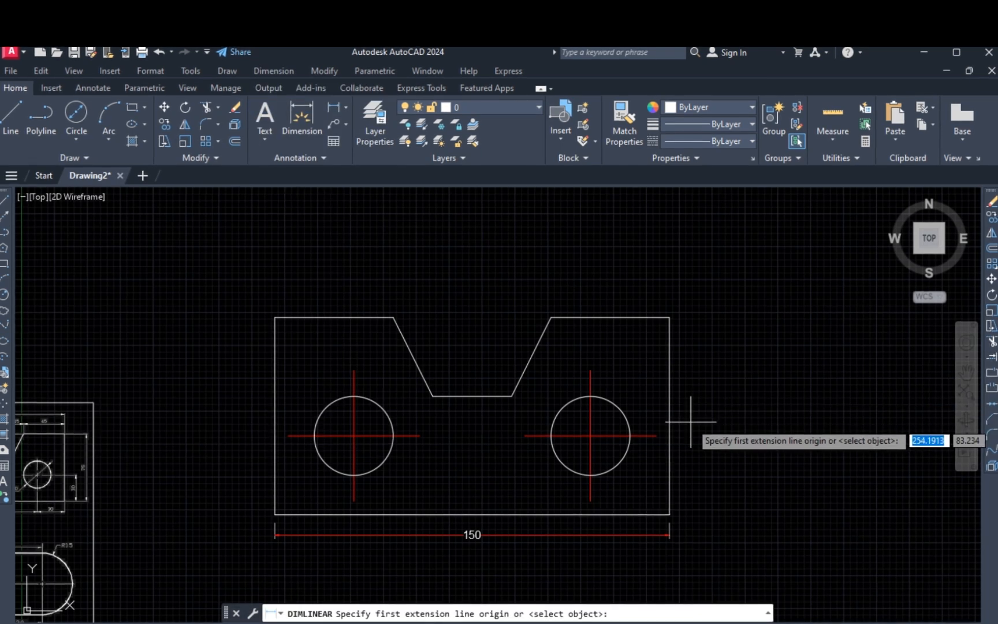
key("Return")
left_click(670, 419)
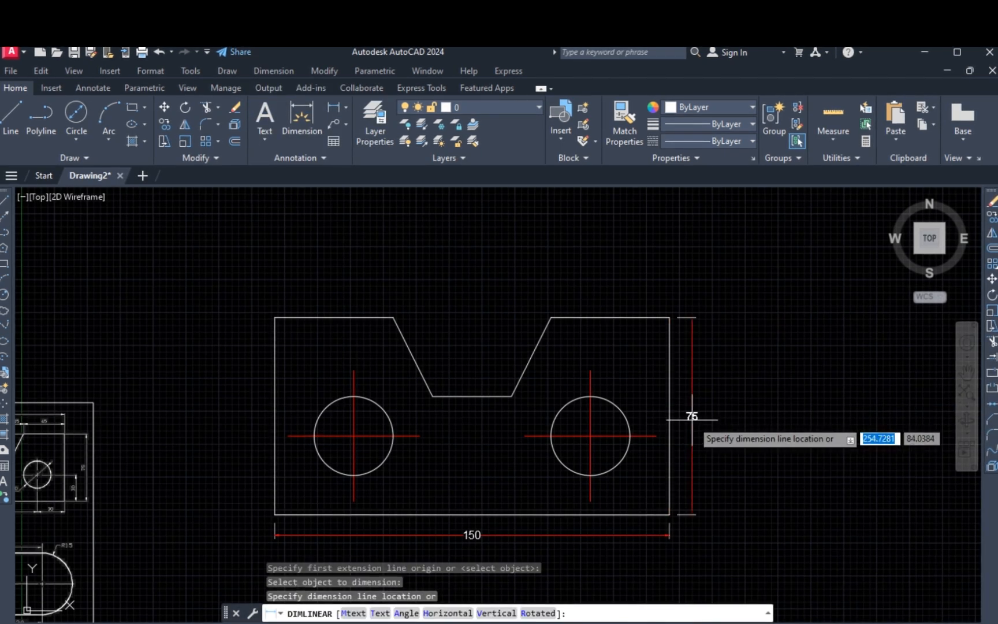
left_click(692, 416)
Step: Add linear dimensions above the right and left top edge segments, with both dimension lines at the same height
key("Return")
key("Return")
left_click(621, 317)
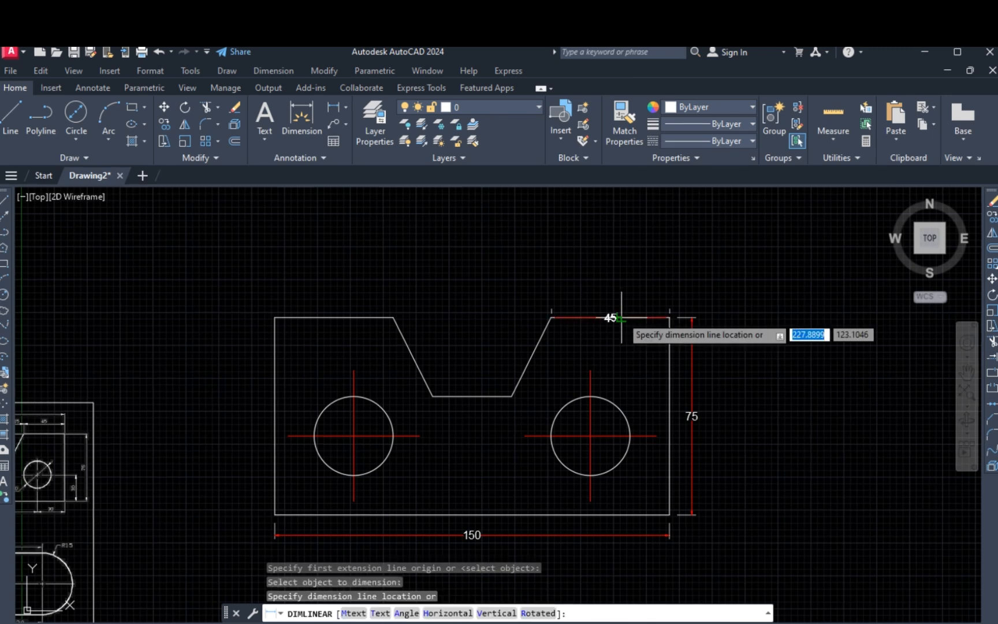
left_click(609, 297)
key("Return")
key("Return")
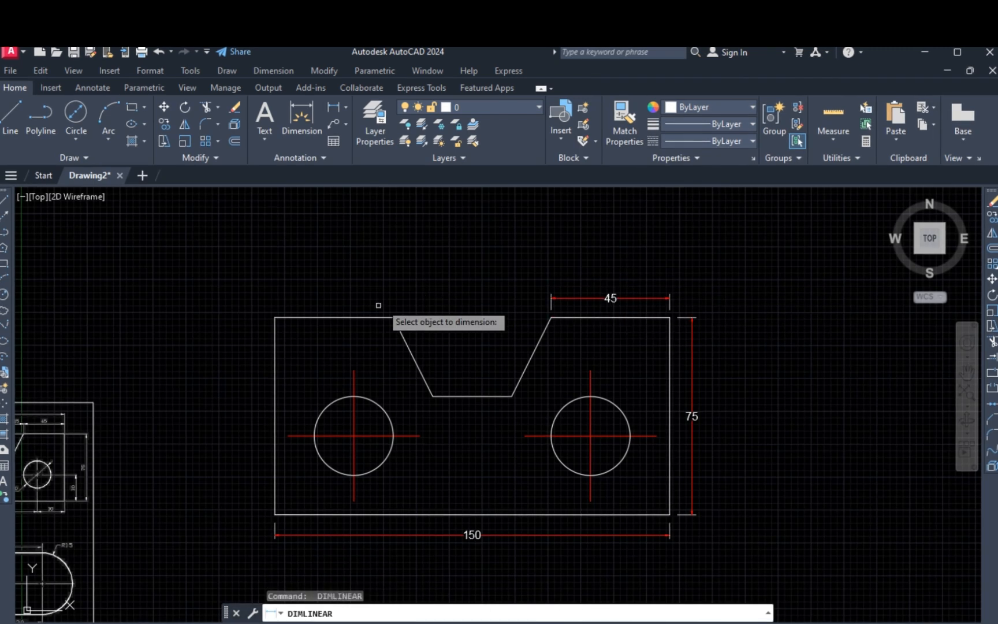
left_click(363, 316)
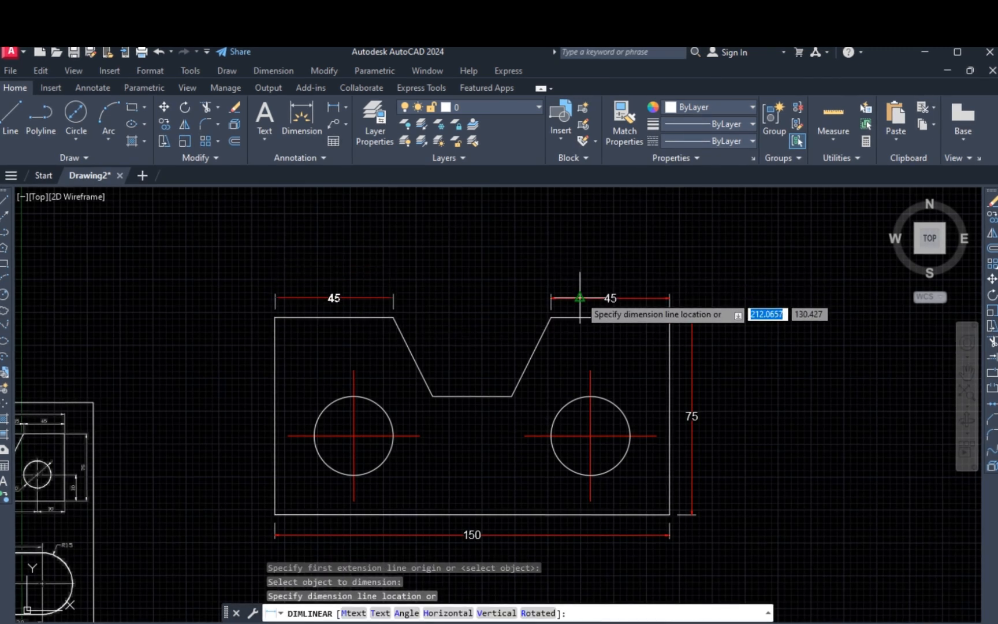
left_click(584, 297)
key("Escape")
key("Escape")
key("Escape")
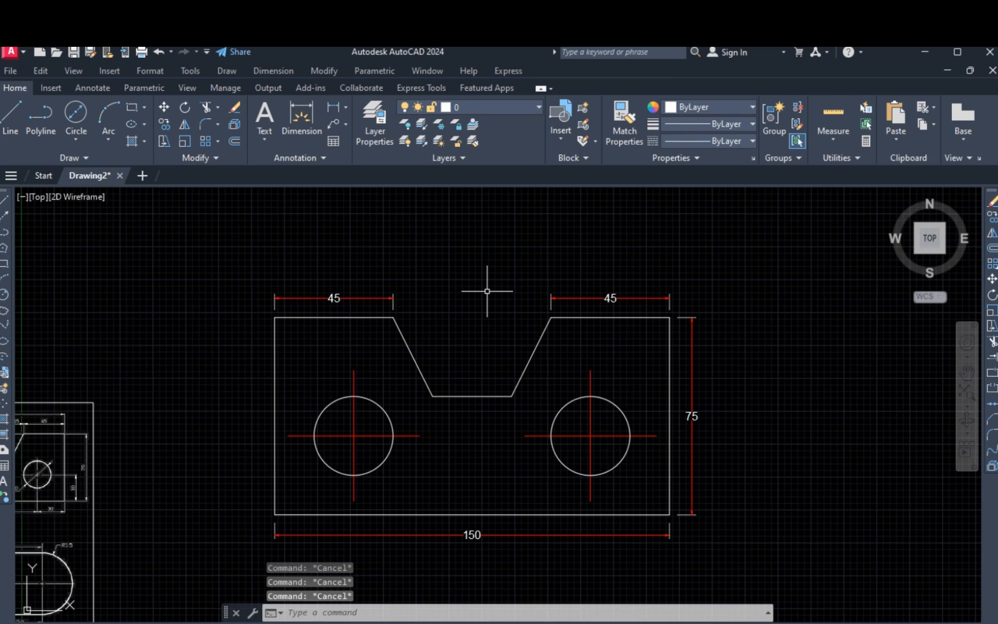
Step: Dimension the horizontal width of the notch's right sloping side, in line with the dimension above the right top edge
type("dli")
key("Return")
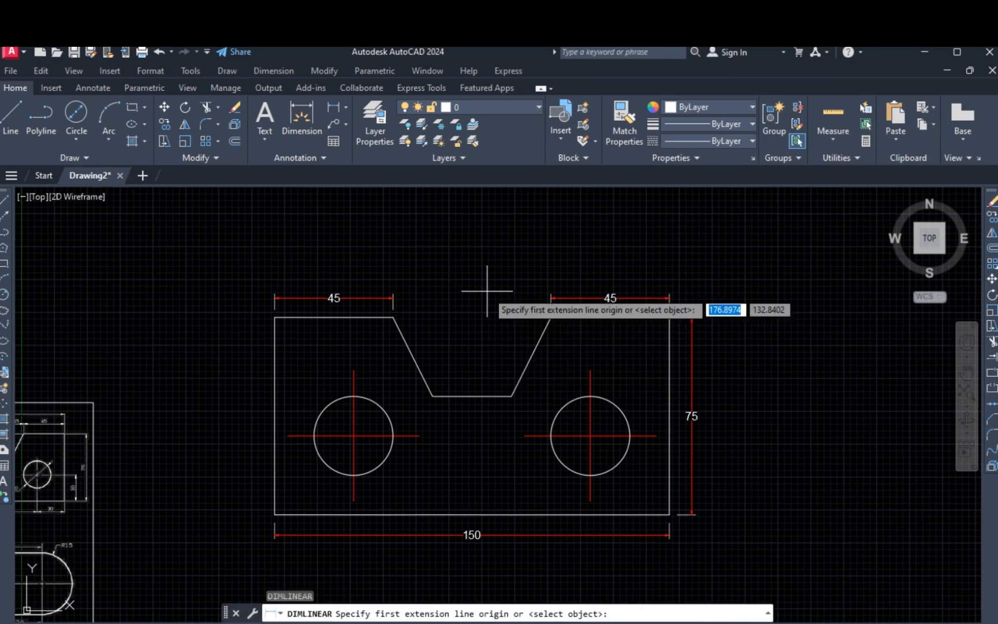
left_click(551, 316)
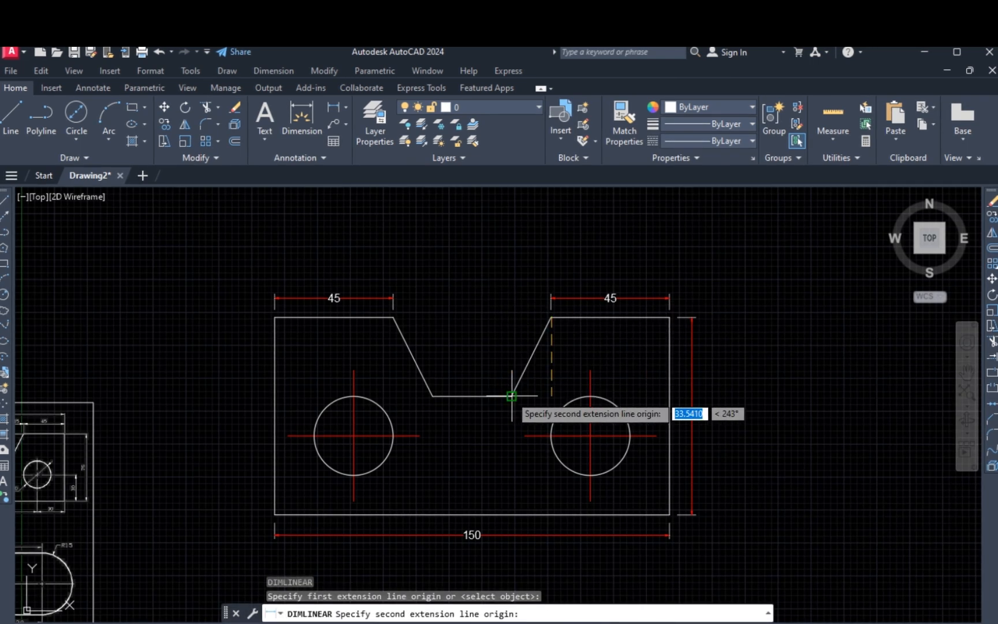
left_click(512, 396)
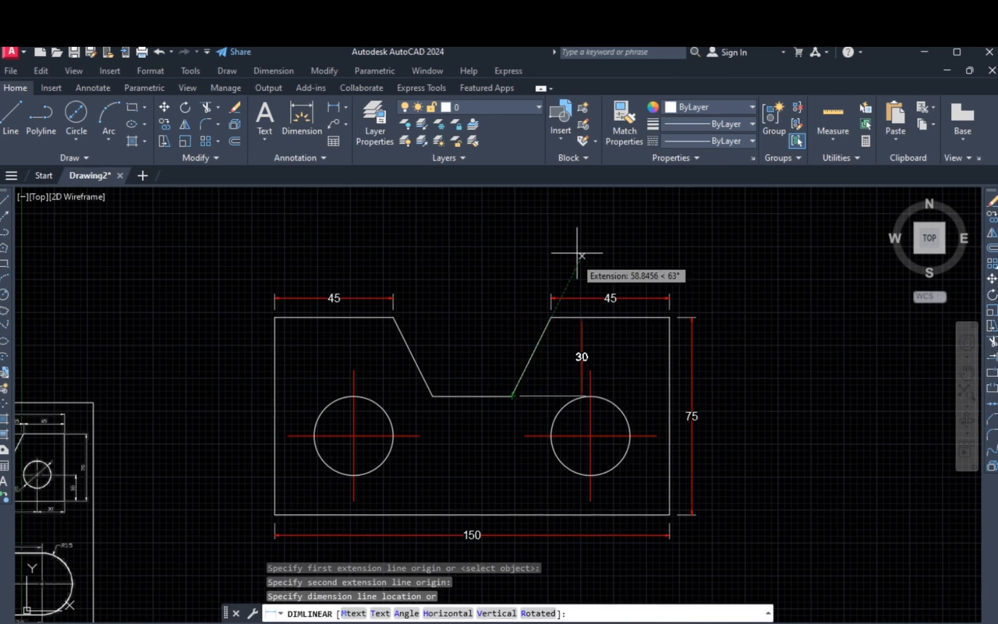
left_click(578, 297)
Step: Dimension the notch's vertical depth from the right top corner to the notch floor, placed inside the notch
key("Return")
left_click(551, 317)
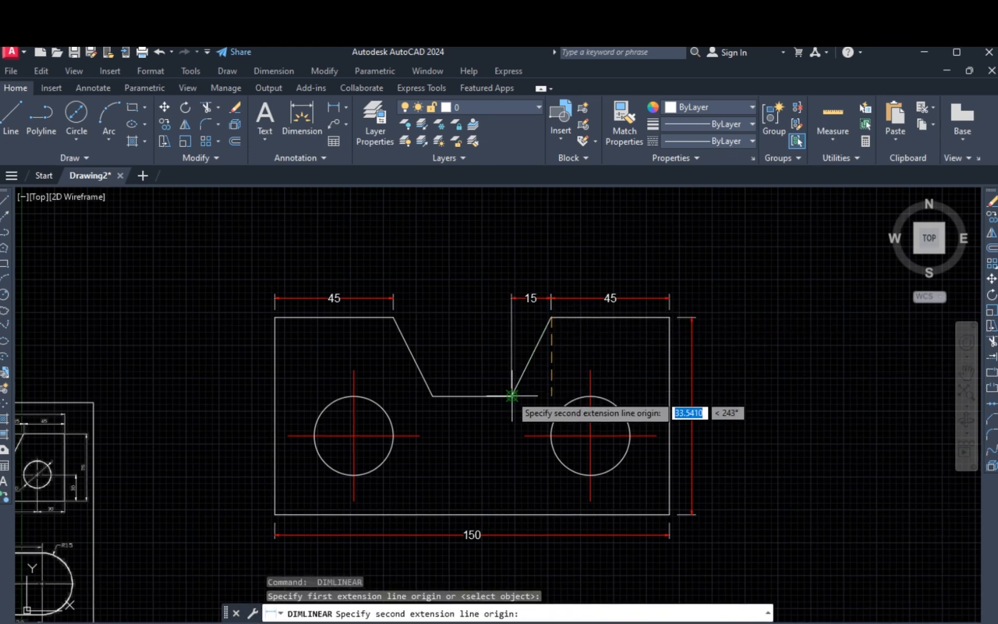
left_click(511, 397)
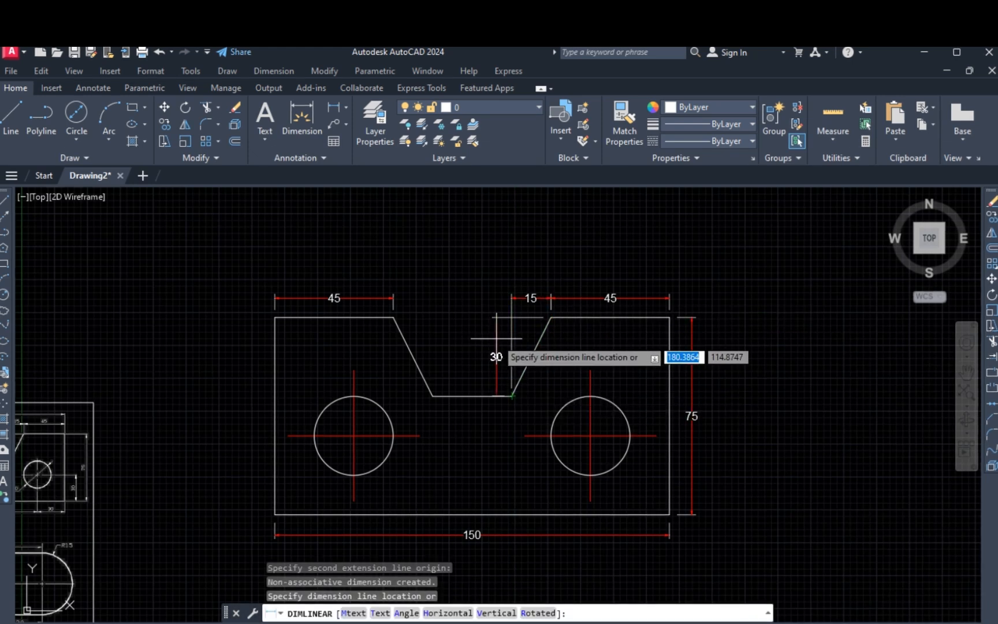
left_click(496, 338)
Step: Move the plate's full-height dimension about 8 units farther out from the right edge
scroll(603, 321, "down", 2)
scroll(514, 375, "up", 2)
middle_click_drag(423, 378, 485, 364)
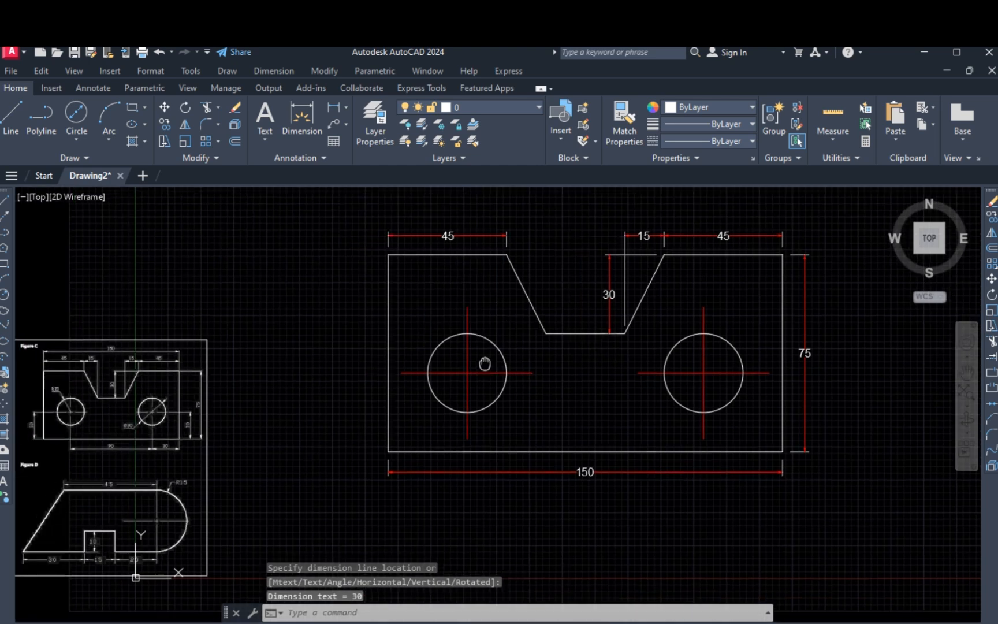
scroll(880, 457, "up", 2)
middle_click_drag(802, 432, 784, 457)
scroll(722, 485, "down", 2)
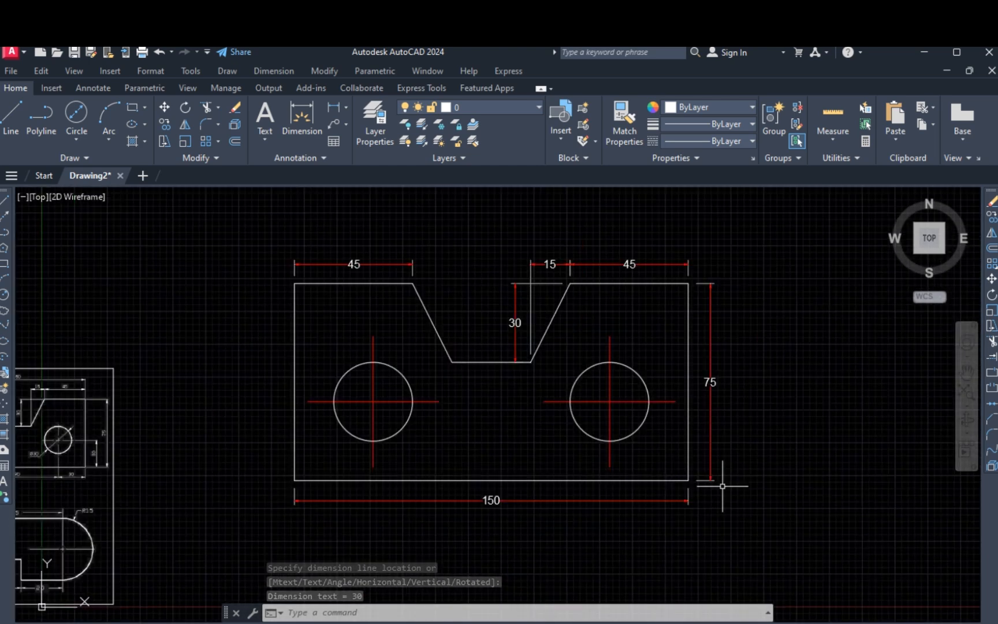
left_click(726, 438)
left_click(704, 450)
left_click(711, 479)
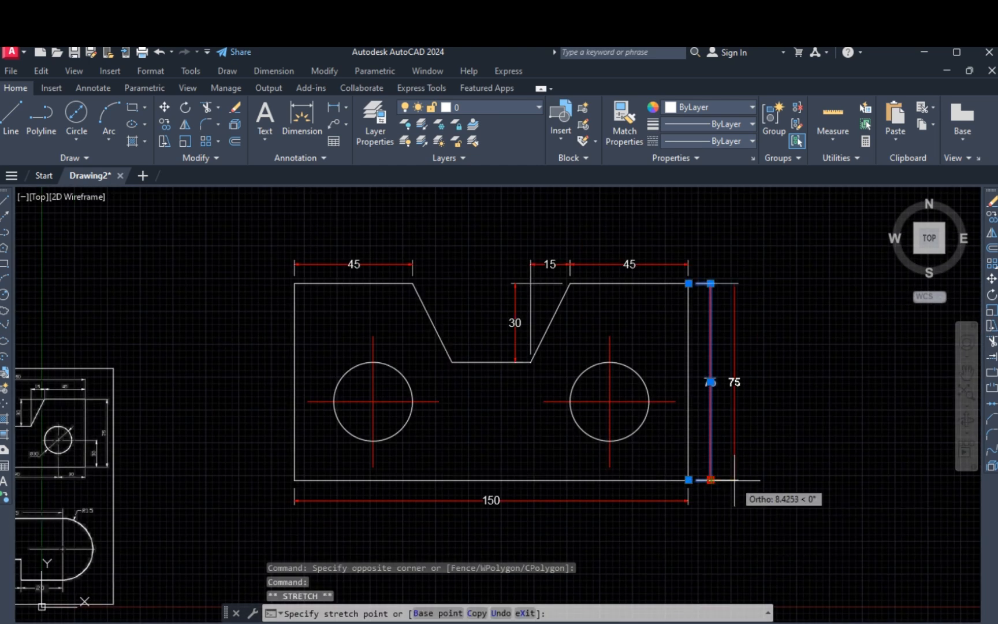
left_click(732, 479)
key("Escape")
key("Escape")
key("Escape")
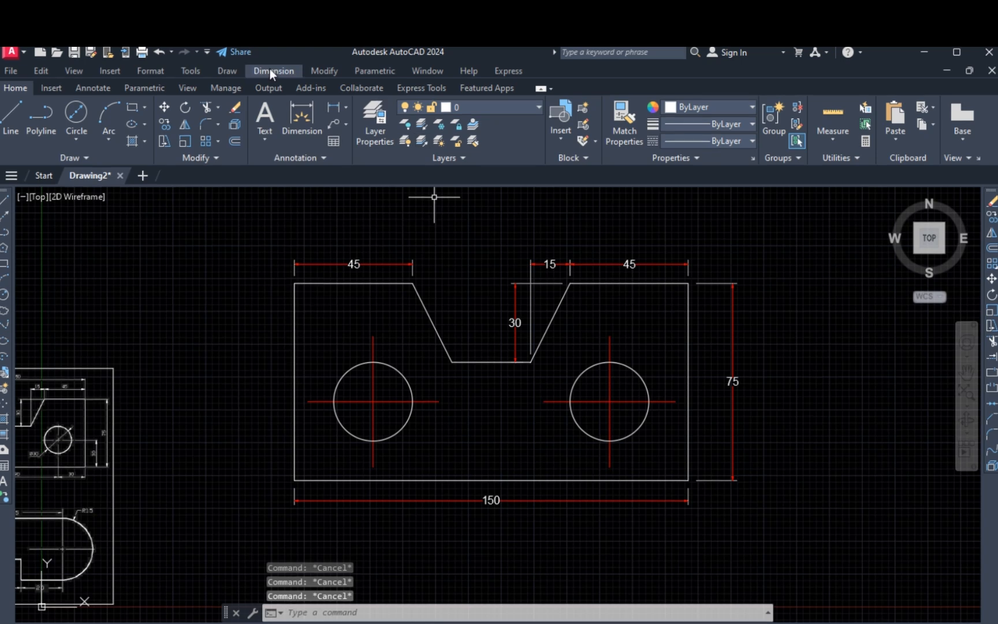
Step: Add a linear dimension from the plate's lower right corner up to the right hole's horizontal centerline, placed inside the full-height dimension
left_click(270, 68)
left_click(279, 105)
left_click(688, 479)
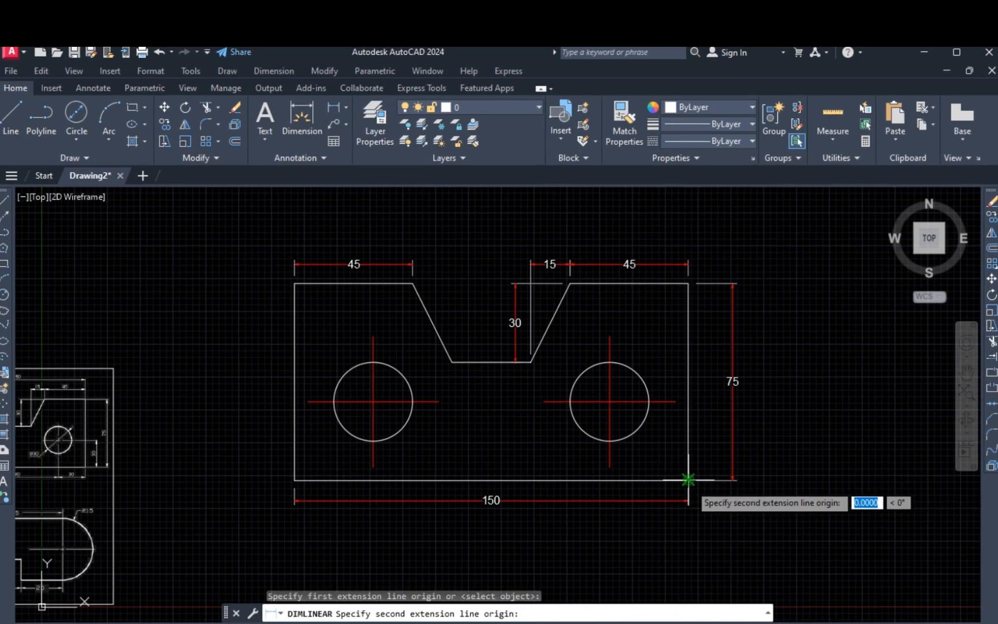
left_click(675, 401)
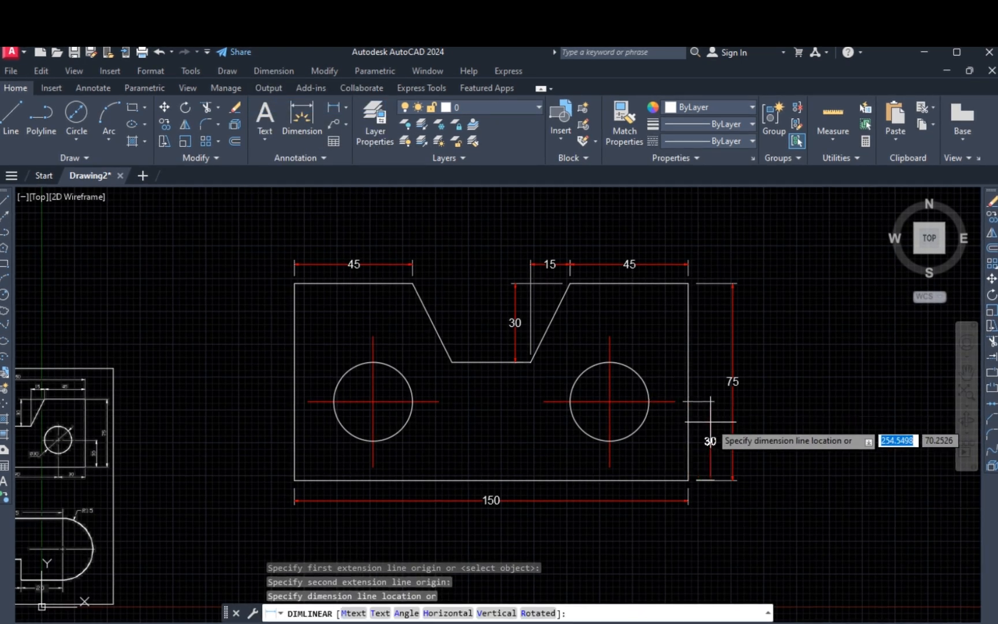
left_click(710, 438)
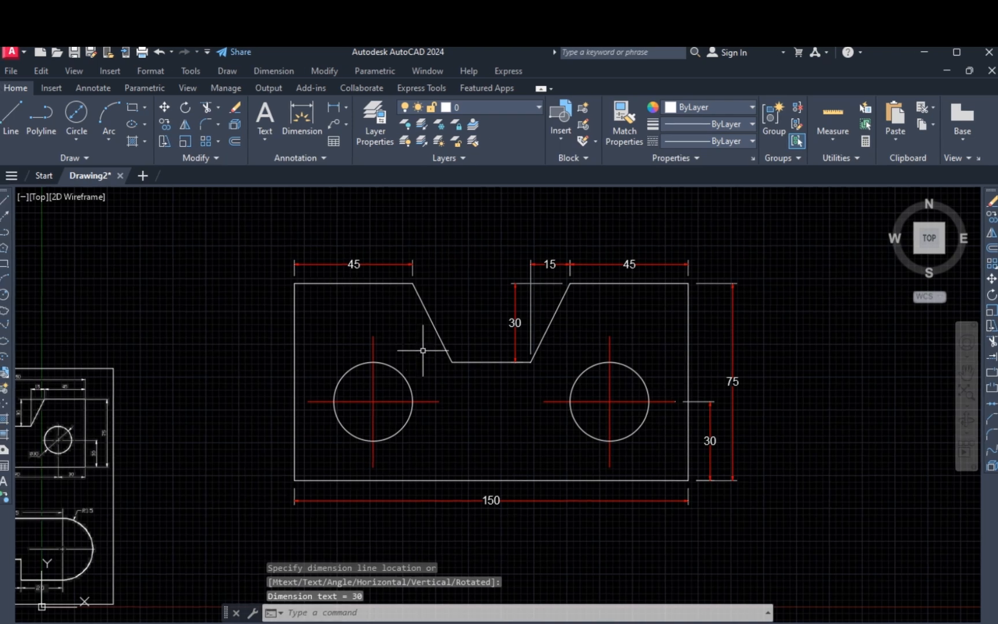
Step: Add a radius dimension to the left hole, with its text outside the circle at the upper left
mouse_move(419, 350)
middle_mouse_down()
mouse_move(803, 356)
mouse_move(803, 319)
middle_mouse_up()
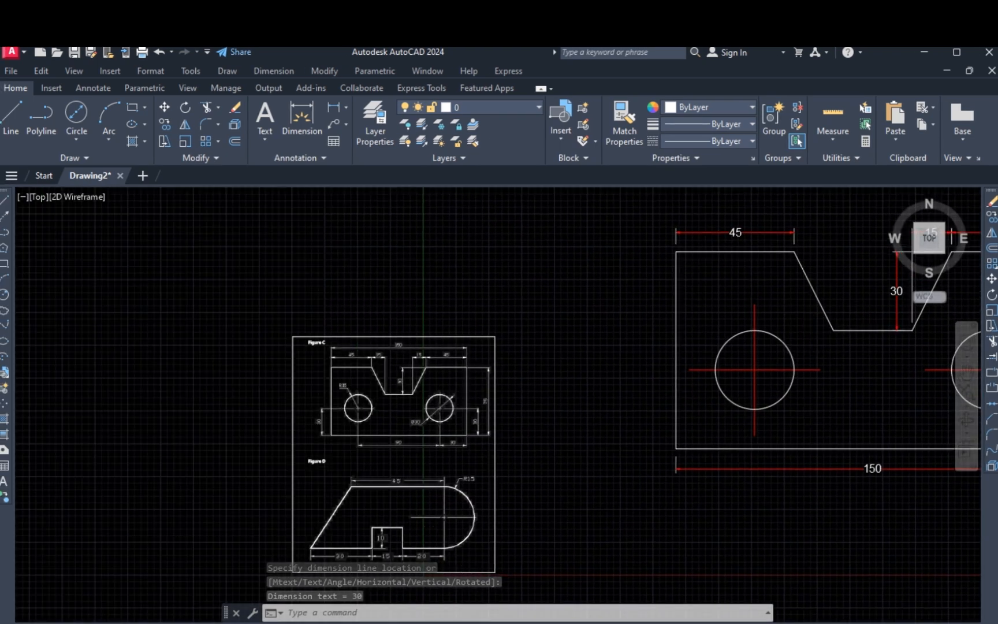
scroll(823, 407, "up", 2)
middle_click_drag(646, 296, 397, 297)
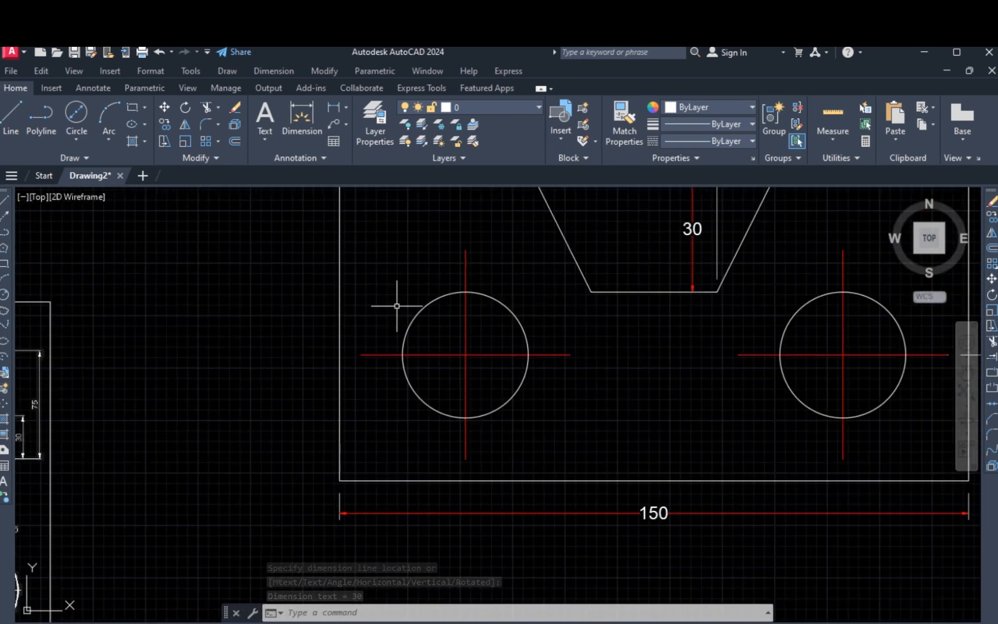
left_click(274, 71)
left_click(297, 168)
left_click(417, 319)
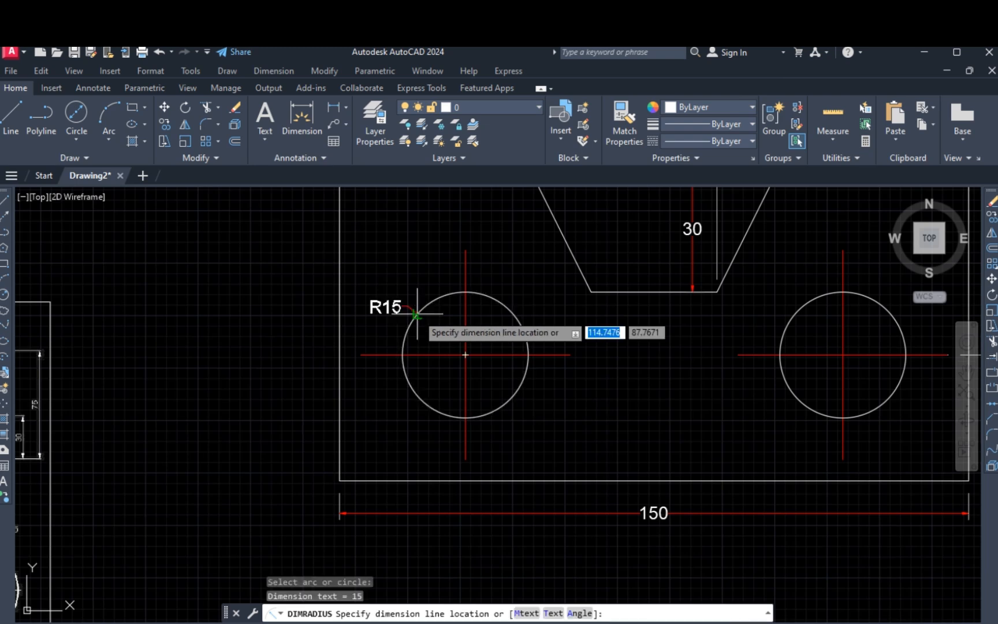
left_click(403, 294)
Step: Add a diameter dimension to the right hole, with its text outside the circle at the lower right
left_click(280, 70)
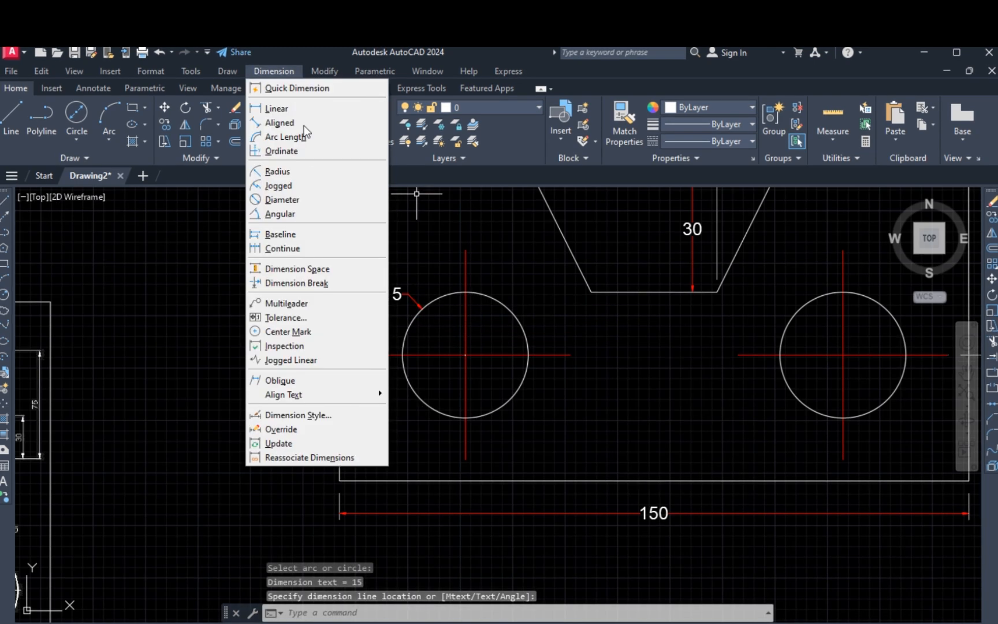
left_click(292, 198)
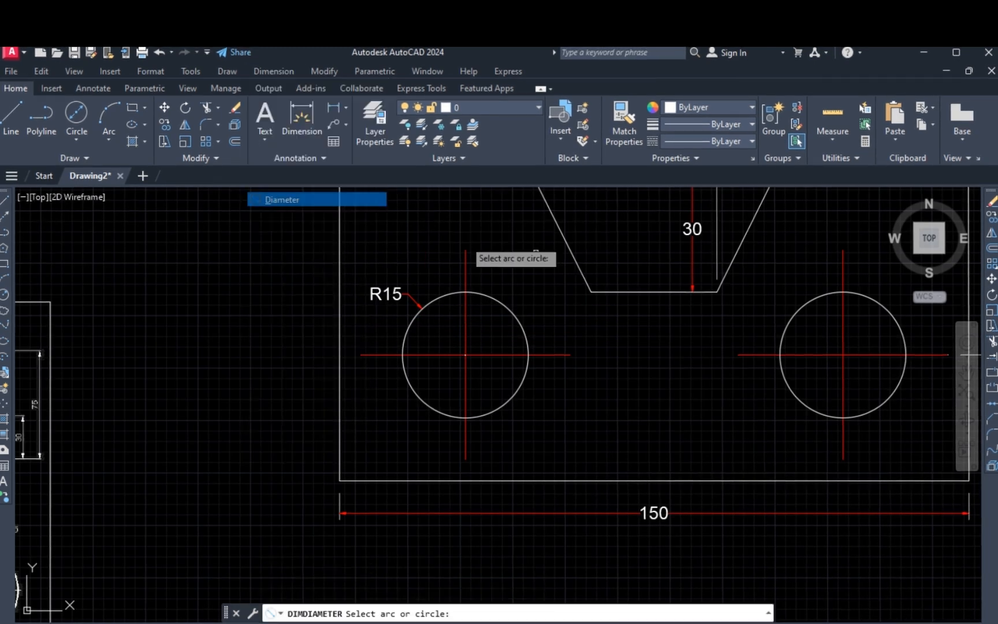
left_click(873, 405)
left_click(904, 428)
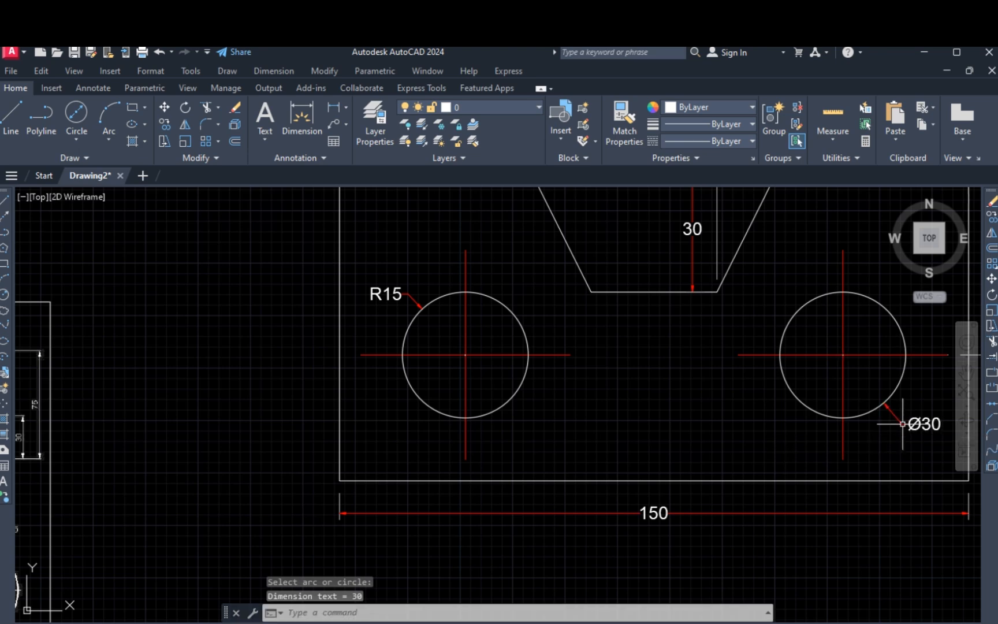
scroll(715, 412, "down", 4)
scroll(372, 377, "up", 4)
middle_click_drag(684, 403, 642, 407)
key("Return")
key("Escape")
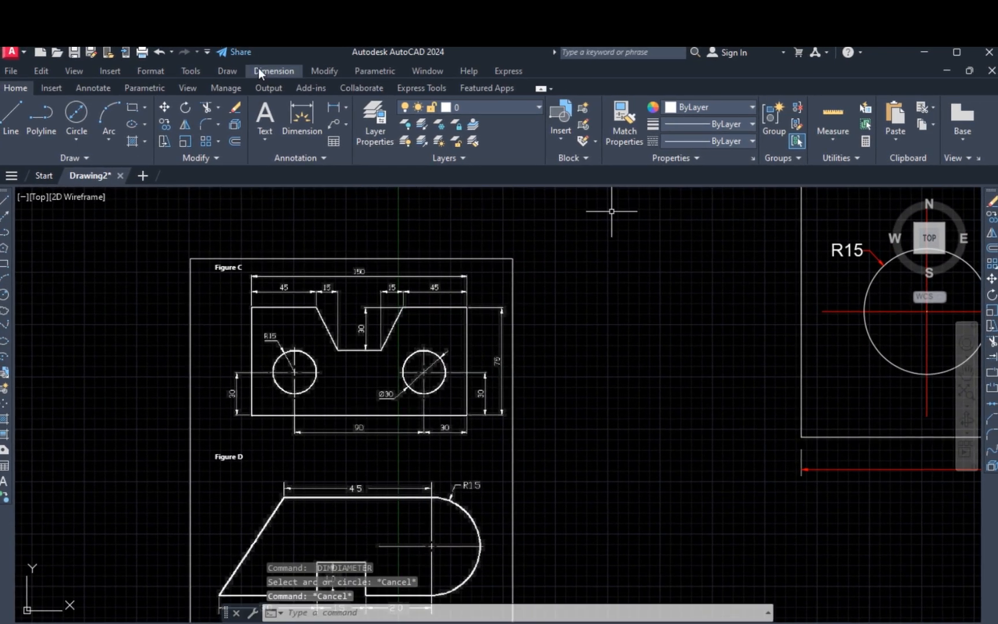
Step: Dimension the left hole's center height from the plate's lower left corner, placed outside the left edge
left_click(261, 68)
left_click(284, 107)
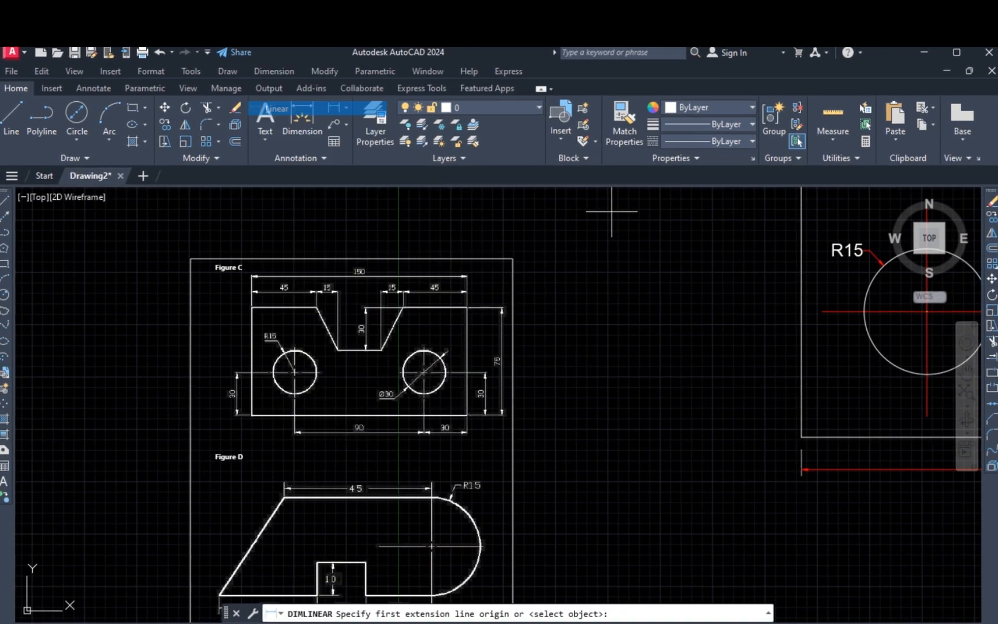
left_click(801, 436)
left_click(801, 310)
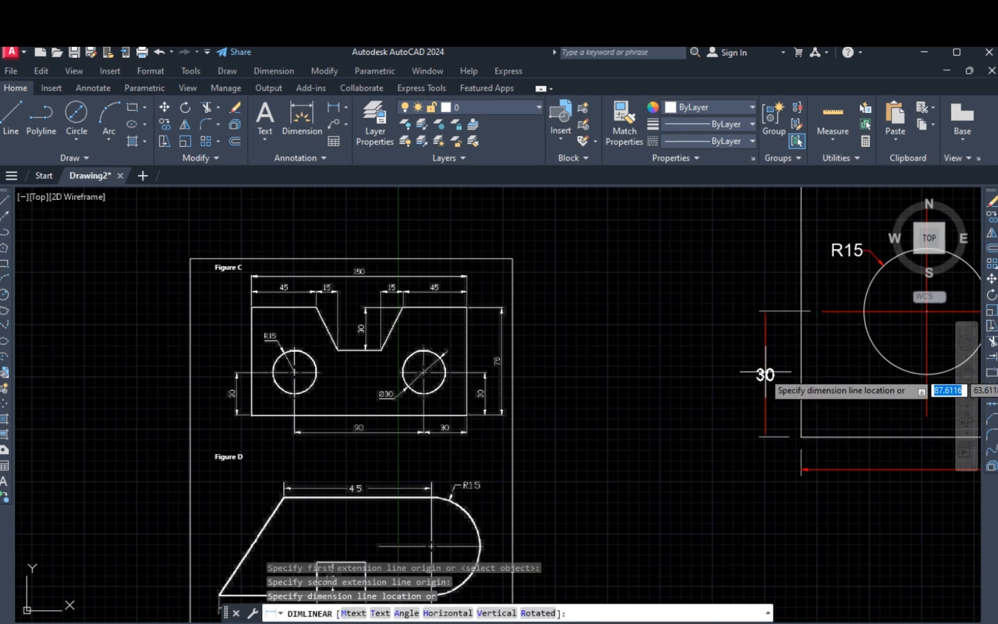
left_click(766, 375)
Step: Move the overall width dimension farther below the plate to leave room for another dimension row
scroll(808, 392, "down", 4)
scroll(809, 413, "up", 2)
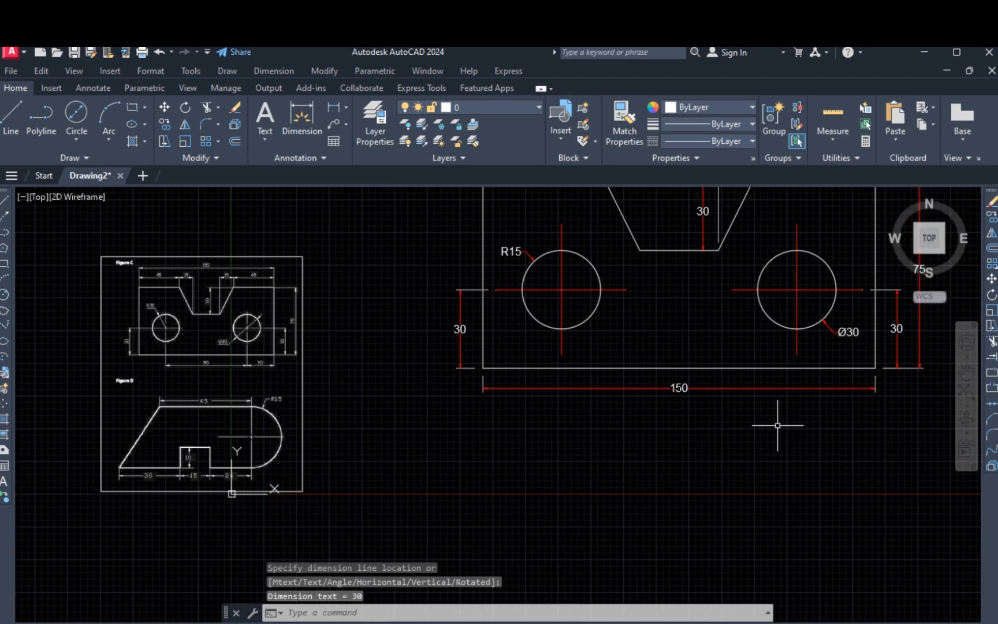
left_click(890, 421)
left_click(853, 390)
left_click(876, 388)
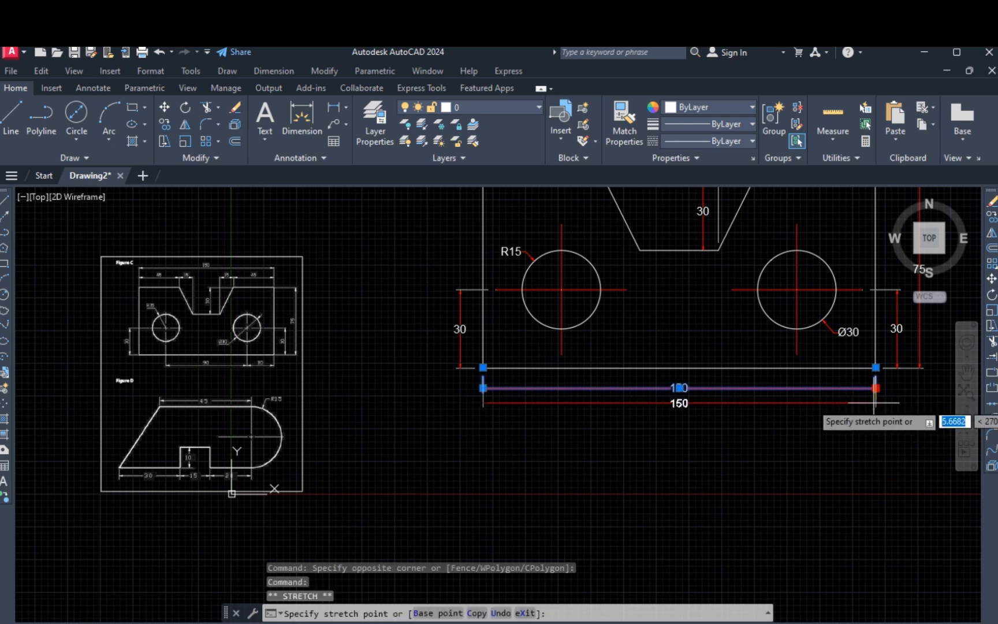
left_click(876, 431)
key("Escape")
key("Escape")
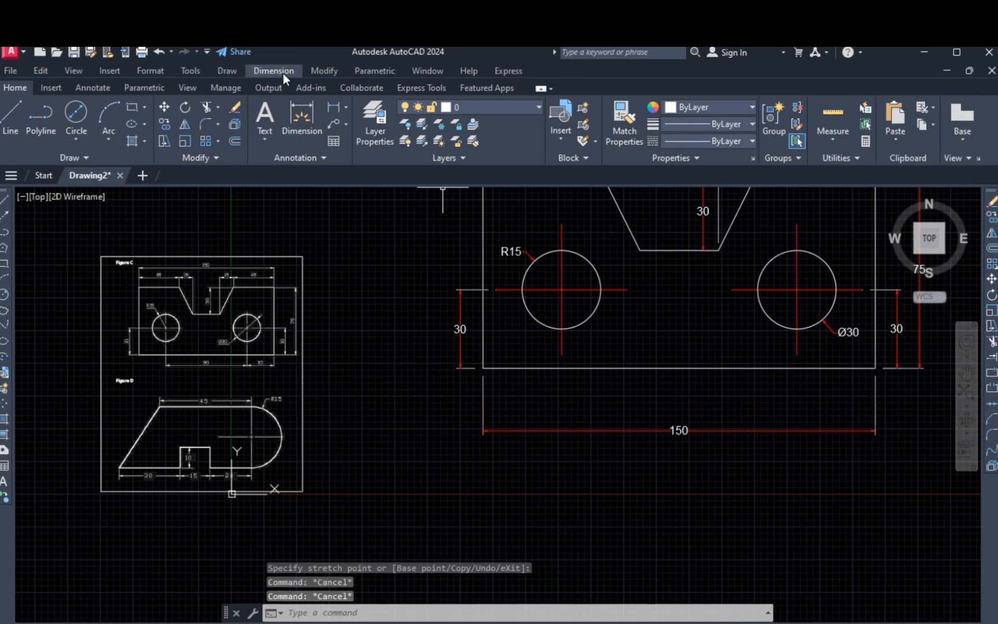
Step: Add an aligned dimension between the two holes' vertical centerlines, placed between the plate and the overall width dimension
left_click(282, 74)
left_click(271, 120)
left_click(561, 355)
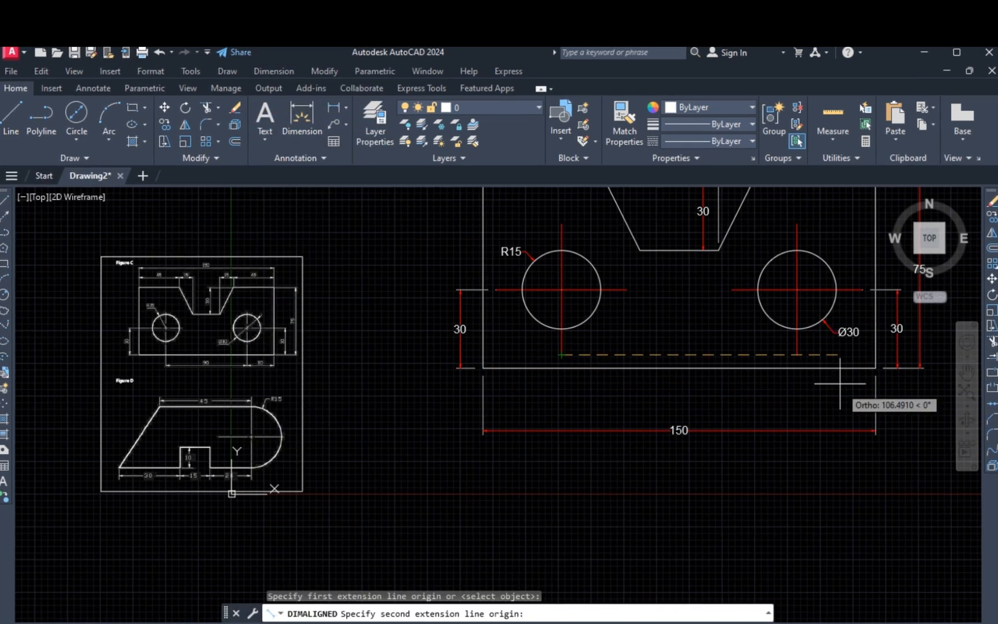
left_click(796, 354)
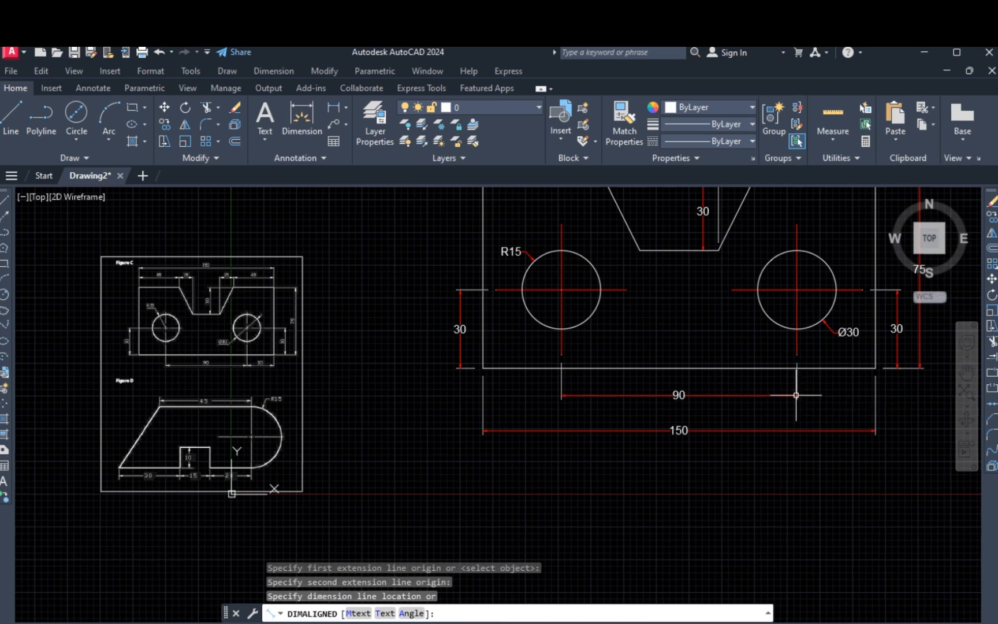
left_click(797, 395)
key("Escape")
Step: Continue the hole-spacing dimension from the right hole's centerline to the plate's lower right corner
type("dc")
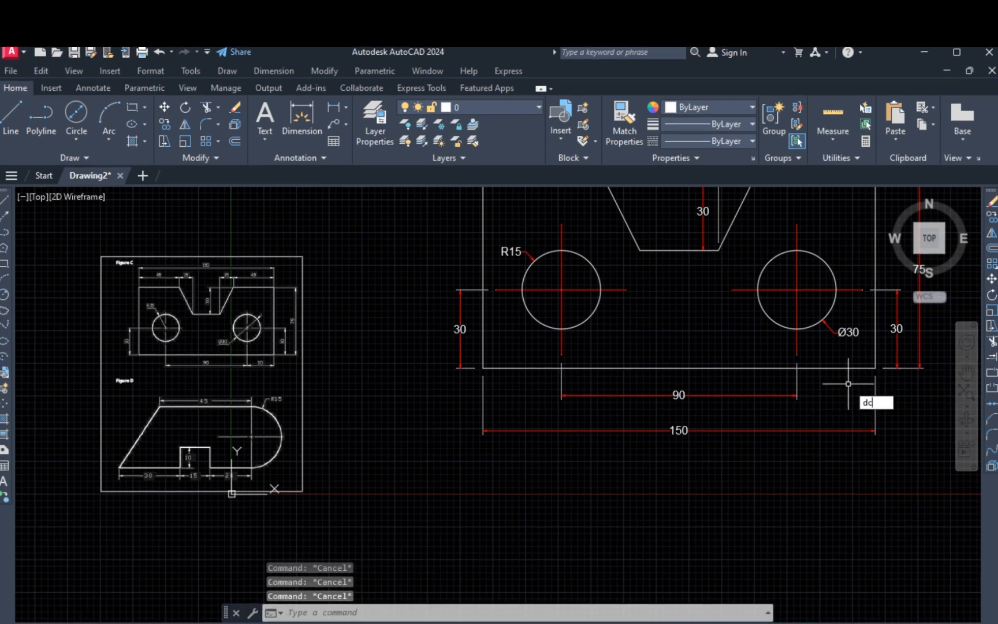
type("o")
key("Return")
left_click(875, 368)
key("Escape")
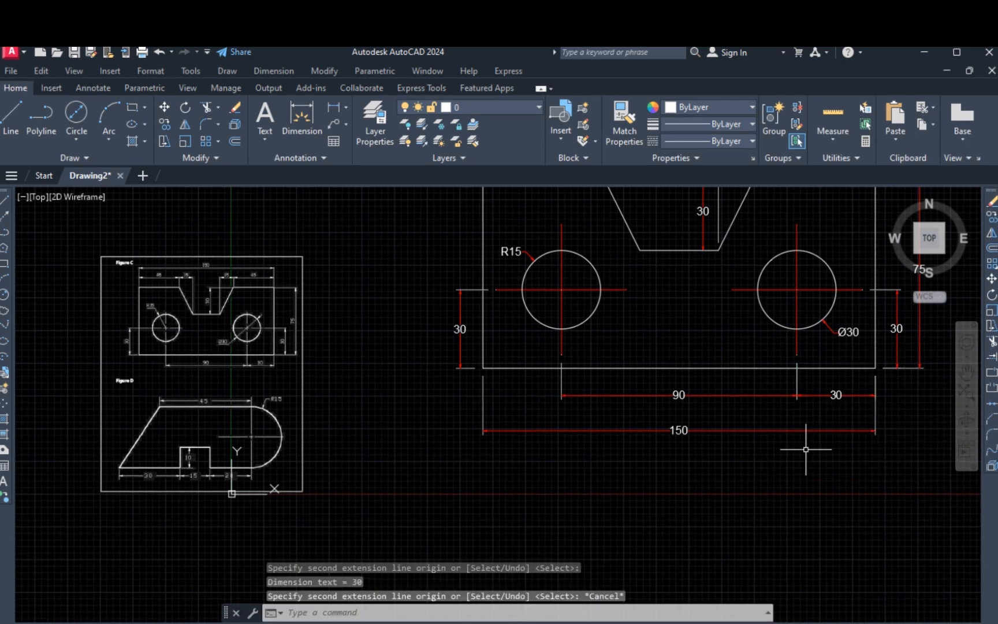
key("Escape")
key("Escape")
left_click(817, 401)
left_click(768, 380)
key("Escape")
key("Escape")
key("Escape")
Step: Examine the dimensioned plate and compare it with Figure C in the PDF underlay
scroll(647, 396, "down", 2)
middle_click_drag(767, 345, 675, 394)
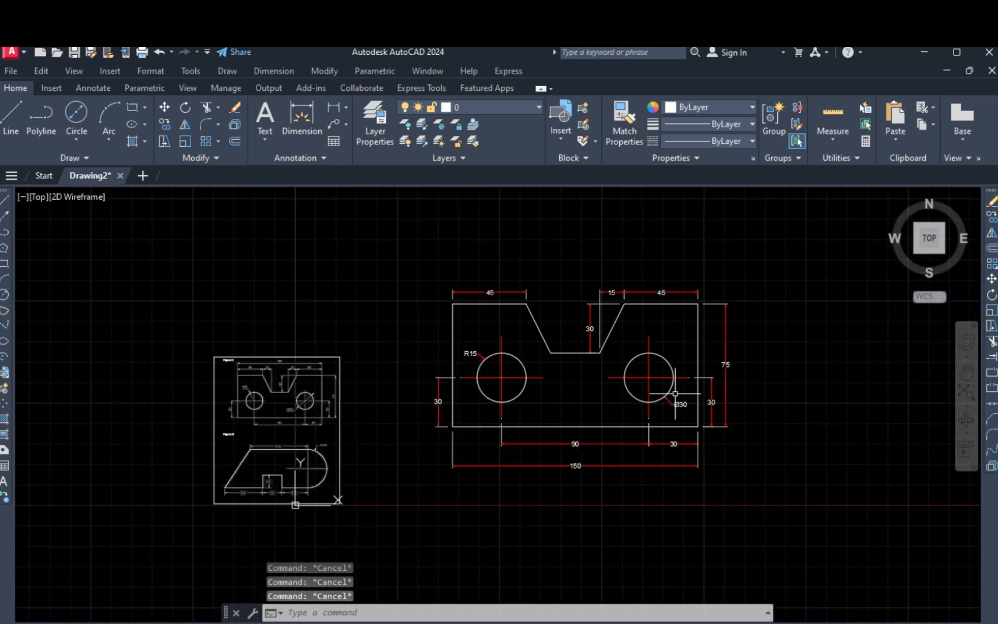
scroll(552, 365, "up", 2)
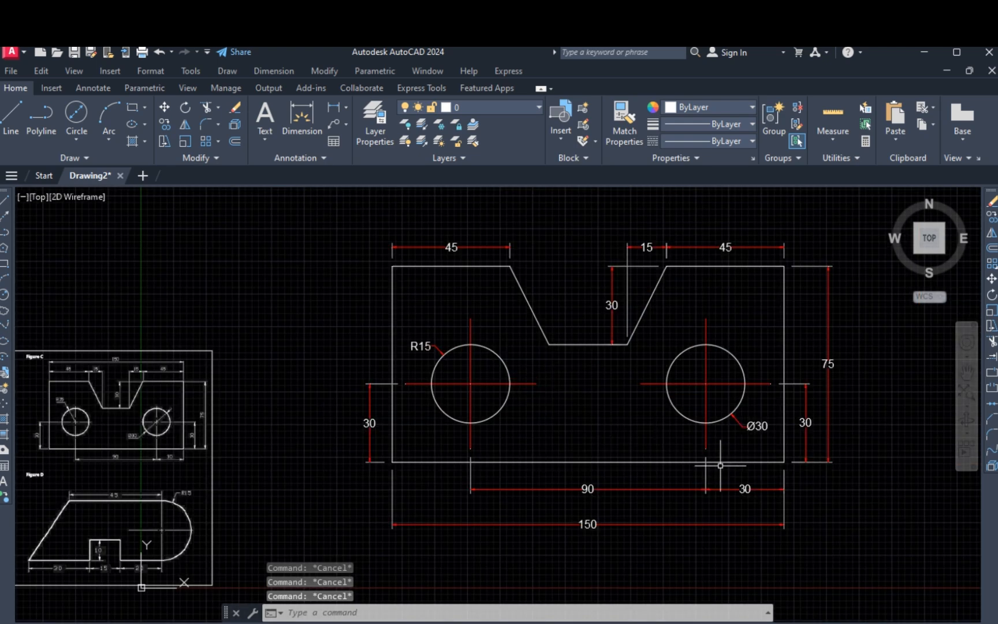
middle_click_drag(792, 477, 766, 471)
scroll(765, 466, "down", 4)
middle_click_drag(824, 510, 774, 443)
scroll(556, 376, "up", 2)
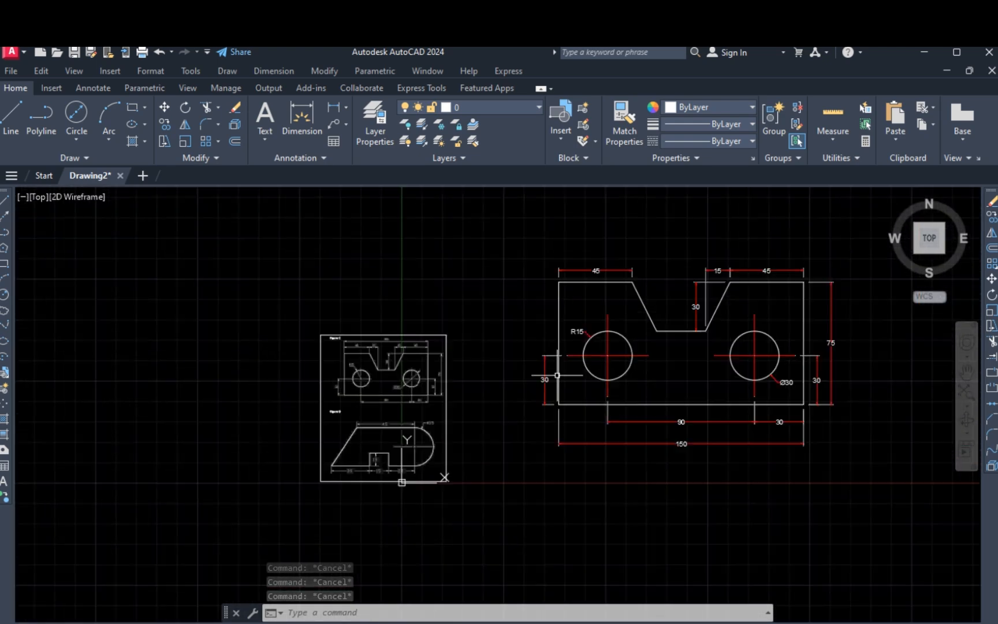
scroll(397, 375, "up", 4)
scroll(327, 402, "down", 4)
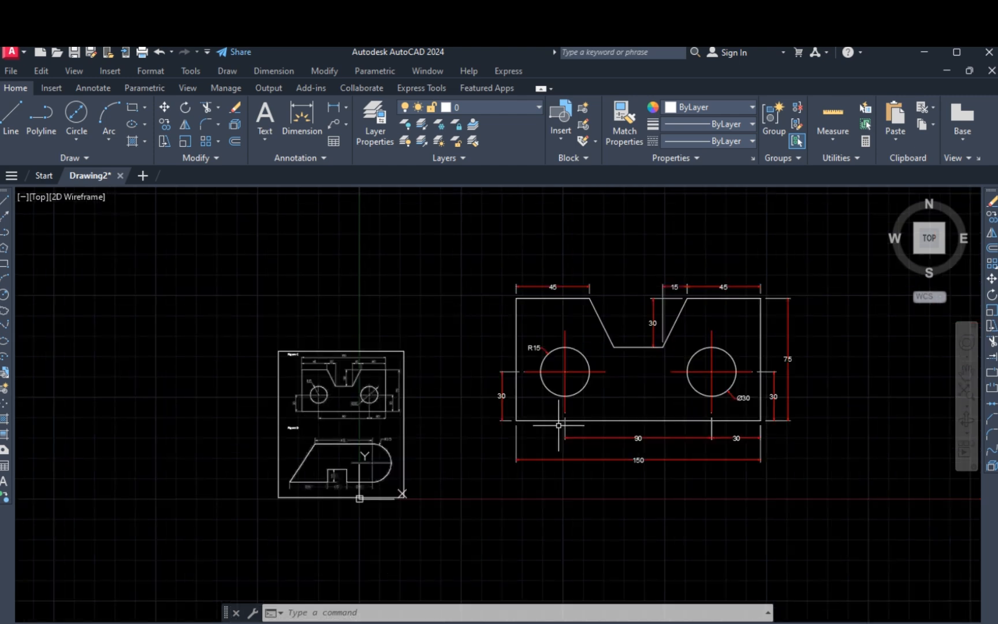
scroll(627, 375, "up", 2)
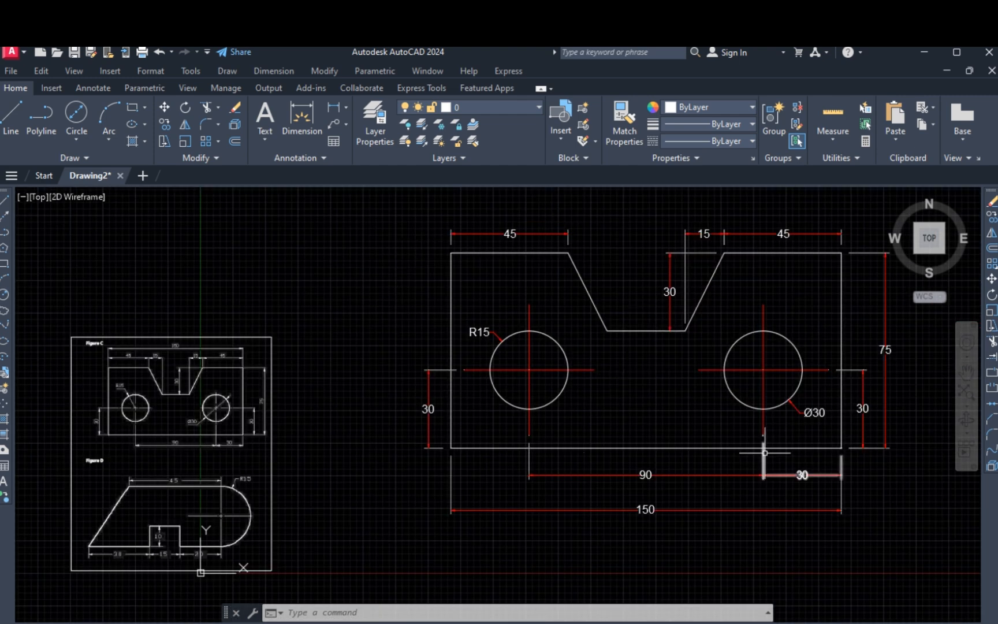
scroll(630, 352, "down", 2)
middle_click_drag(807, 455, 758, 452)
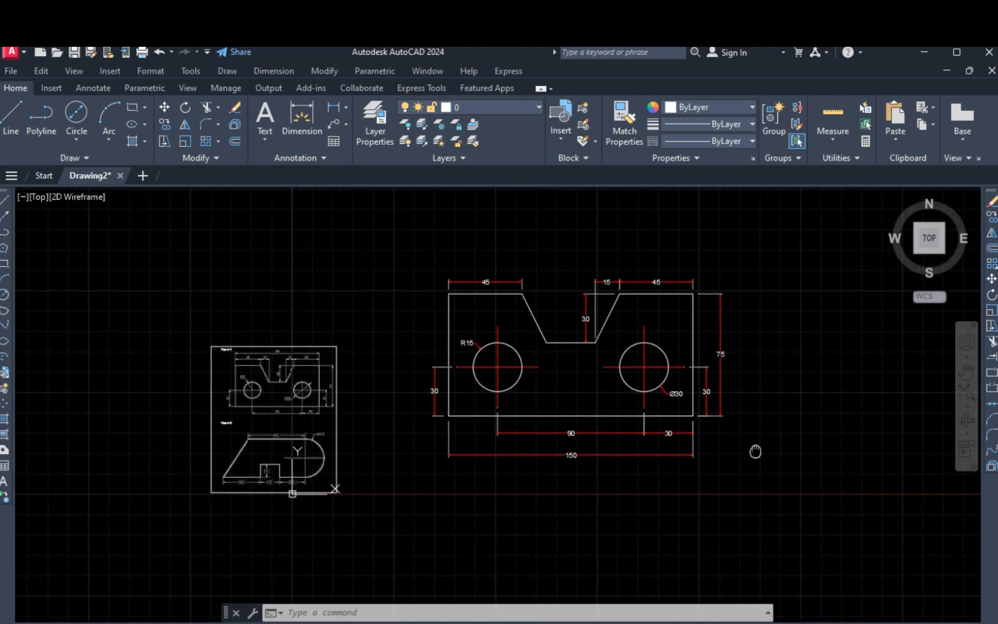
Step: Draw a vertical line 50 units long in the empty area to the right of the dimensioned plate
scroll(330, 485, "up", 2)
scroll(280, 449, "up", 4)
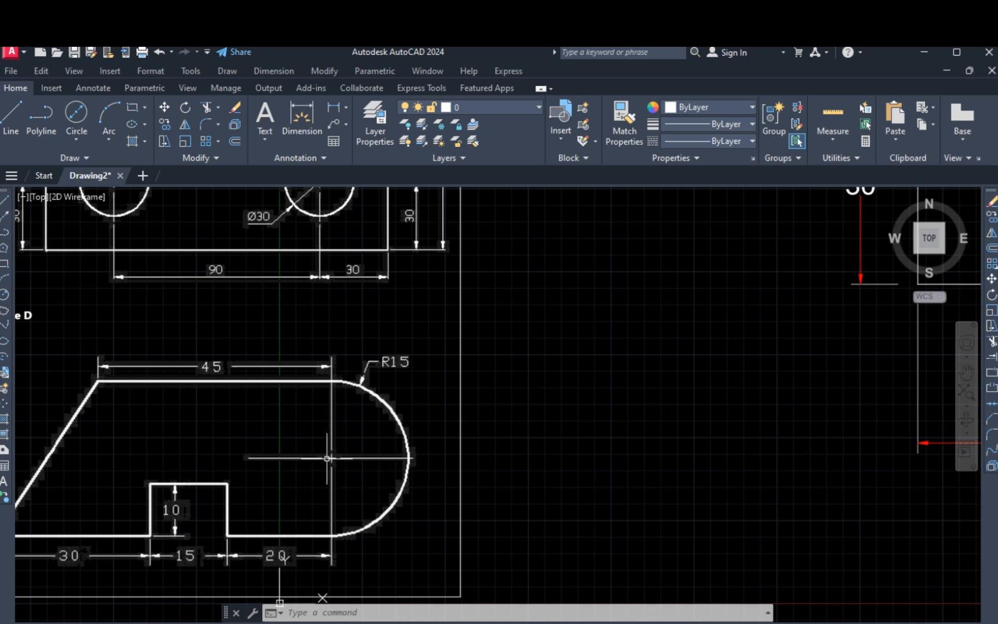
scroll(246, 438, "down", 8)
middle_click_drag(795, 468, 709, 501)
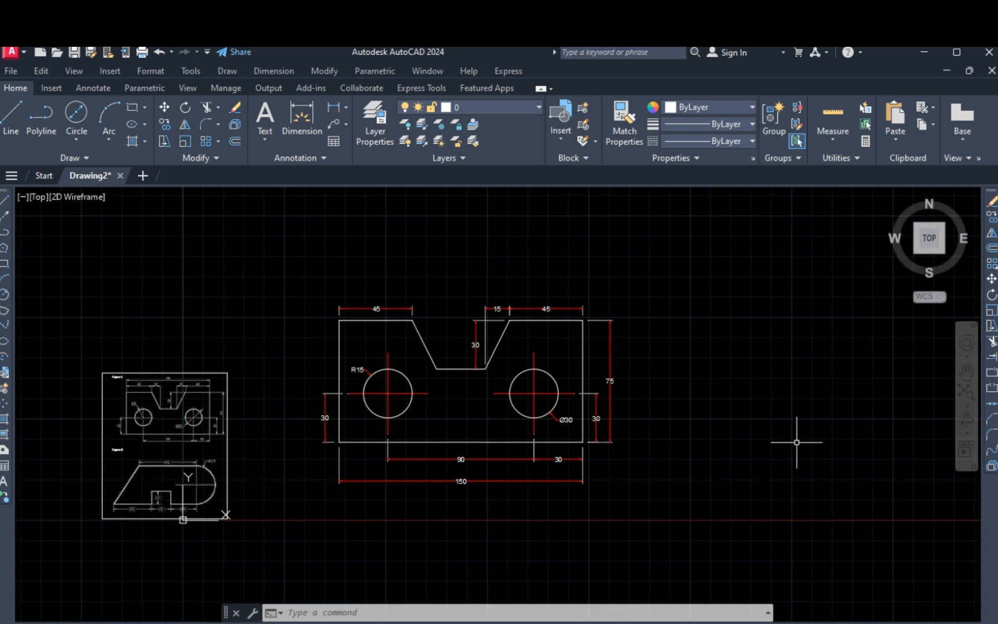
type("l")
key("Return")
left_click(831, 467)
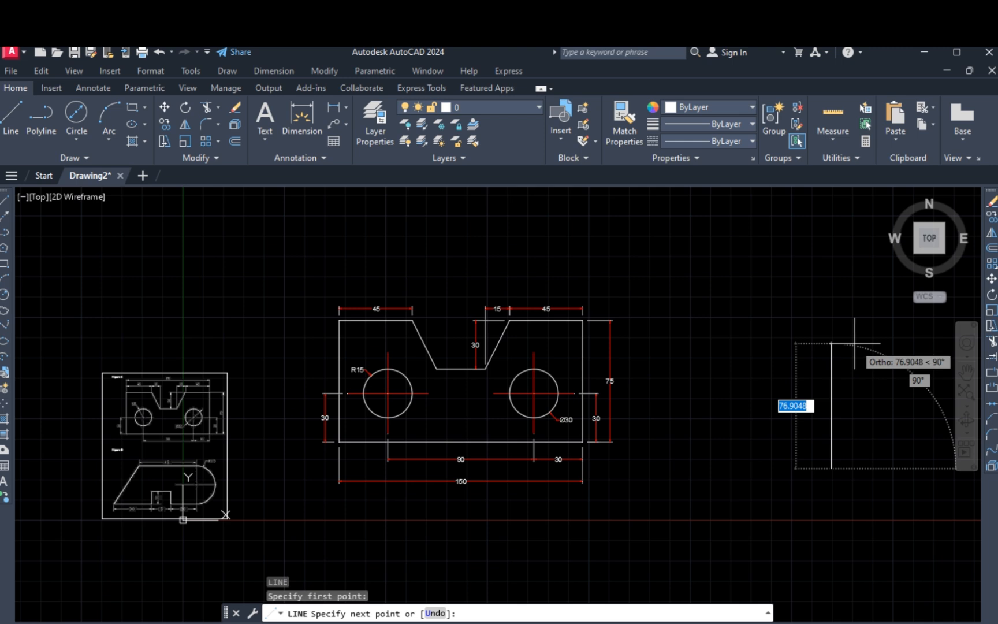
type("50")
key("Return")
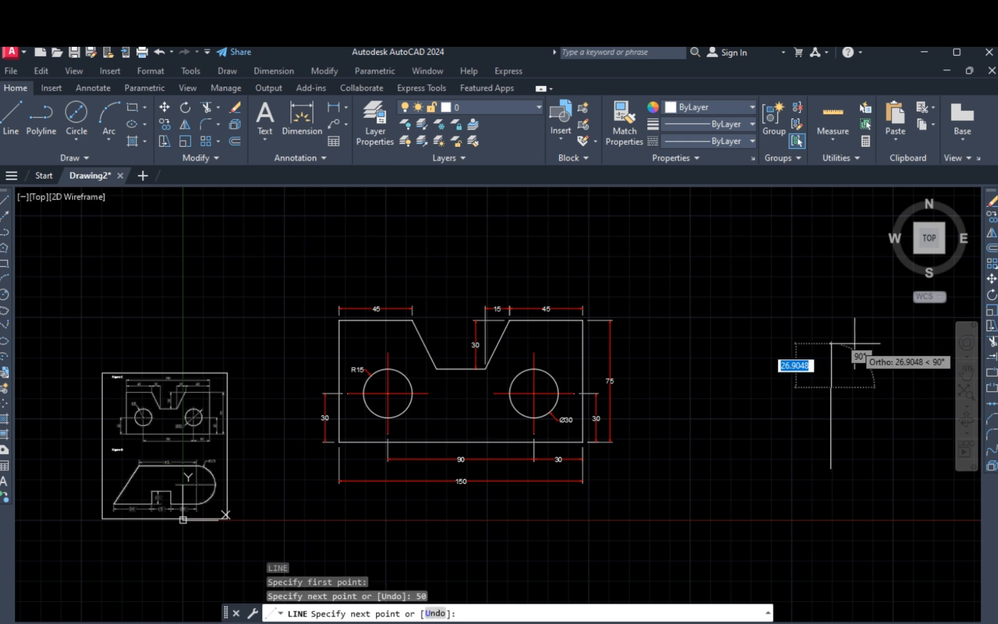
key("Escape")
key("Escape")
Step: Move the complete dimensioned plate straight up by about 152 units to free the space beside the PDF underlay
left_click(669, 519)
left_click(285, 252)
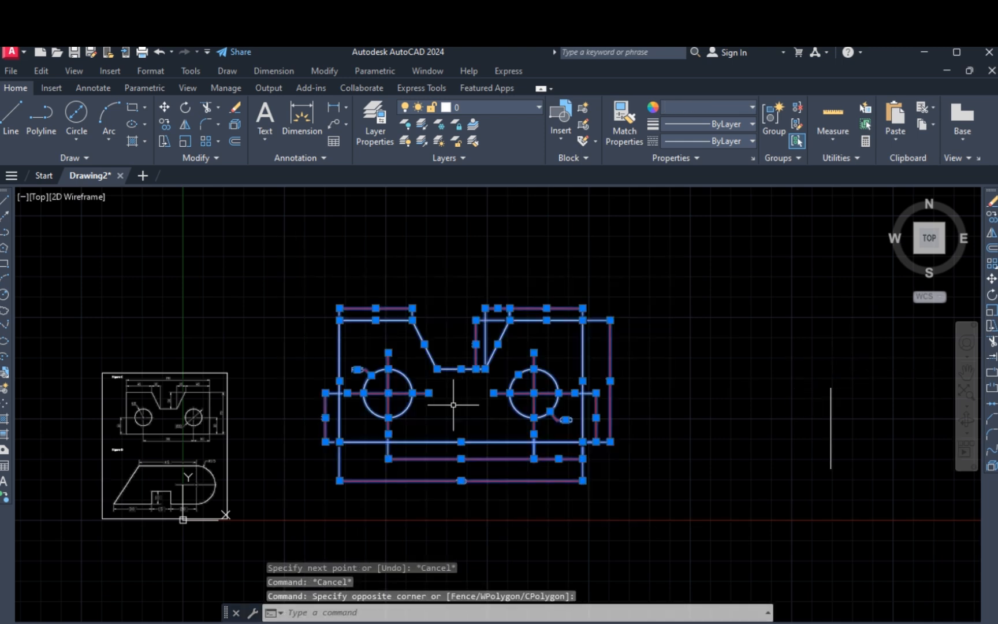
scroll(452, 381, "down", 2)
type("m")
key("Return")
left_click(577, 462)
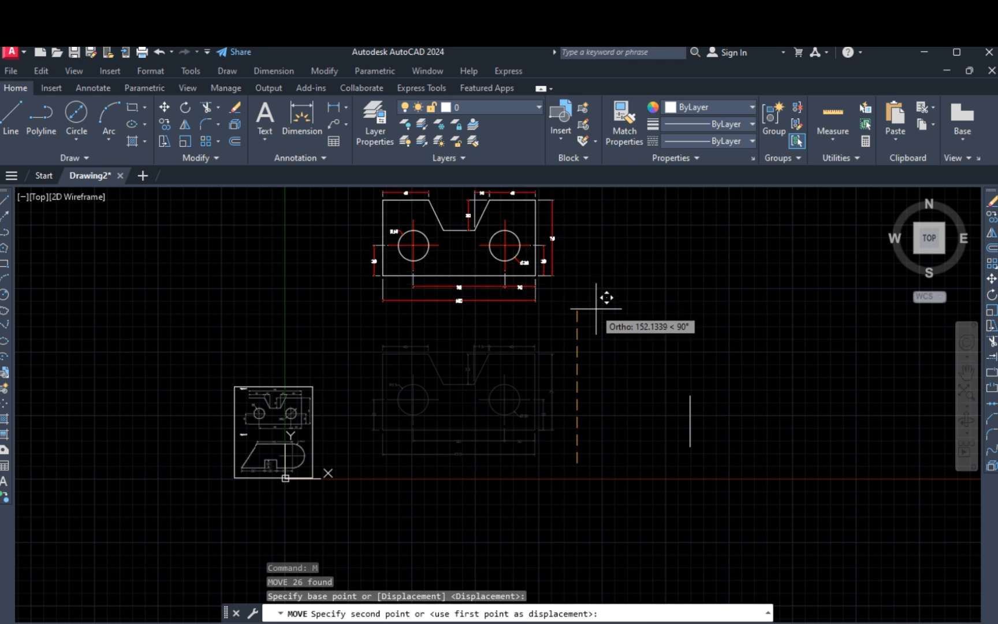
left_click(600, 308)
Step: Move the vertical line horizontally to the left, closer to the PDF underlay
left_click(664, 364)
left_click(716, 450)
type("m")
key("Return")
left_click(849, 469)
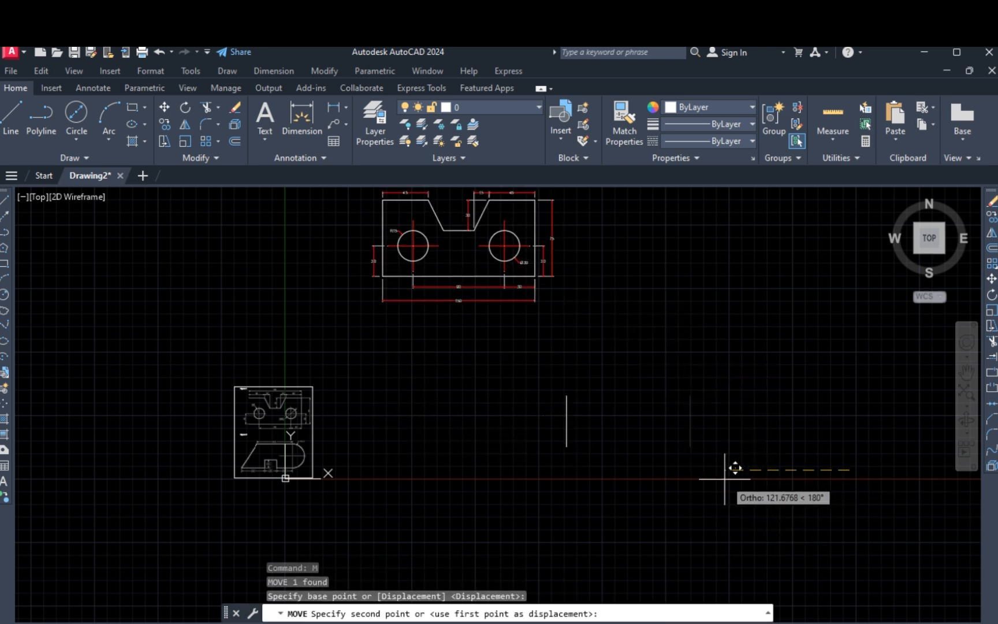
left_click(719, 480)
Step: Move the PDF underlay straight up a short distance
scroll(253, 415, "up", 4)
left_click(451, 369)
left_click(300, 418)
scroll(398, 443, "down", 2)
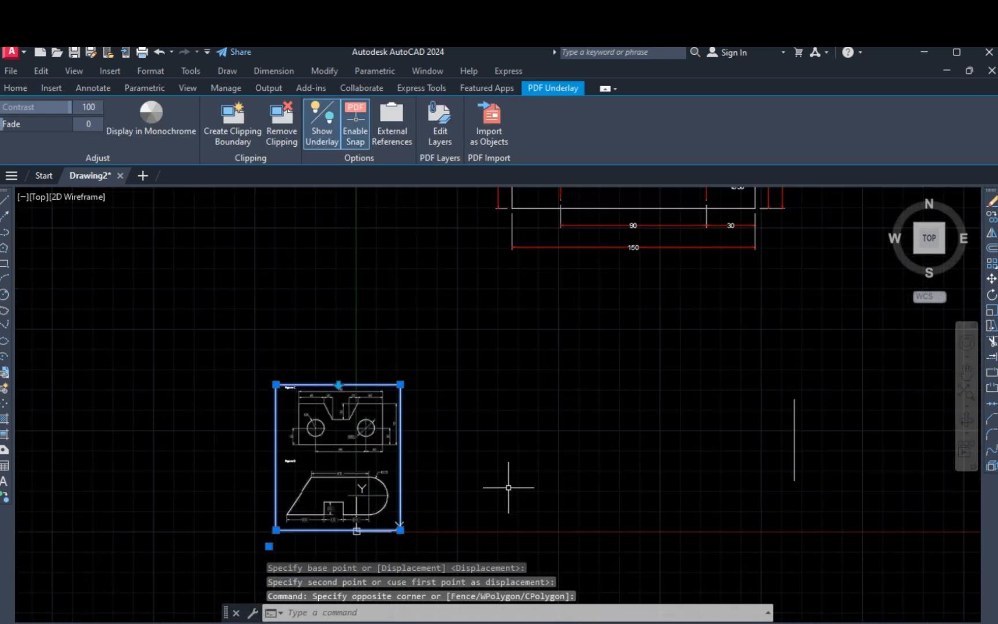
type("m")
key("Return")
left_click(511, 497)
left_click(519, 452)
Step: Move the PDF underlay a short distance horizontally to the right, toward the vertical line
left_click(469, 367)
left_click(327, 393)
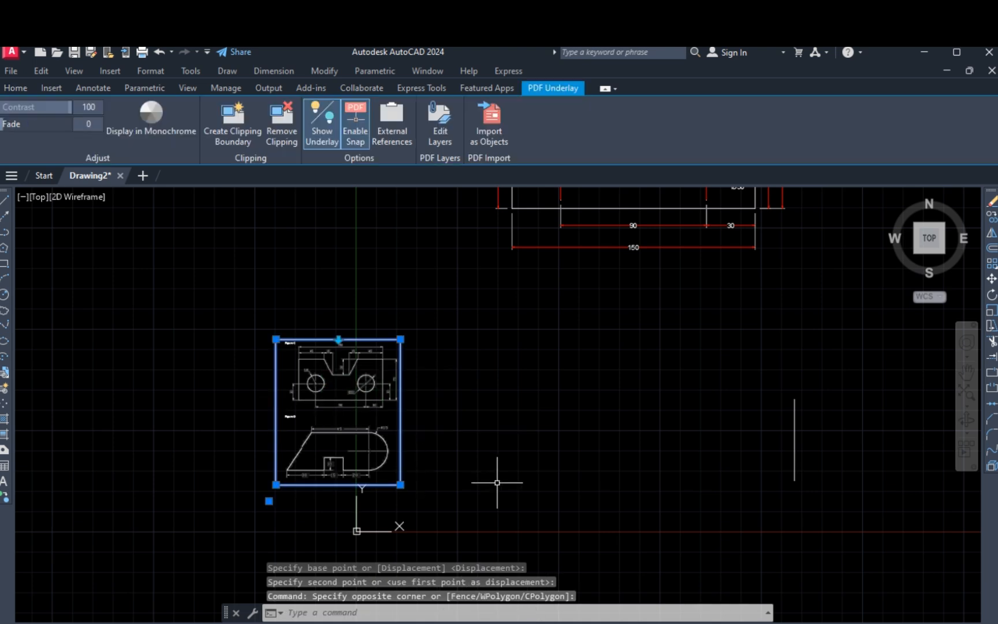
type("m")
key("Return")
left_click(501, 479)
left_click(543, 469)
Step: Change the color of the 50-unit vertical line to Red
scroll(907, 447, "up", 2)
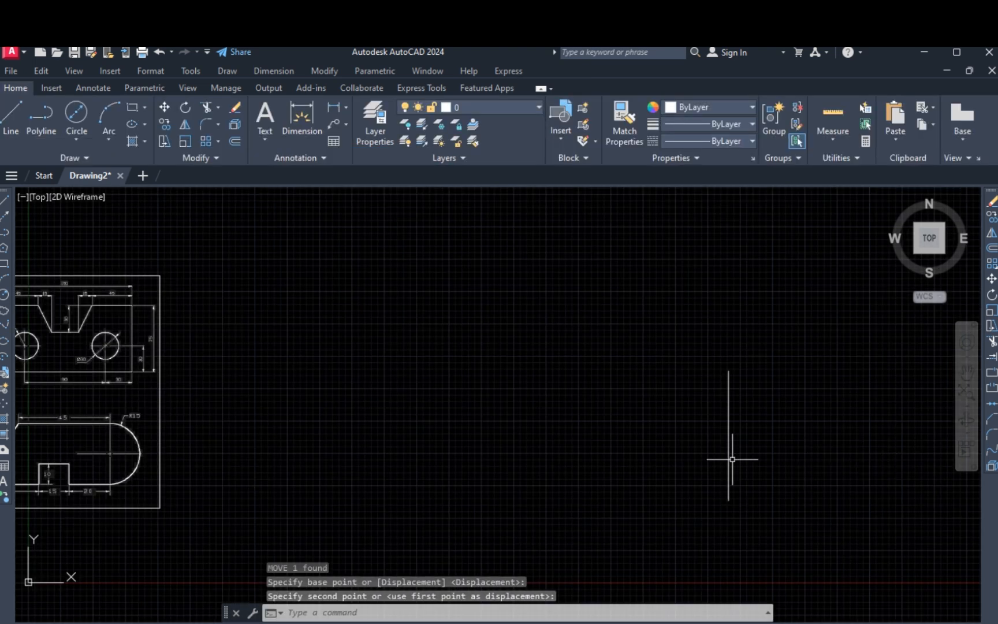
scroll(730, 456, "down", 2)
middle_click_drag(730, 457, 774, 493)
left_click(753, 446)
left_click(670, 490)
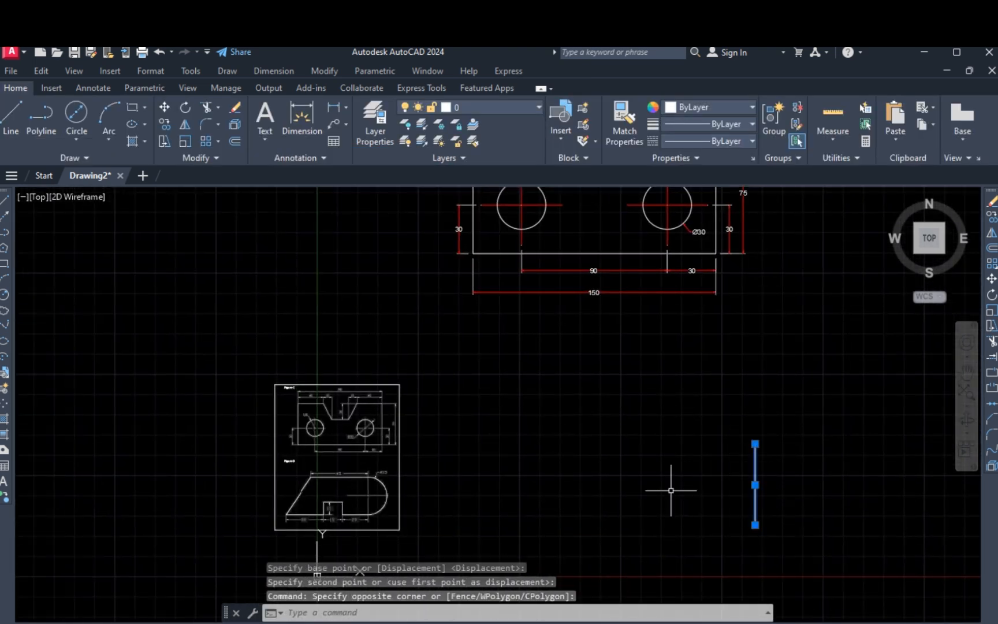
left_click(731, 108)
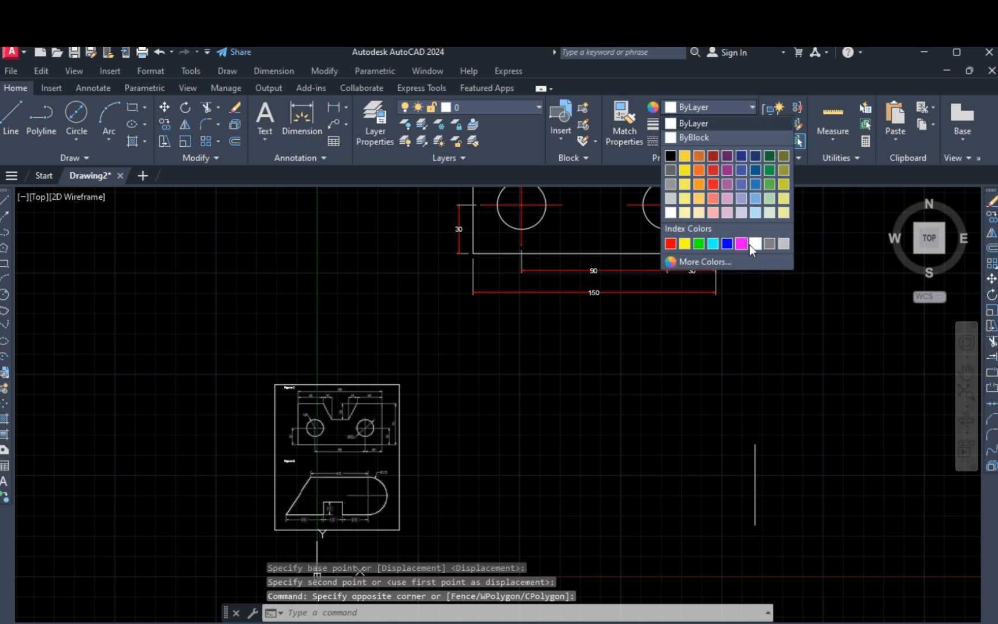
left_click(671, 243)
scroll(757, 535, "up", 2)
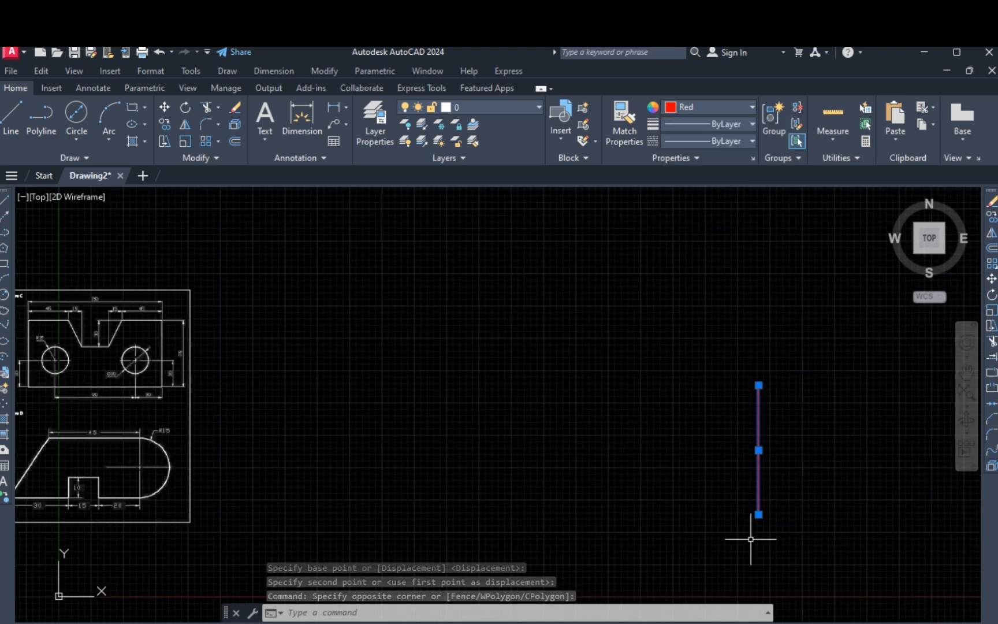
key("Escape")
key("Escape")
key("Escape")
Step: Draw a horizontal line 50 units long in the free space between the underlay and the red vertical line
type("l")
key("Return")
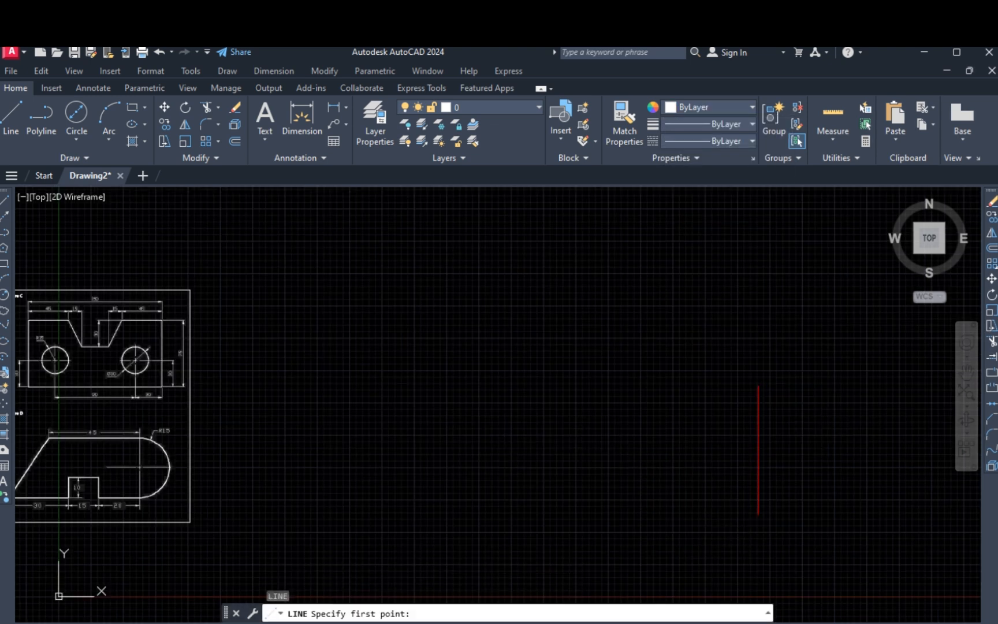
left_click(501, 454)
type("50")
key("Return")
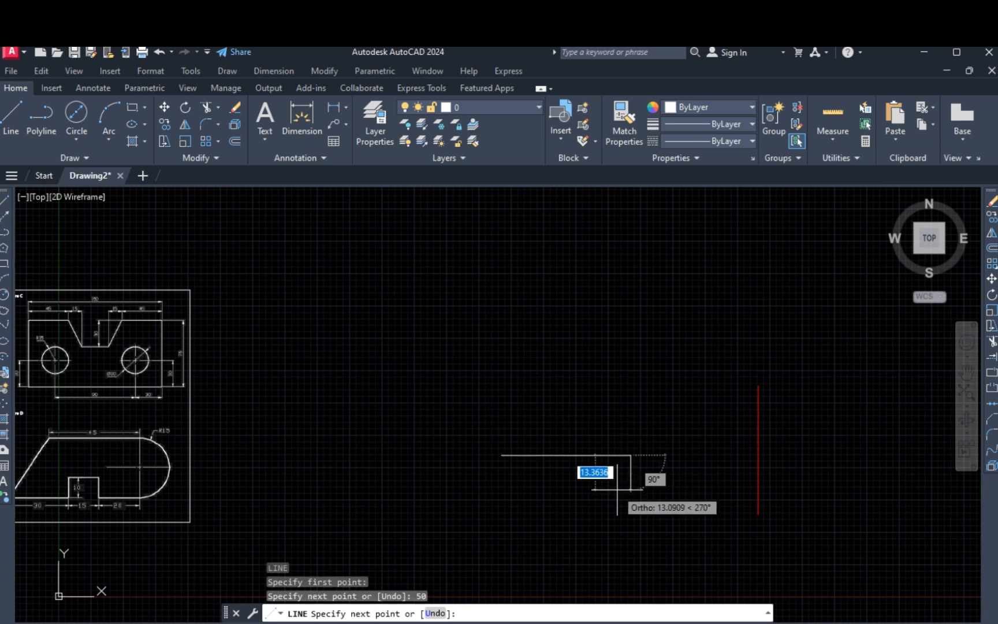
key("Escape")
key("Escape")
Step: Match the properties of the red vertical line onto the horizontal line
left_click(777, 455)
left_click(658, 480)
type("ma")
key("Return")
left_click(632, 486)
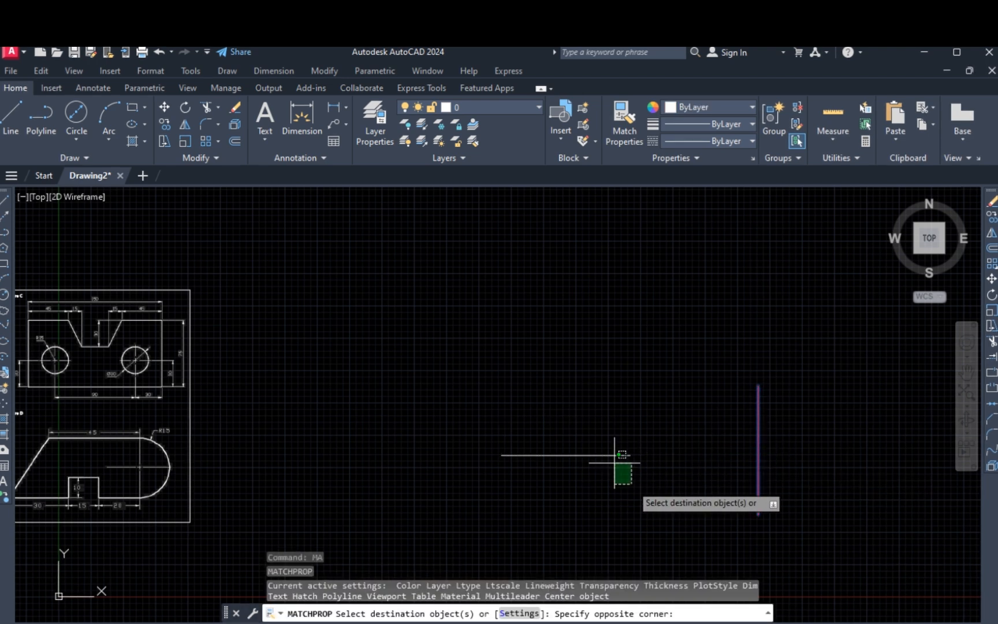
left_click(518, 339)
key("Escape")
Step: Move the horizontal line by its midpoint onto the vertical line's midpoint to form crossed centerlines
left_click(612, 488)
left_click(538, 365)
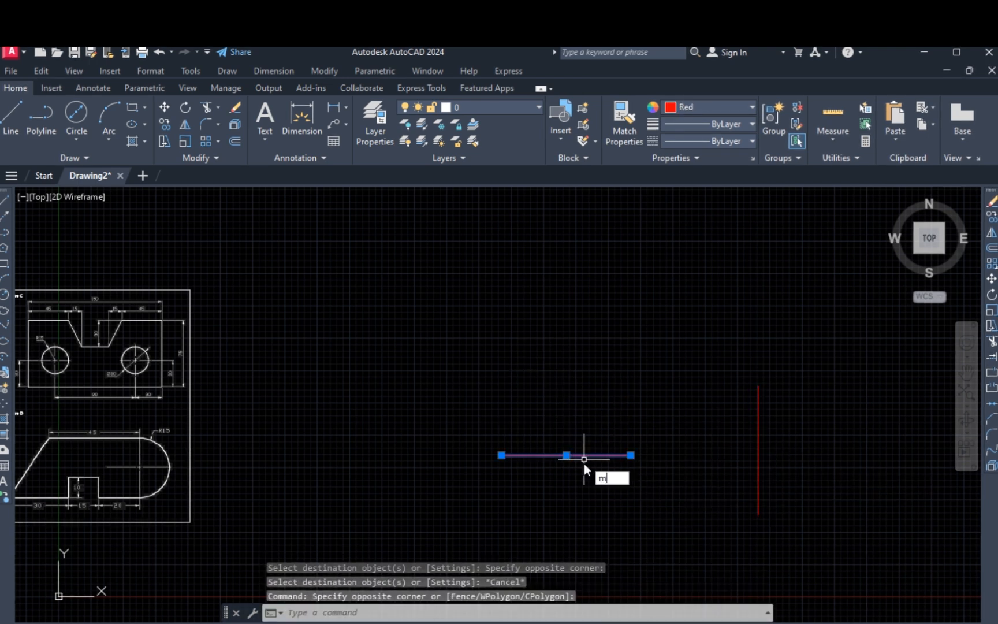
key("Return")
left_click(566, 455)
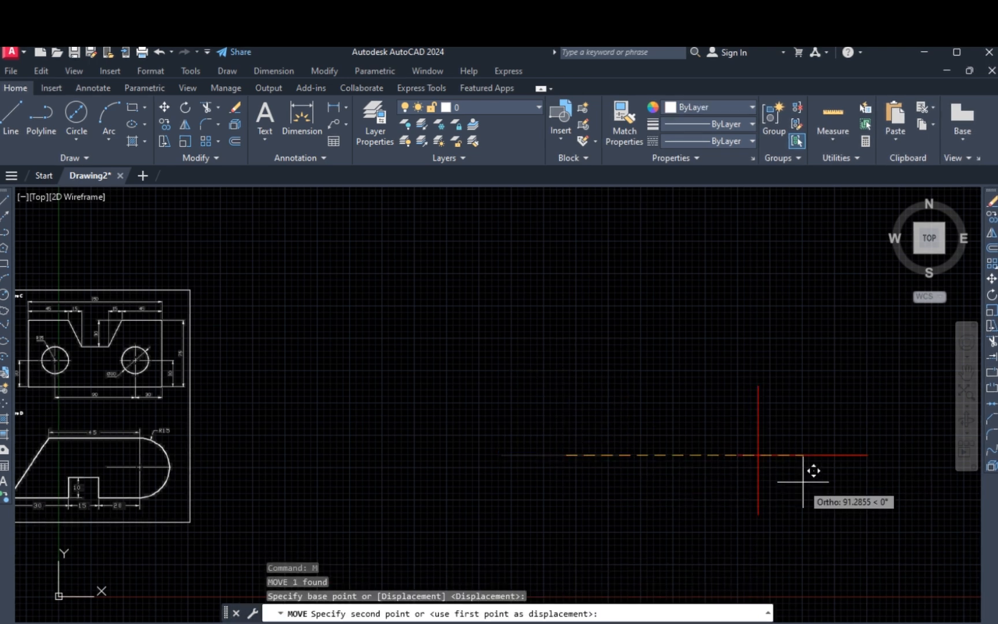
left_click(758, 449)
Step: Move both crossed centerlines together horizontally to the left, nearer to the PDF underlay
scroll(138, 471, "up", 4)
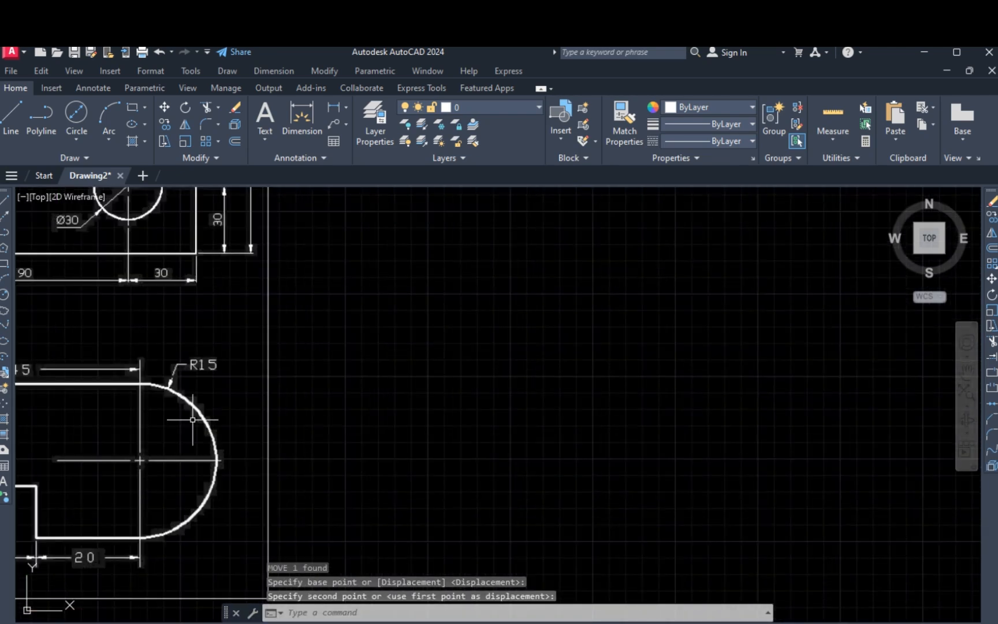
scroll(252, 430, "down", 6)
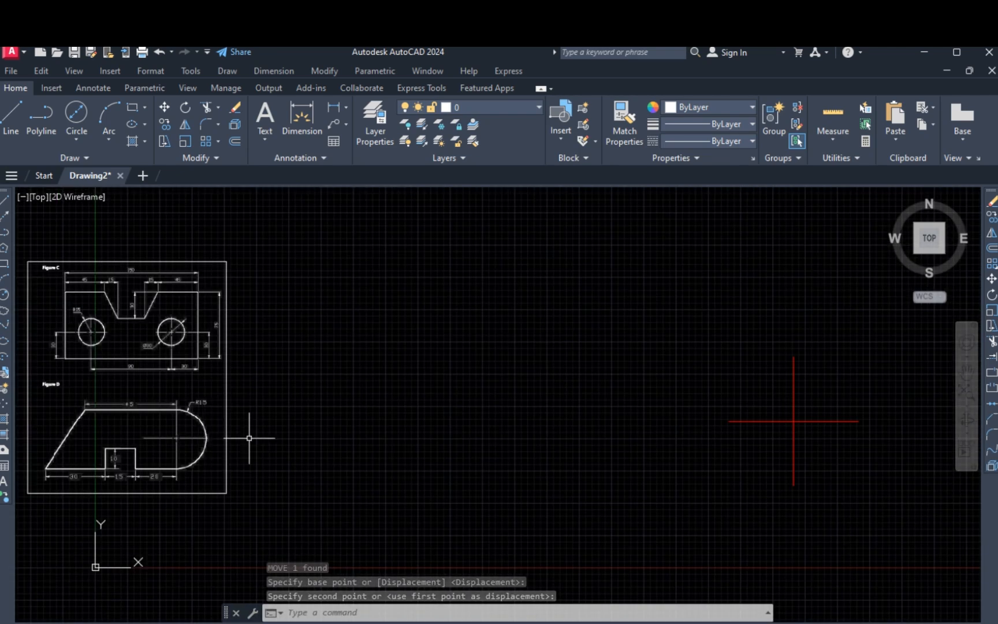
left_click(736, 561)
left_click(482, 343)
type("m")
key("Return")
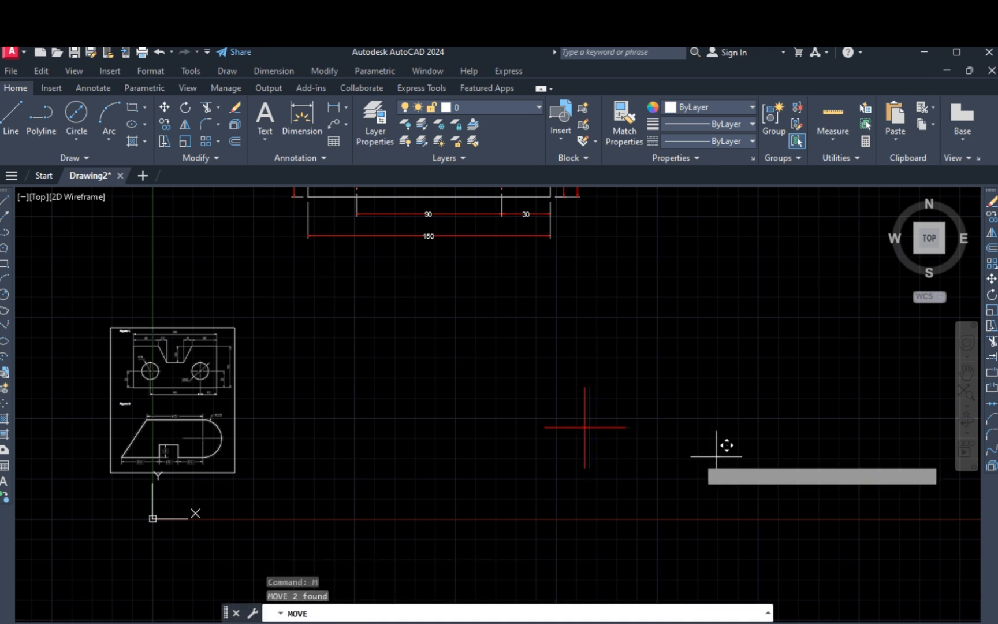
left_click(723, 450)
left_click(579, 457)
Step: Draw a circle of radius 15 centered on the intersection of the red centerlines
scroll(160, 460, "up", 4)
scroll(292, 374, "up", 4)
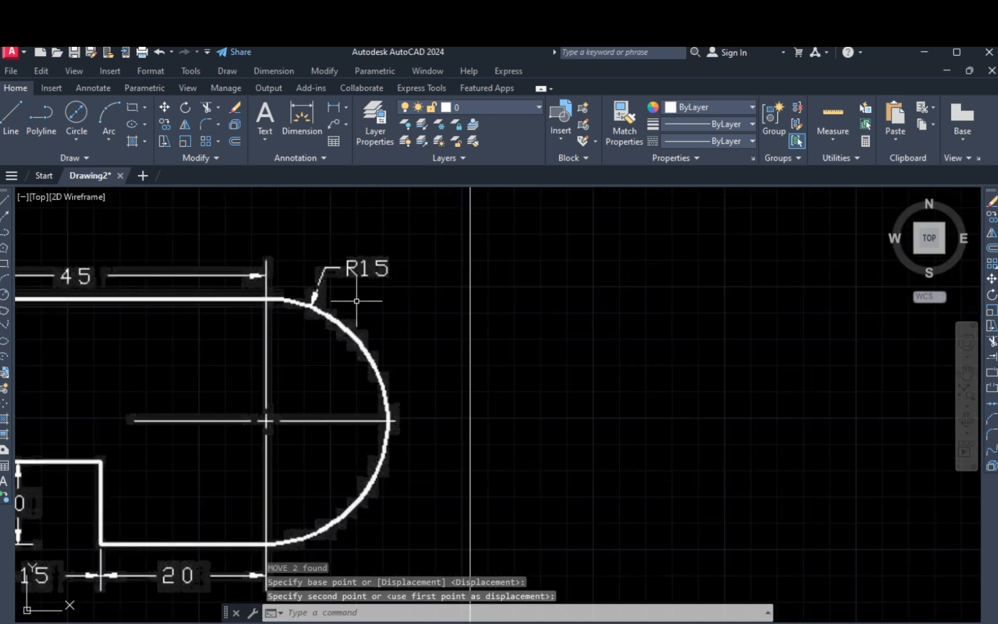
scroll(295, 396, "down", 6)
left_click(77, 139)
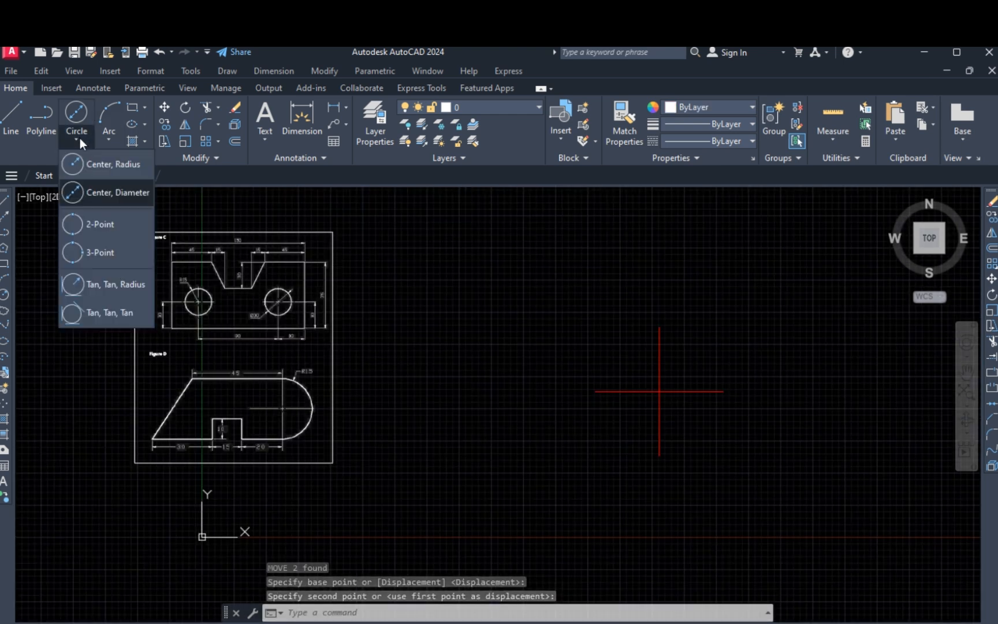
left_click(110, 164)
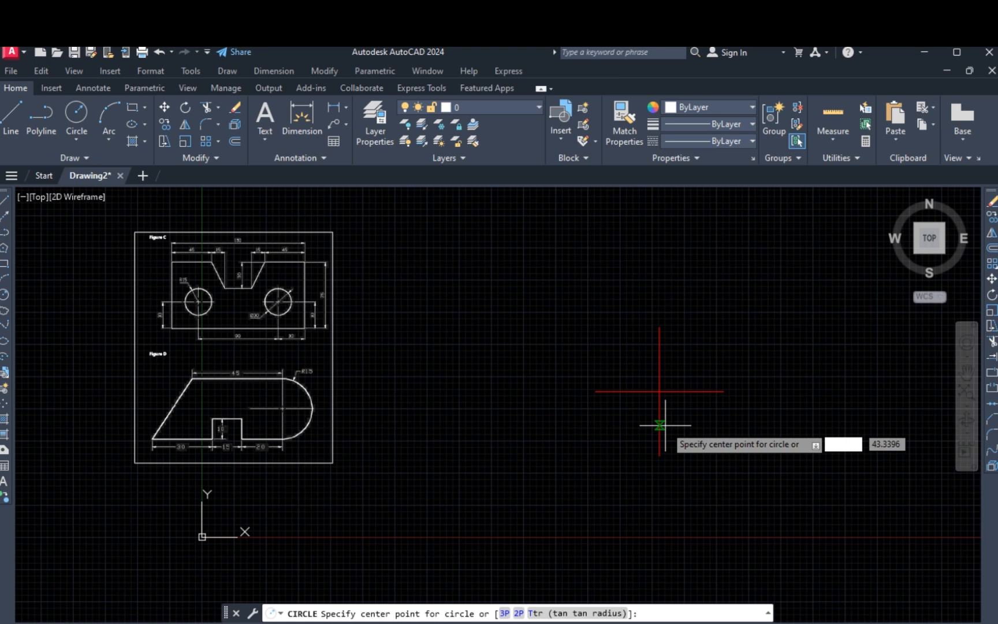
left_click(659, 391)
key("Return")
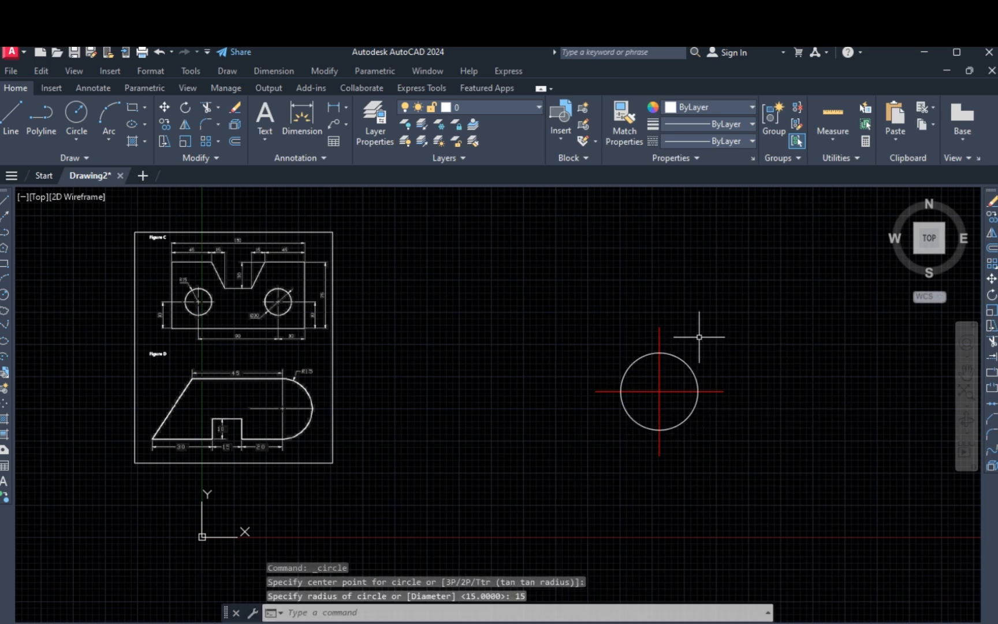
Step: Draw a horizontal line 45 units to the left from the circle's top quadrant as Figure D's upper edge
scroll(435, 392, "up", 3)
scroll(434, 392, "down", 3)
scroll(392, 415, "up", 2)
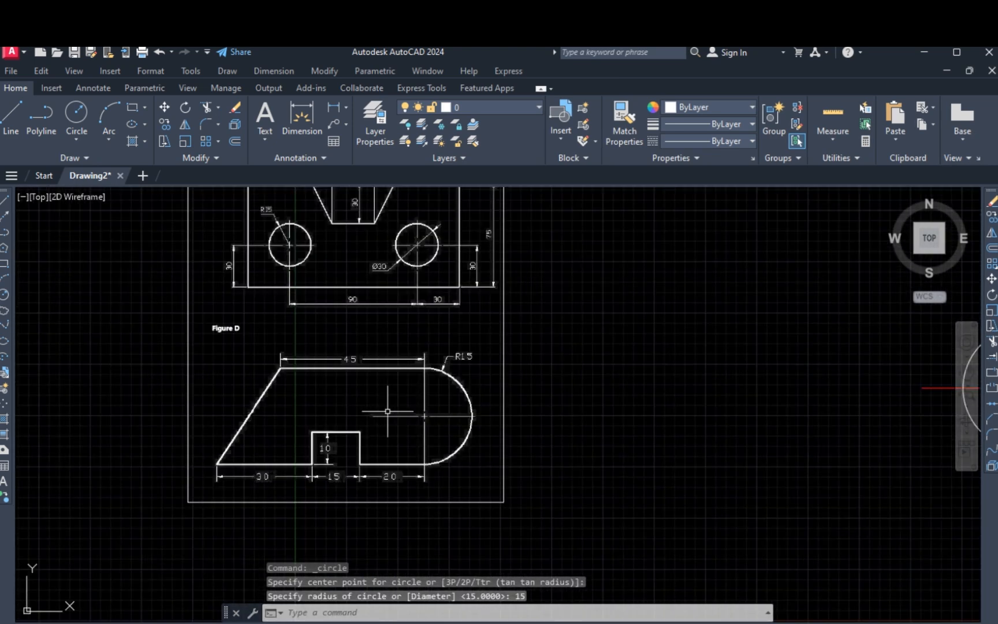
scroll(399, 416, "down", 2)
scroll(790, 403, "up", 2)
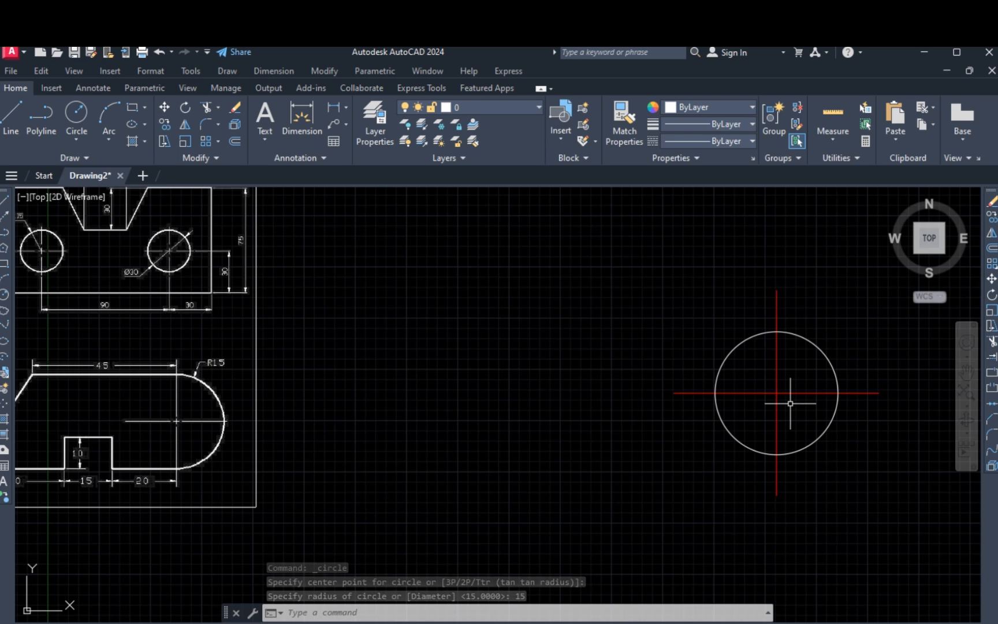
type("l")
key("Return")
left_click(776, 331)
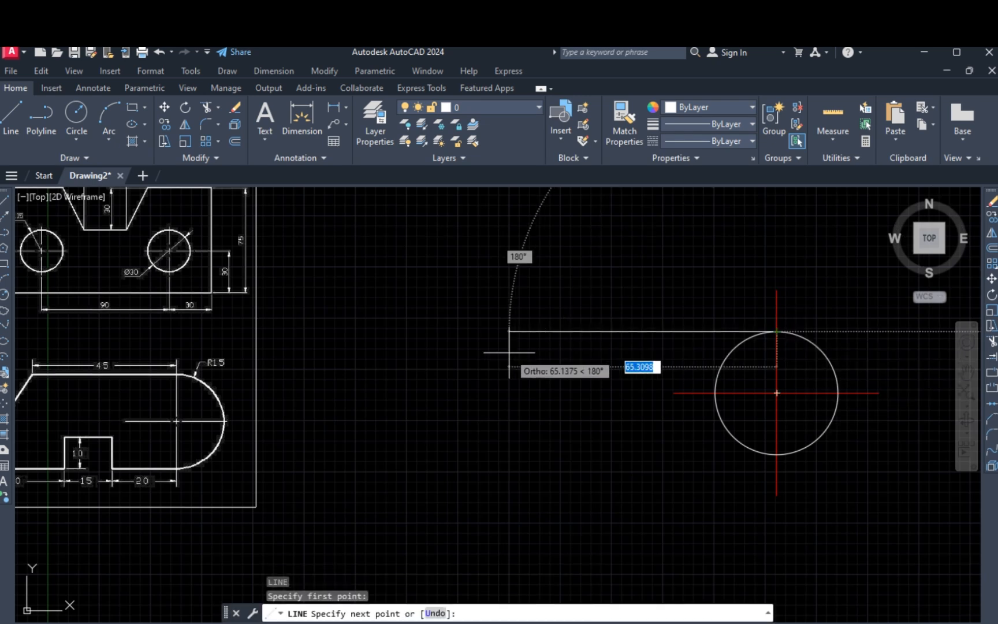
type("45")
key("Return")
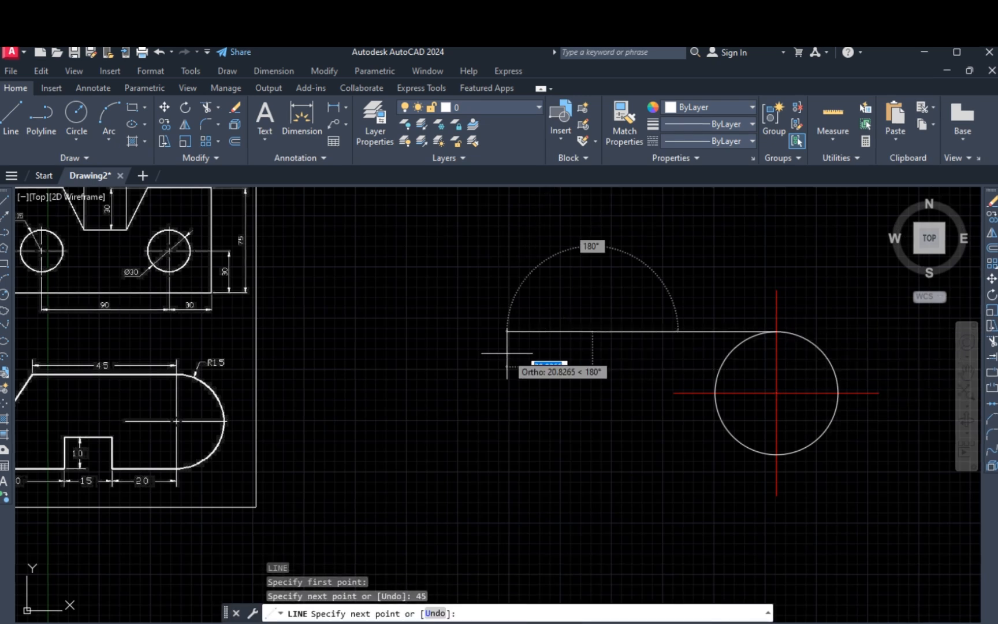
key("Escape")
key("Escape")
key("Escape")
key("Escape")
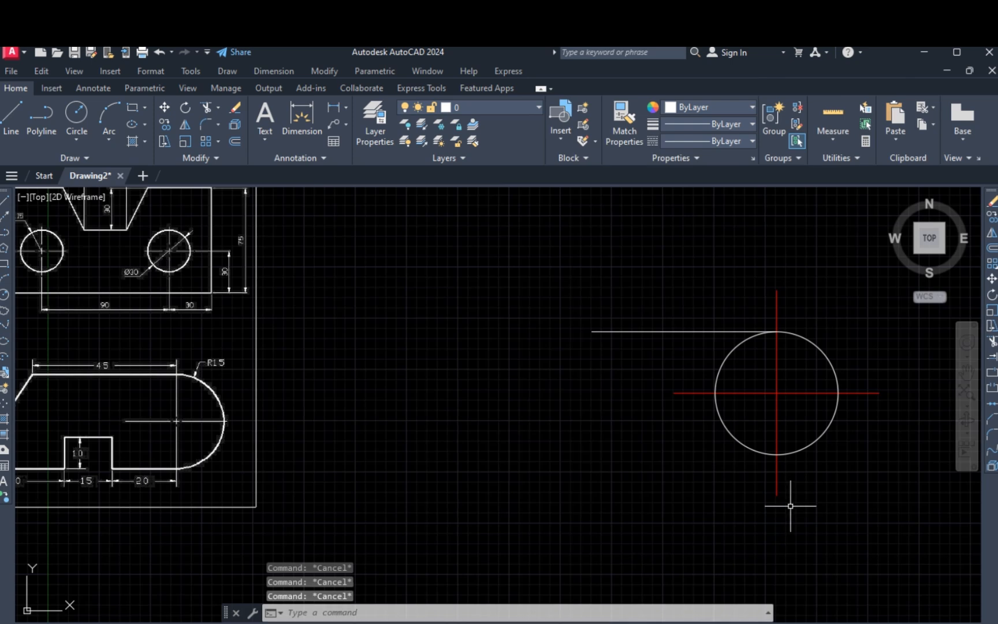
Step: Start Figure D's lower edge with a line 20 units to the left from the circle's bottom quadrant
type("l")
key("Return")
left_click(776, 455)
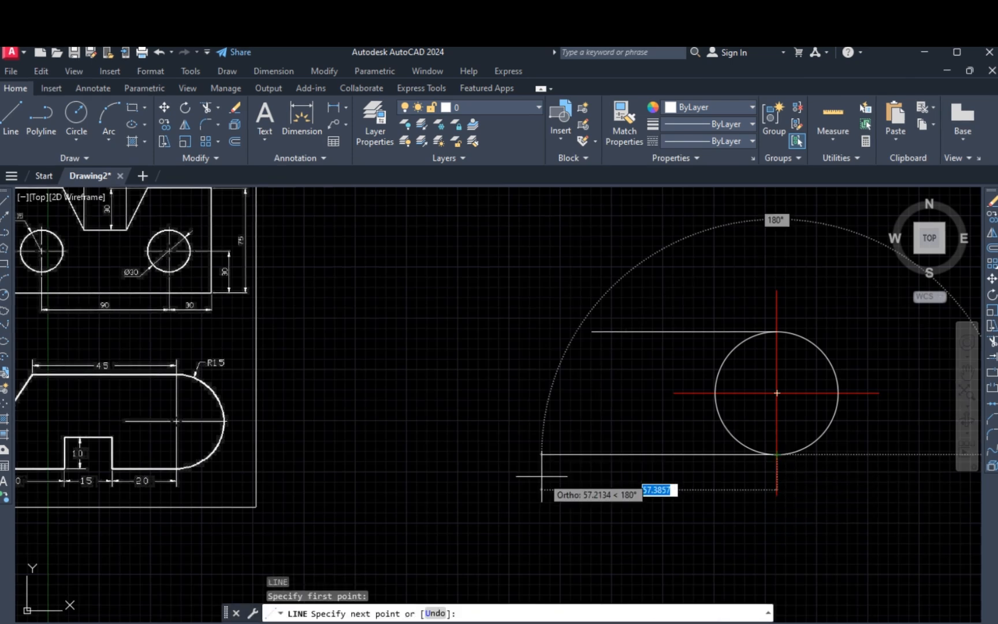
type("20")
key("Return")
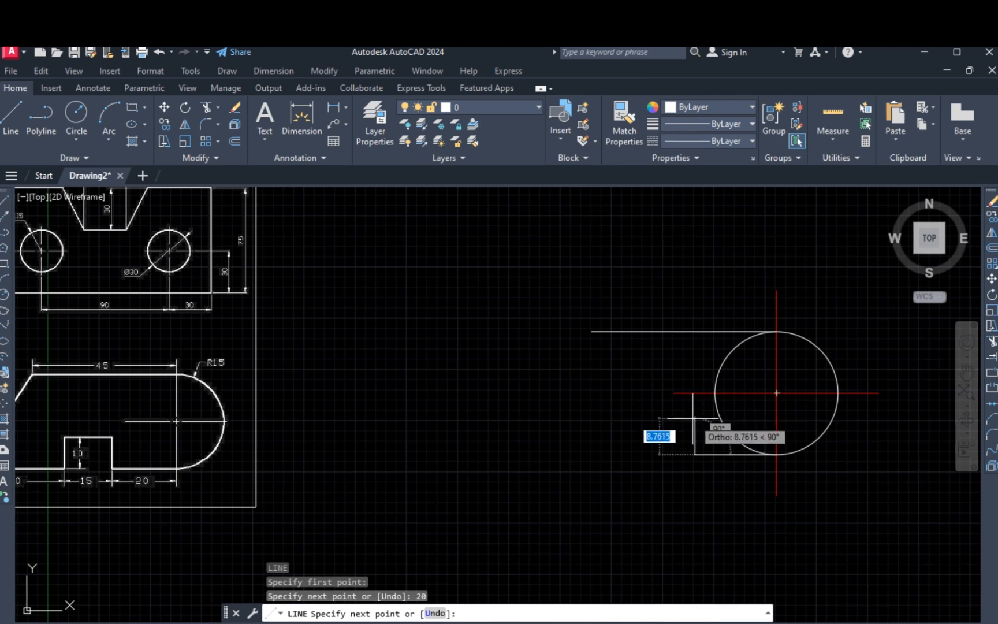
Step: Continue the lower edge with the rectangular notch: 10 units up, 15 units left and 10 units down
type("1")
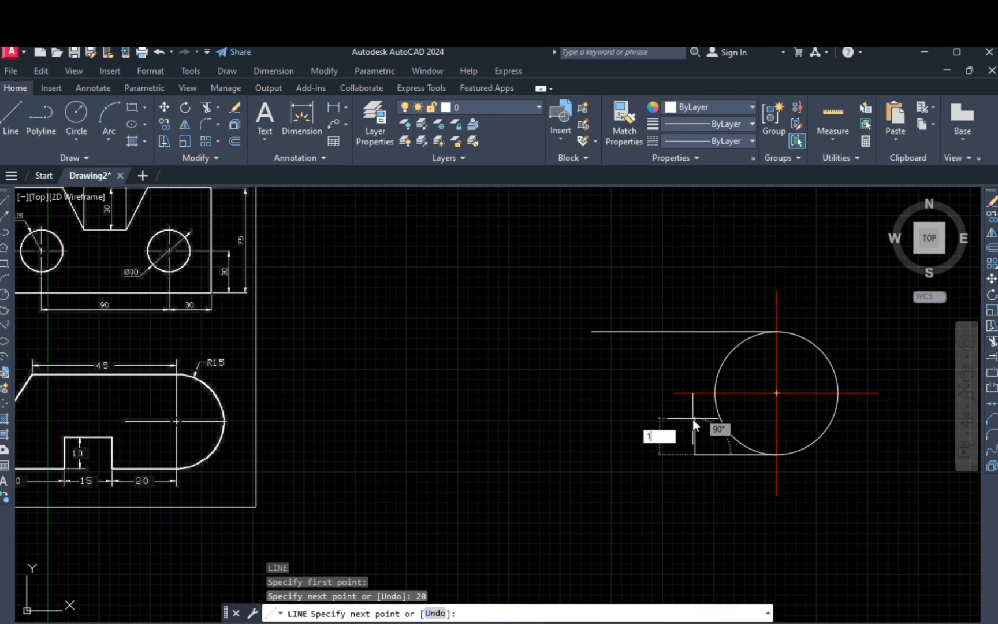
type("0")
key("Return")
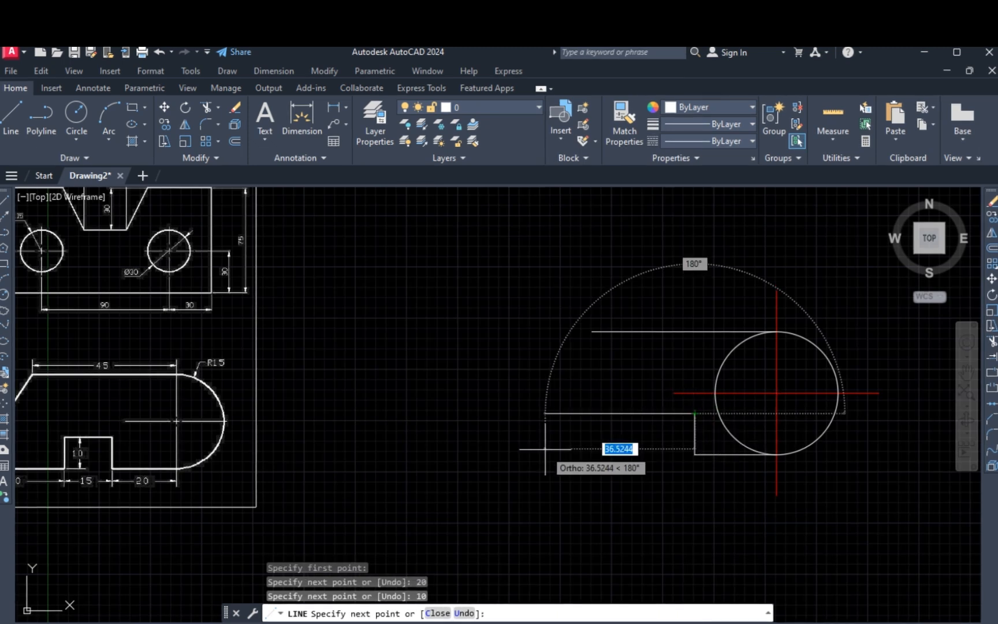
type("15")
key("Return")
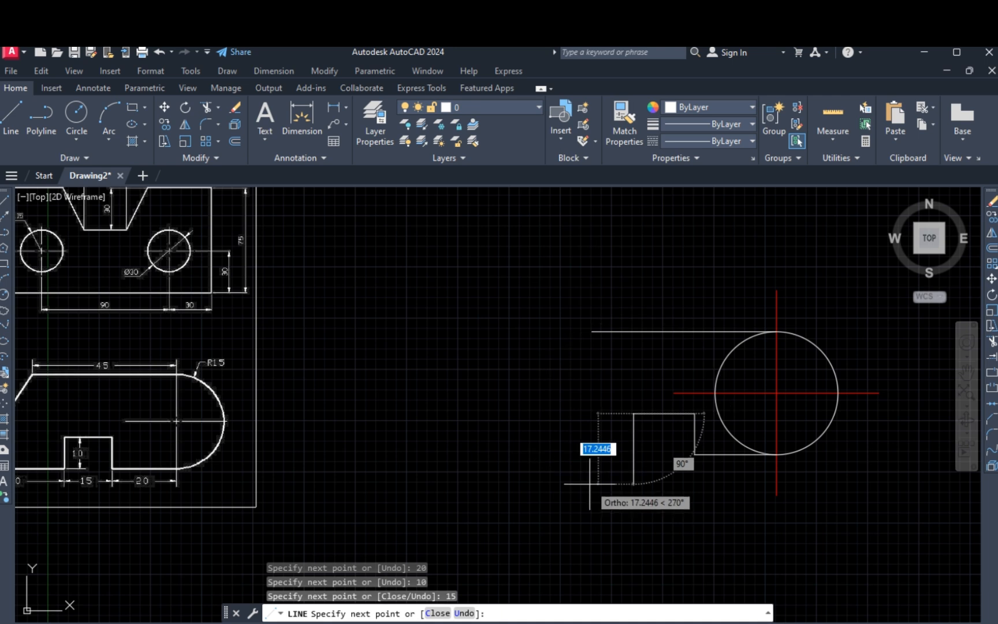
type("10")
key("Return")
Step: Extend the lower edge 30 units left and close the outline with a sloped line to the upper edge's left end
scroll(603, 462, "down", 3)
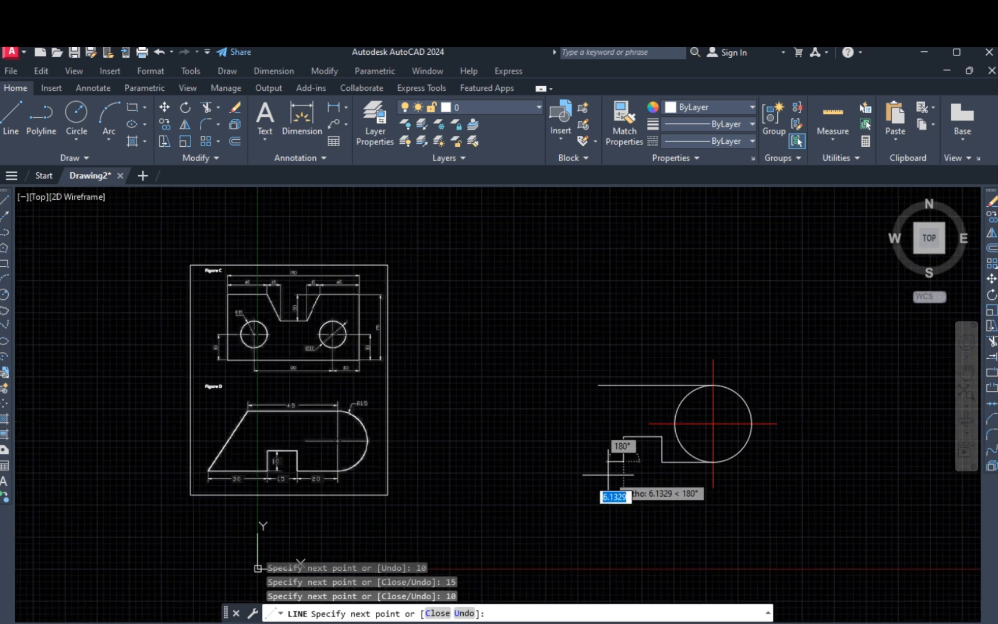
scroll(495, 475, "up", 3)
type("3")
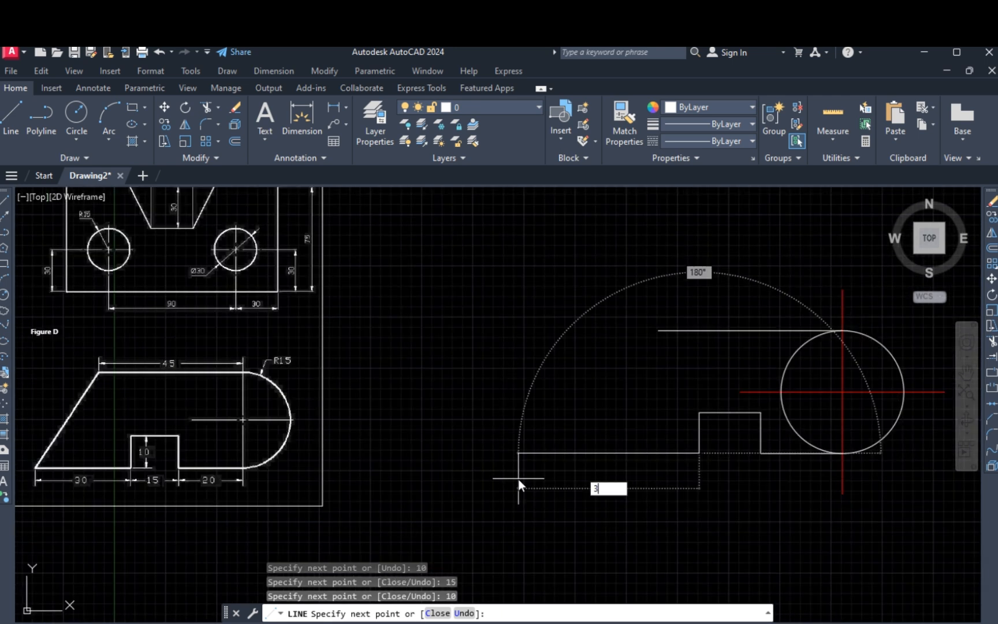
type("0")
key("Return")
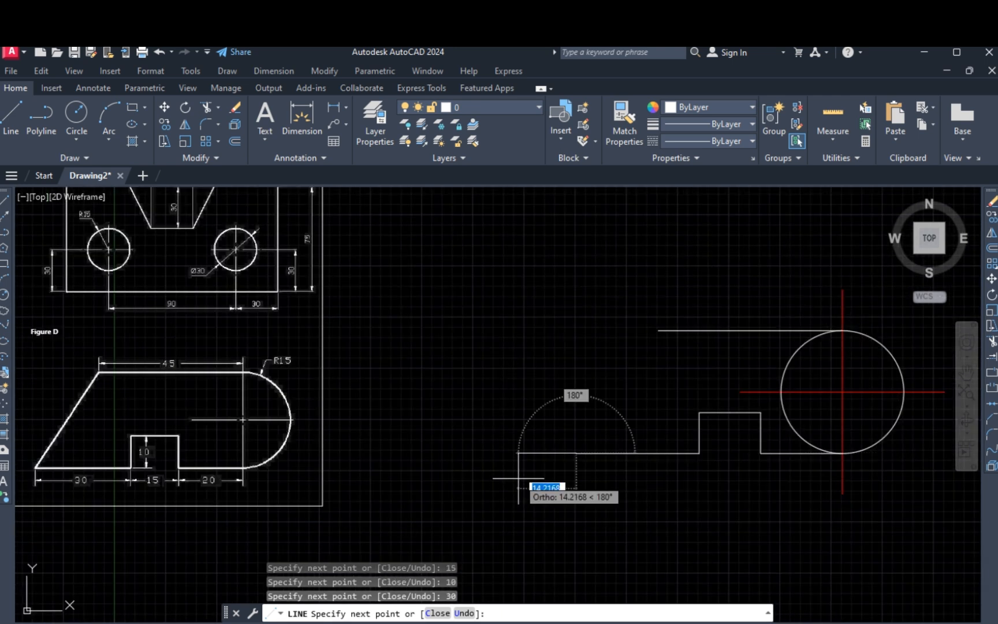
left_click(658, 330)
key("Escape")
key("Escape")
key("Escape")
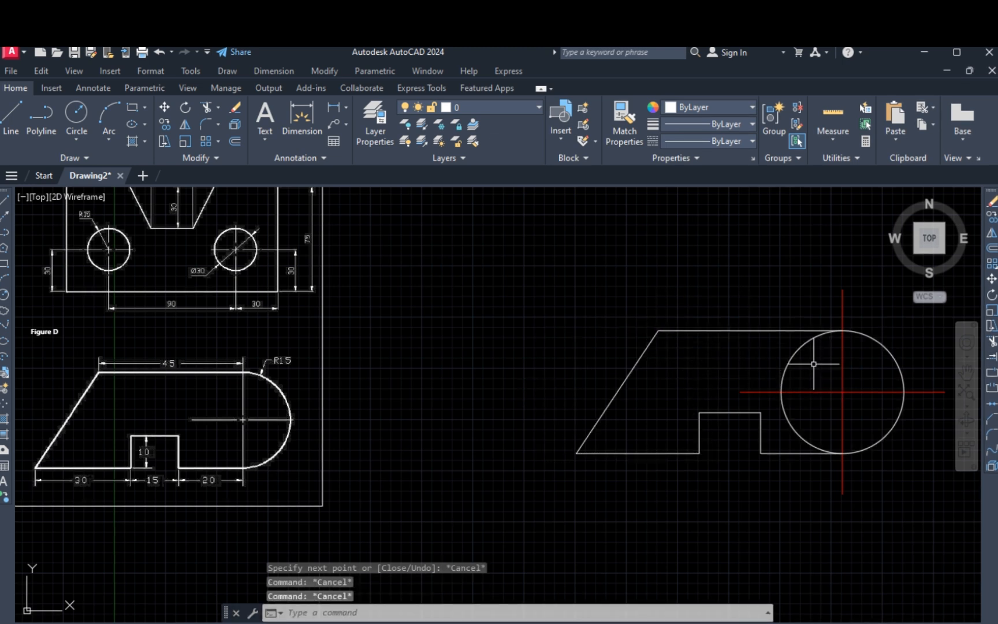
Step: Trim away the inner half of the circle in Figure D, leaving only the rounded end's semicircle
key("Return")
left_click(795, 347)
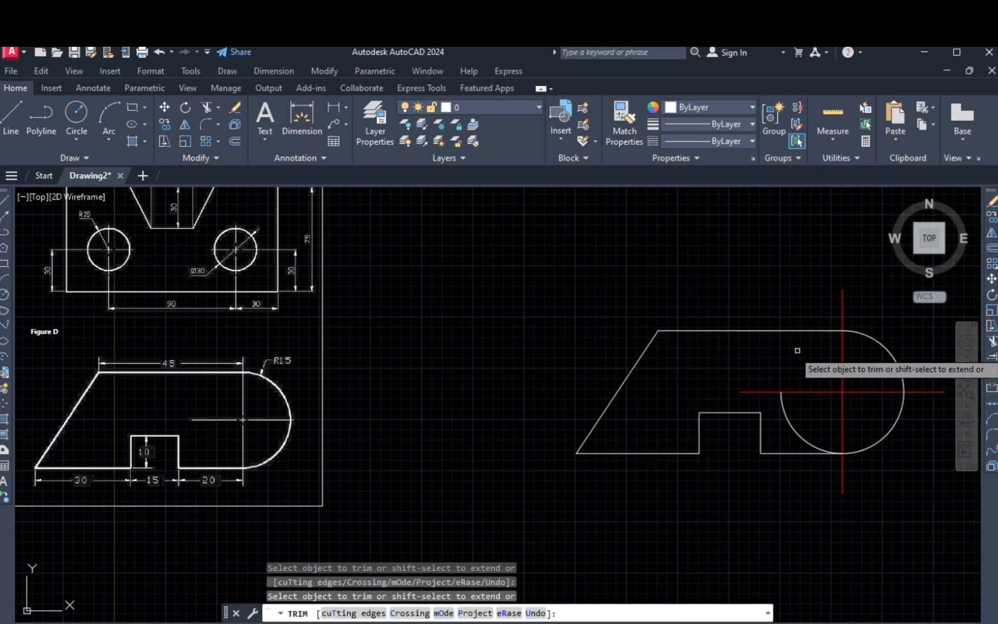
left_click(788, 417)
key("Escape")
key("Escape")
key("Escape")
key("Escape")
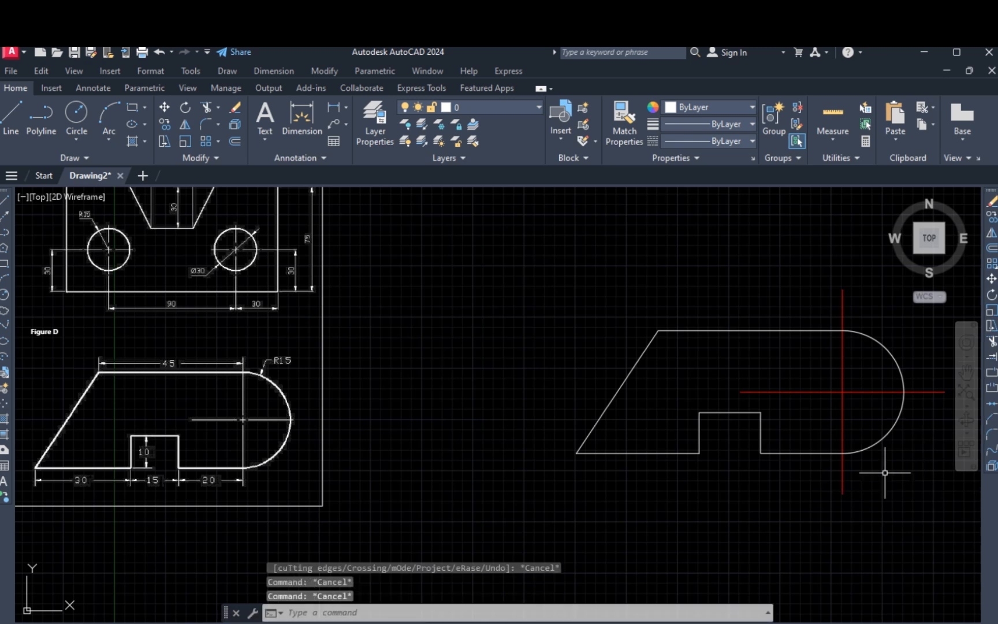
Step: Add a radius dimension to Figure D's semicircular end, with its text outside the arc at the upper right
middle_click_drag(870, 463, 776, 469)
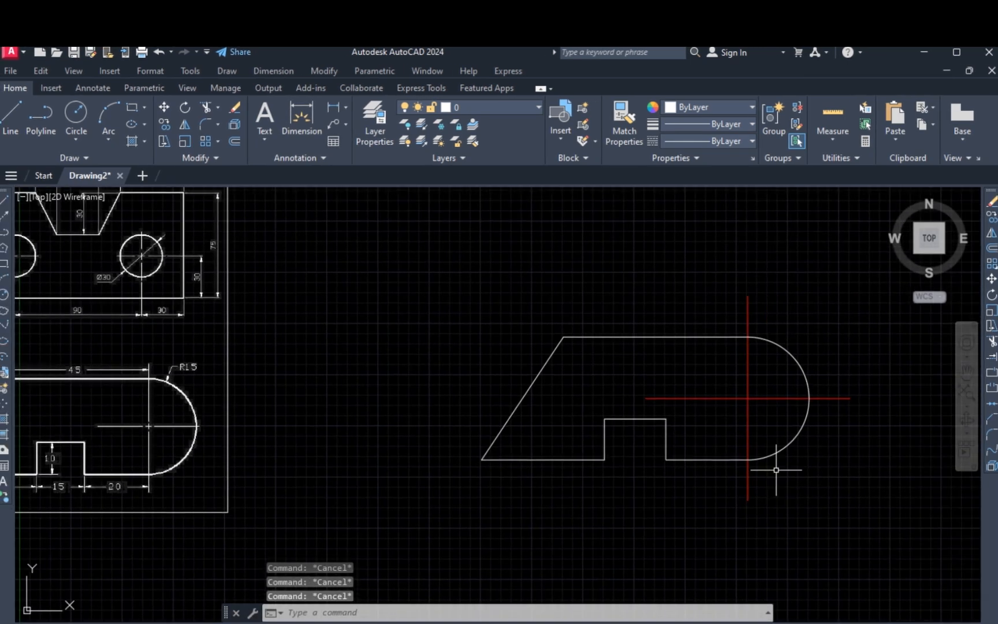
left_click(274, 71)
left_click(277, 167)
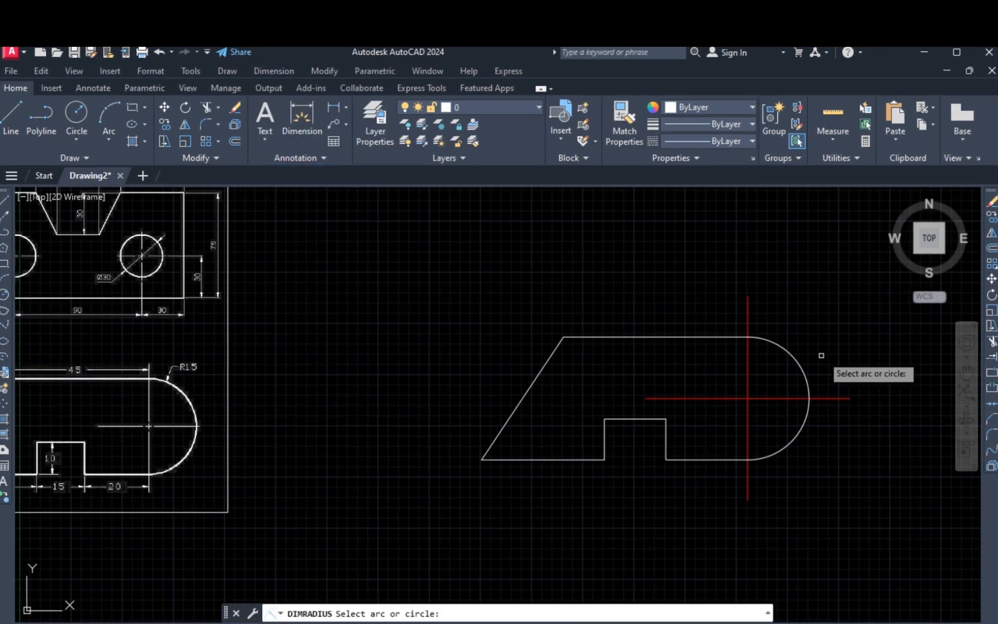
left_click(802, 369)
left_click(831, 355)
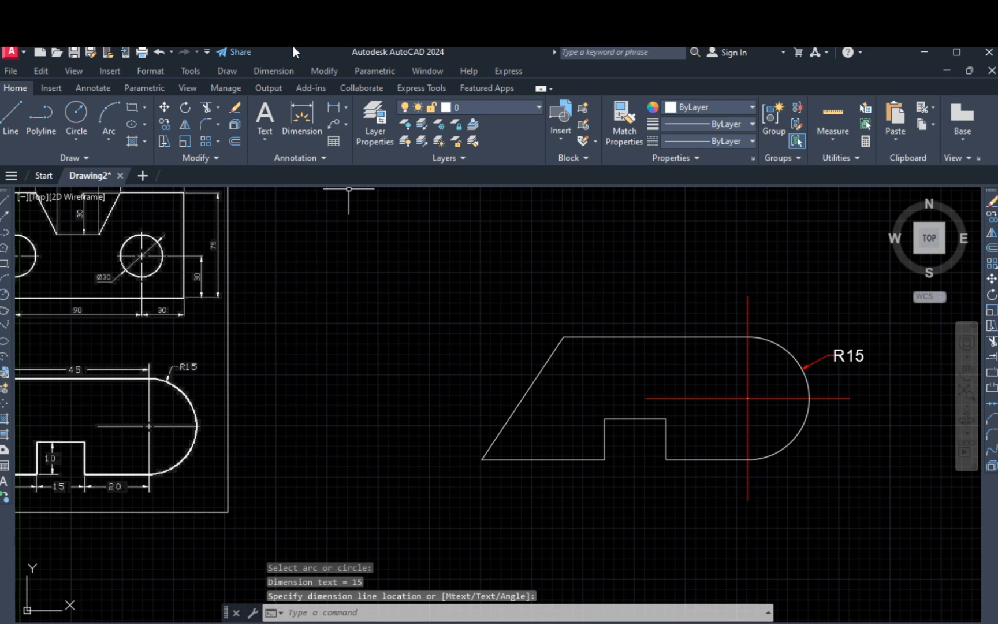
Step: Add an aligned dimension to Figure D's upper edge, placed above the outline
left_click(280, 68)
left_click(303, 118)
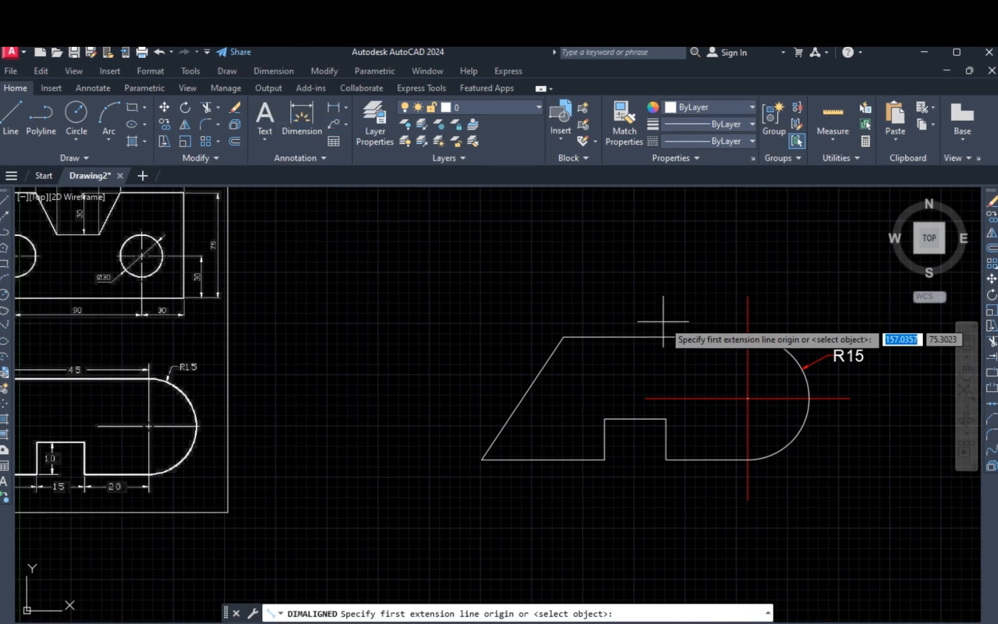
left_click(652, 337)
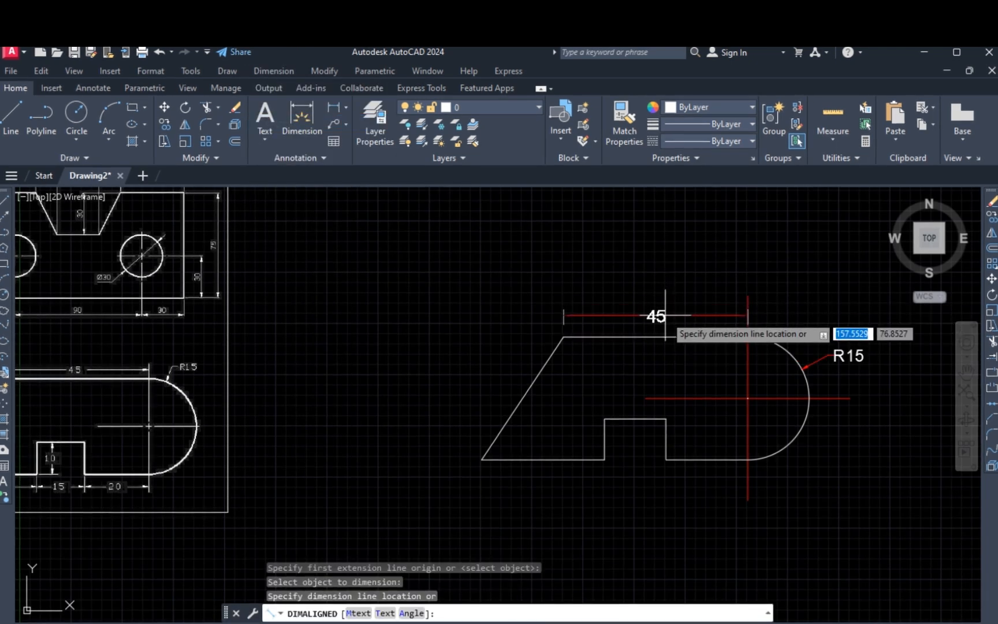
left_click(654, 316)
Step: Dimension the lower edge segment between the arc's end and the notch, placing the dimension below the outline
middle_click_drag(677, 514, 710, 474)
key("Return")
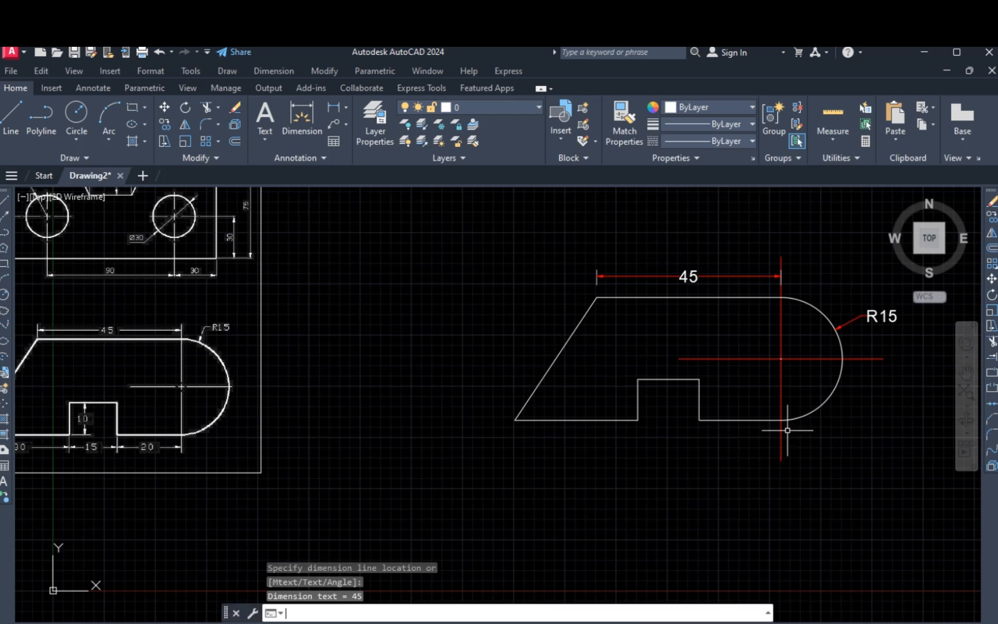
left_click(781, 419)
left_click(699, 420)
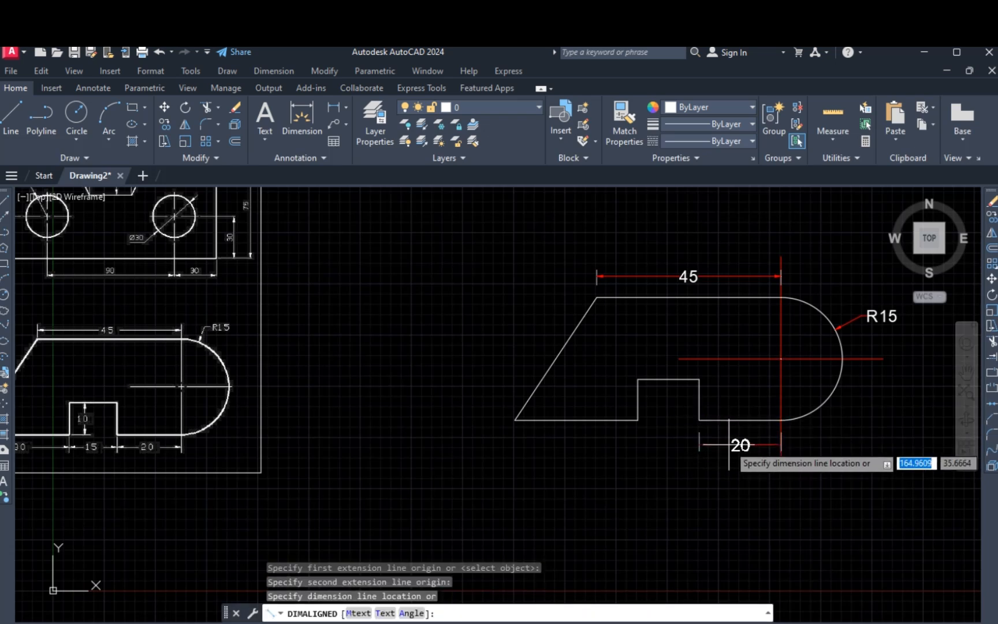
left_click(728, 443)
Step: Add an aligned dimension for the notch's depth, placed inside the notch
key("Return")
key("Return")
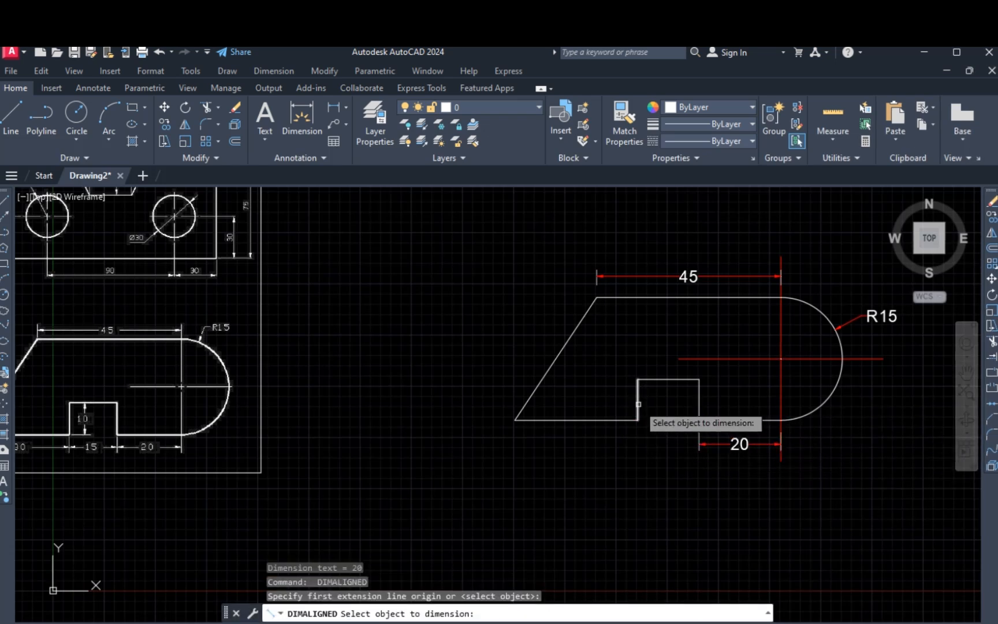
left_click(637, 404)
left_click(659, 414)
Step: Dimension the lower edge segment left of the notch, in line with the existing dimension below the outline
middle_click_drag(613, 468, 697, 456)
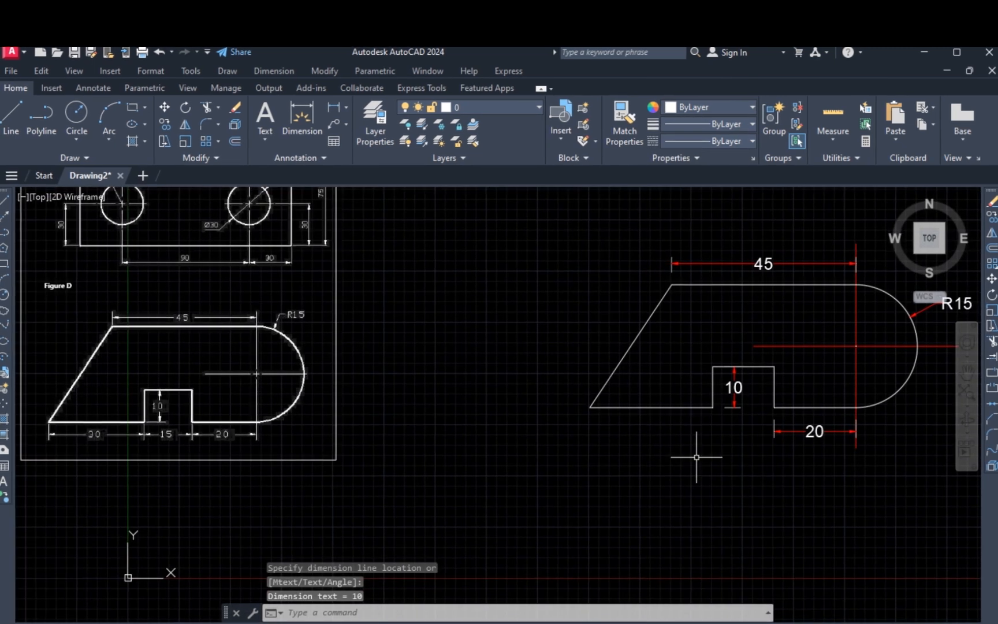
key("Return")
key("Return")
left_click(669, 407)
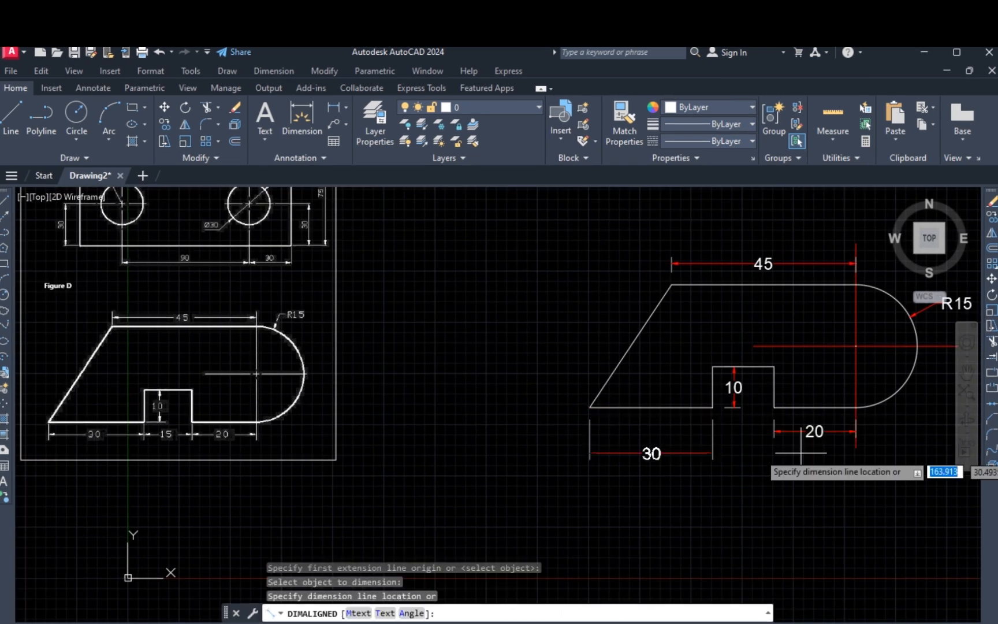
left_click(793, 431)
Step: Dimension the notch's width between its two lower corners, in line with the neighbouring lower dimensions
key("Return")
left_click(774, 407)
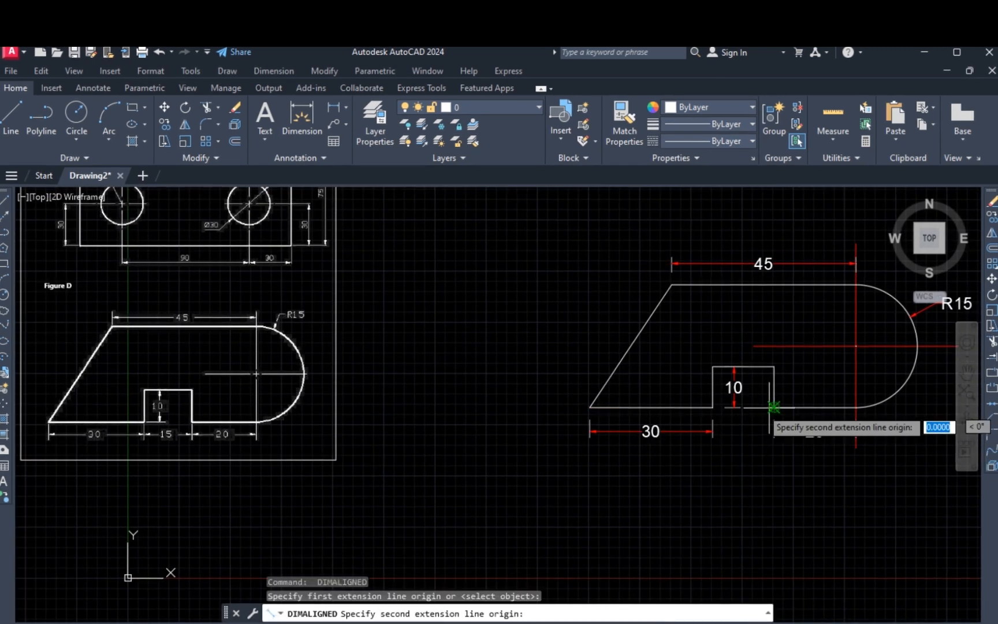
left_click(712, 407)
left_click(786, 433)
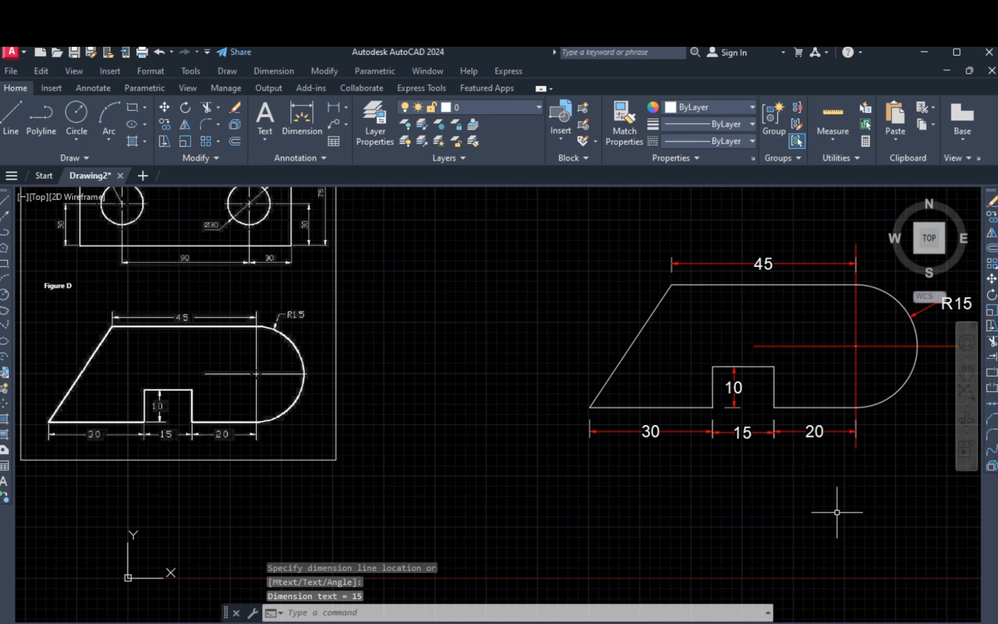
scroll(566, 457, "down", 4)
scroll(448, 457, "up", 4)
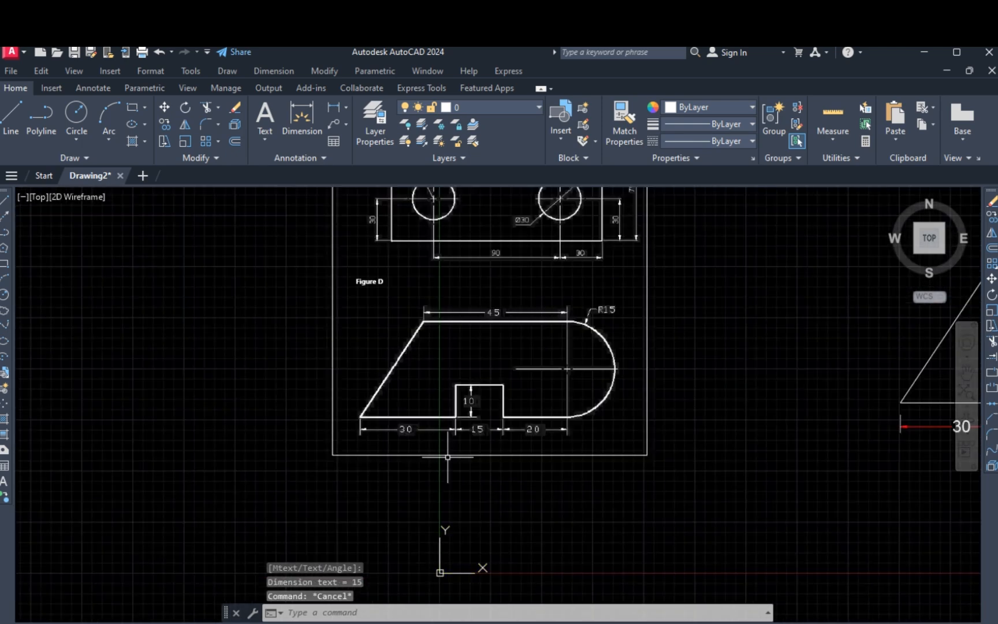
scroll(378, 436, "down", 4)
scroll(661, 378, "up", 4)
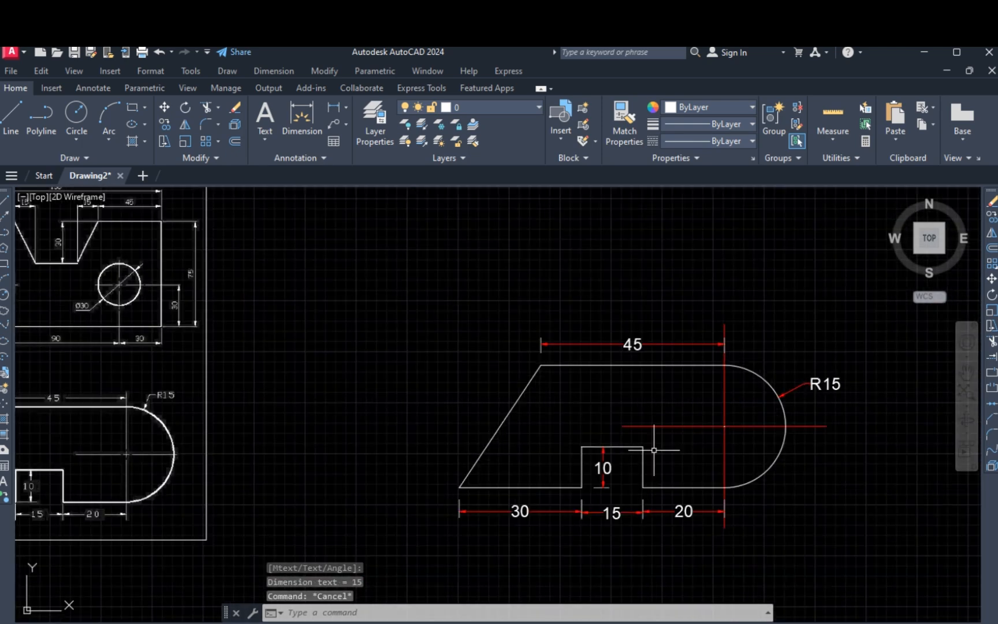
mouse_move(651, 472)
middle_mouse_down()
mouse_move(646, 419)
mouse_move(633, 415)
middle_mouse_up()
Step: Move the whole dimensioned Figure C plate about 80 units straight down, closer to Figure D
scroll(632, 415, "down", 5)
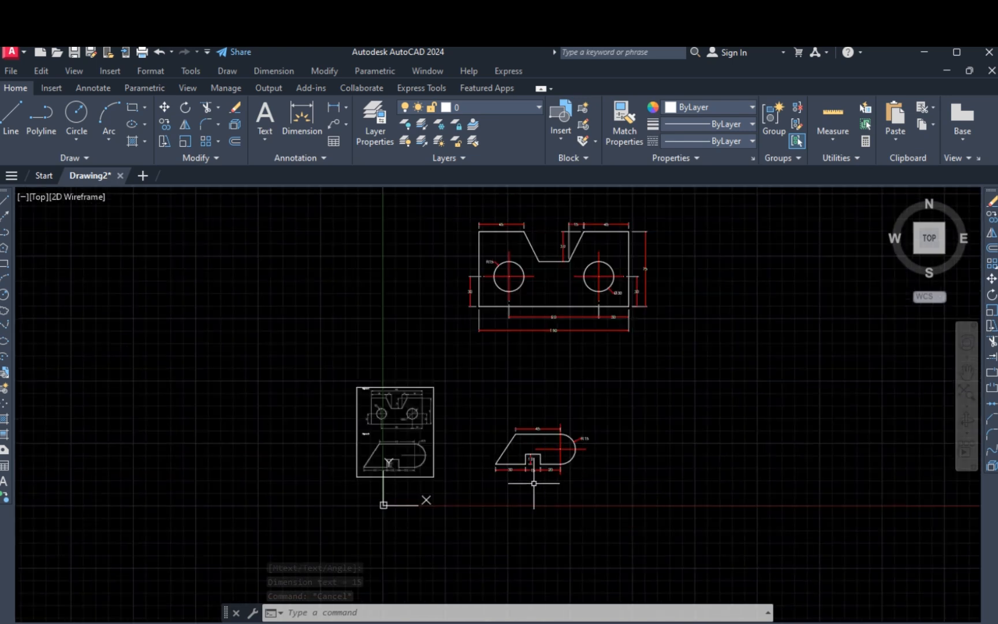
left_click(700, 357)
left_click(446, 188)
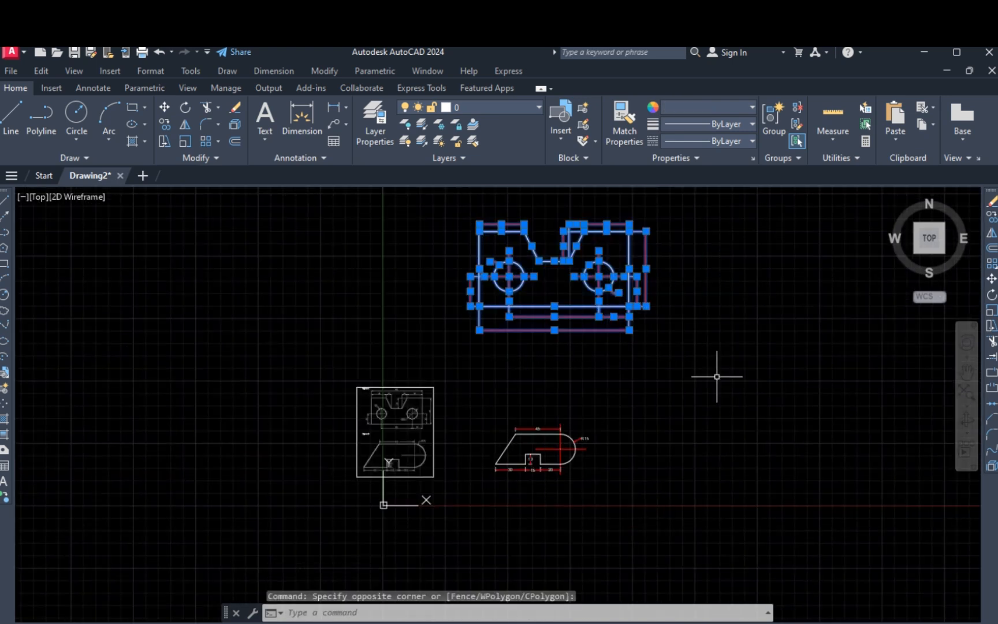
type("m")
key("Return")
left_click(692, 377)
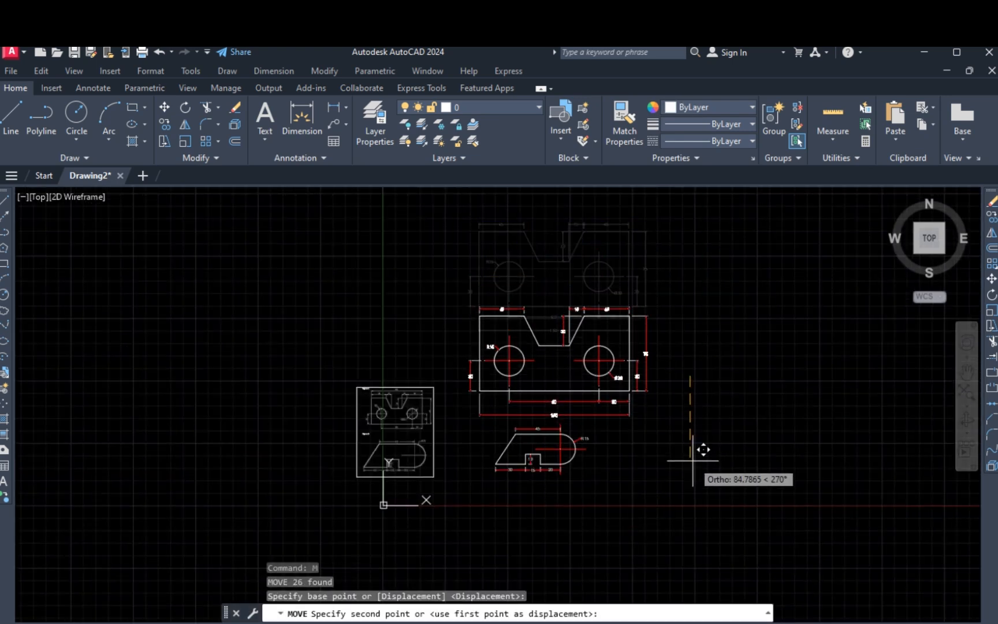
left_click(695, 456)
Step: Shift Figure C's overall width dimension line upward, closer to the row of lower dimensions above it
scroll(559, 415, "up", 4)
mouse_move(636, 420)
middle_mouse_down()
mouse_move(642, 427)
mouse_move(648, 409)
middle_mouse_up()
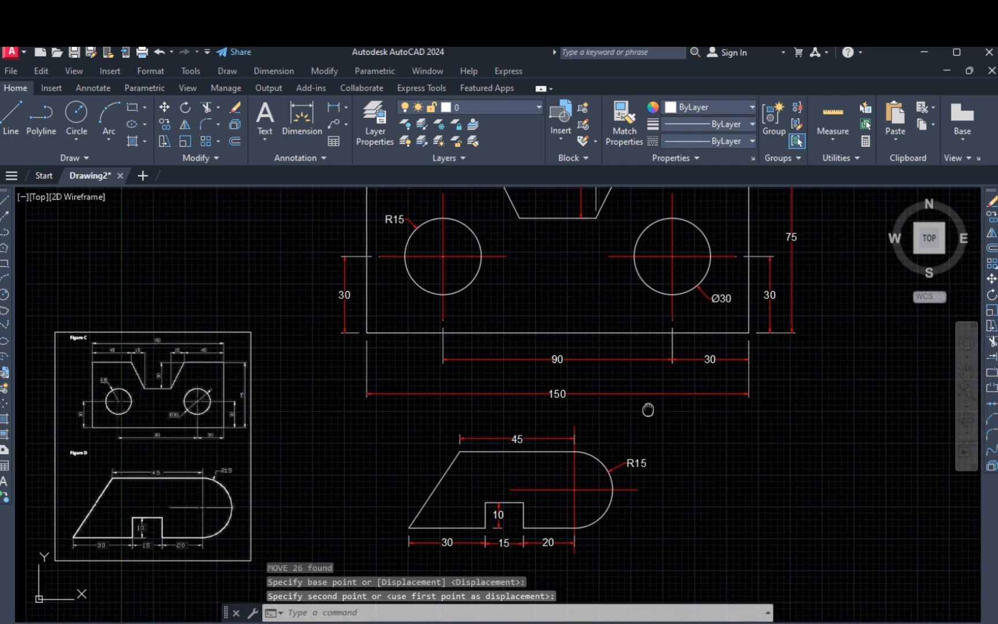
scroll(603, 416, "down", 2)
scroll(630, 417, "up", 2)
left_click(733, 415)
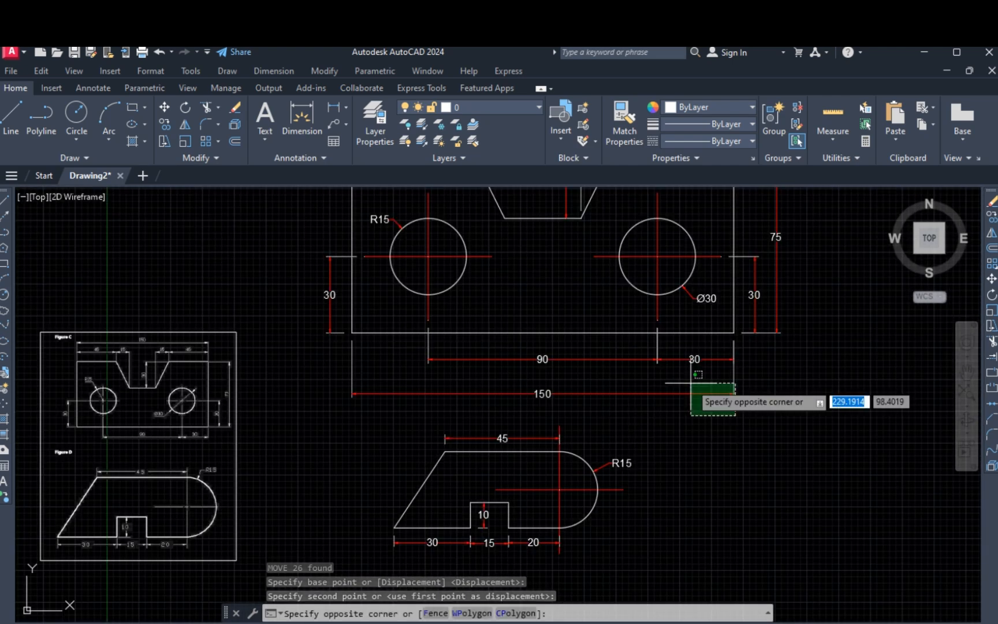
left_click(691, 384)
left_click(734, 393)
left_click(739, 380)
key("Escape")
key("Escape")
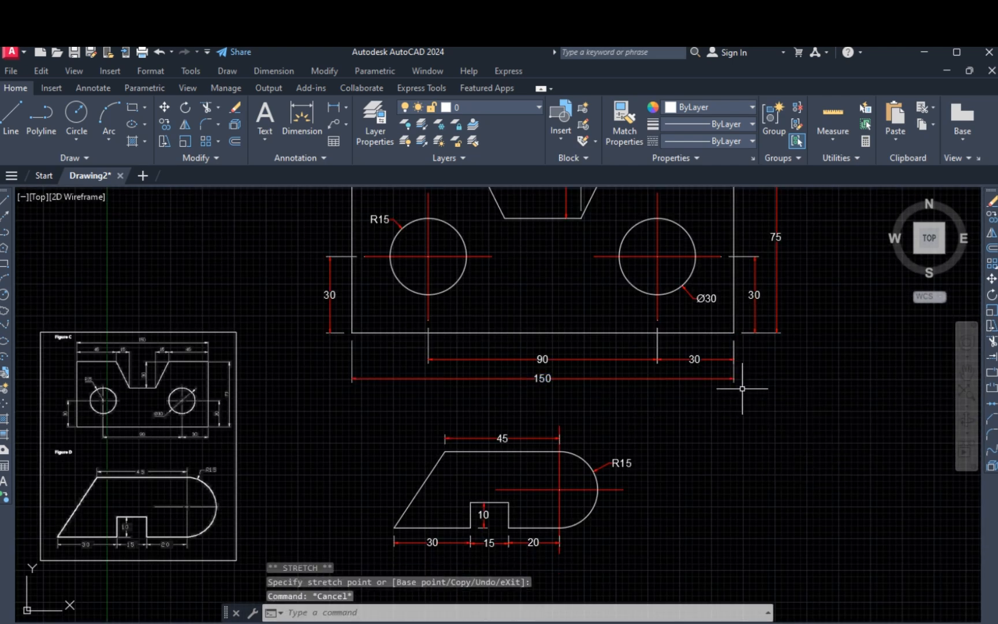
middle_click_drag(601, 505, 635, 448)
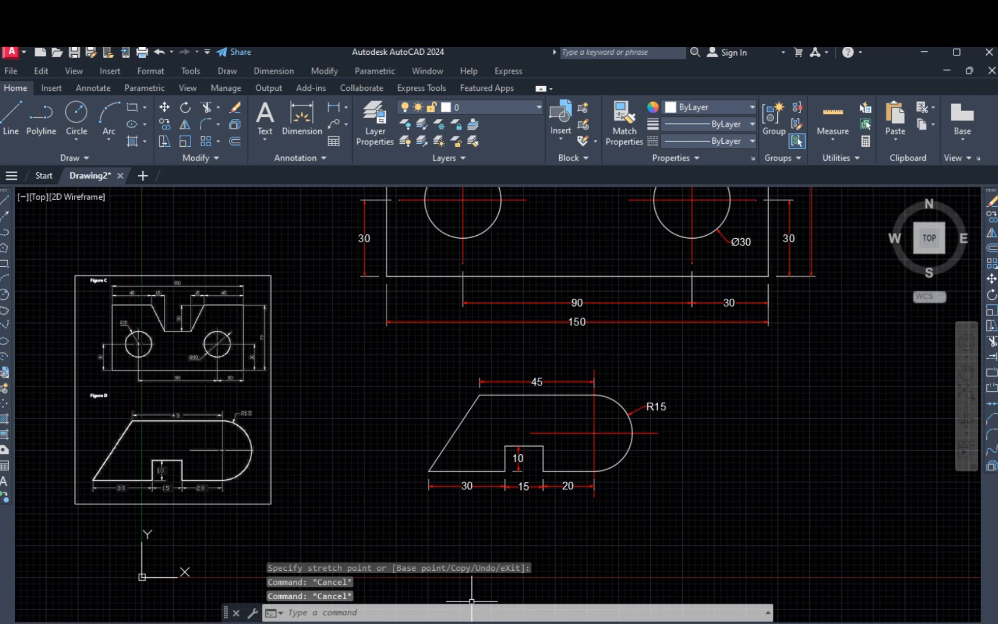
left_click(478, 622)
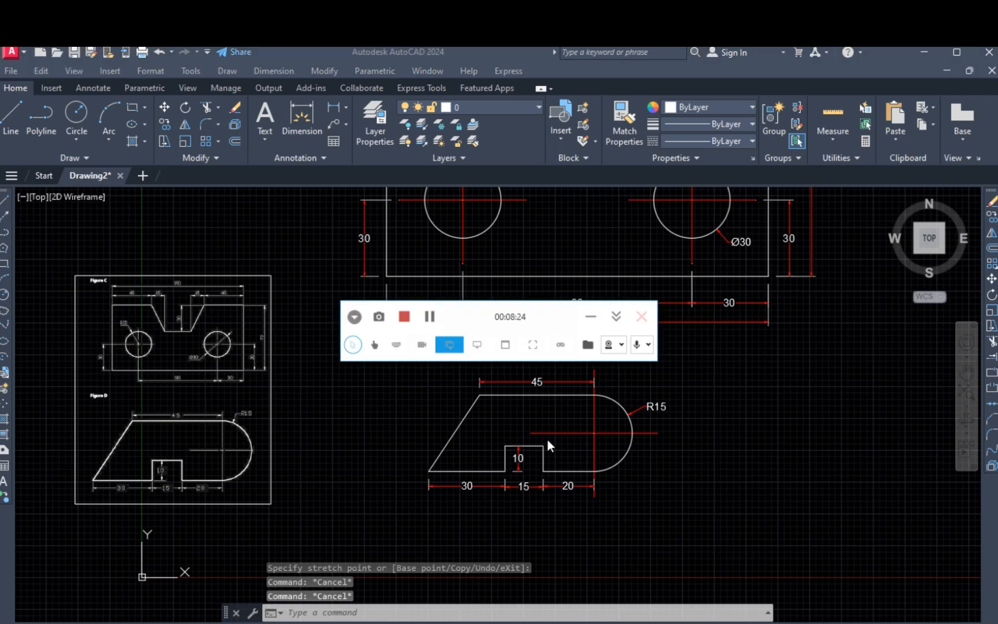
left_click(403, 316)
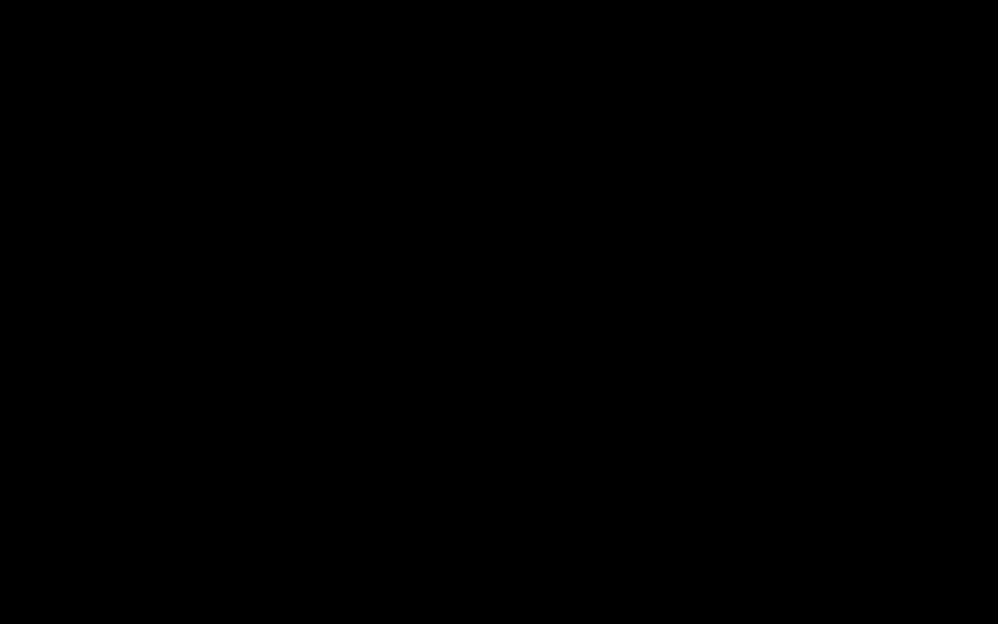